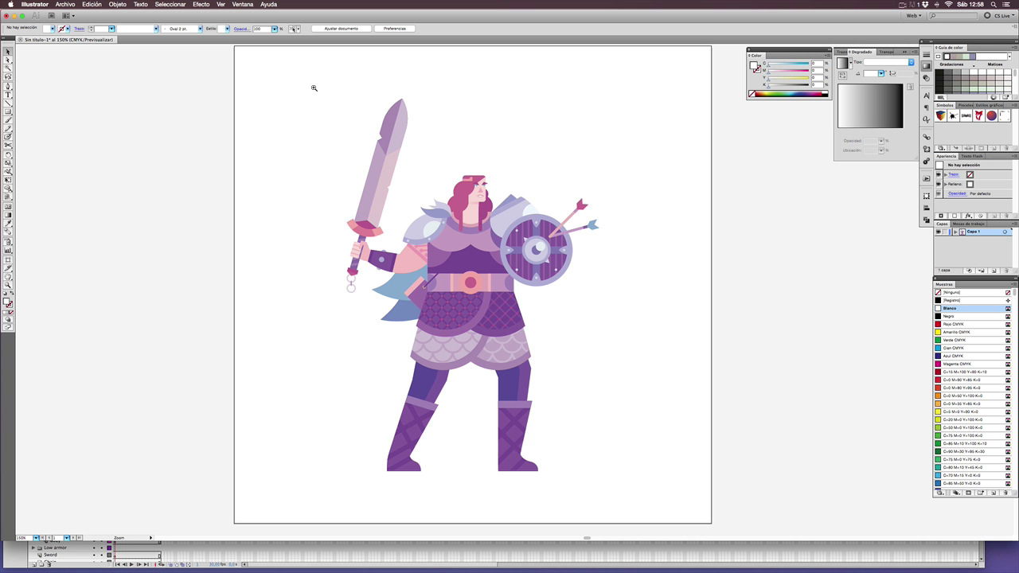
Examine the warrior's vector construction in outline view, from the head and shield to the boots, and return to the normal preview.
mouse_move(311, 87)
left_mouse_down()
mouse_move(614, 348)
mouse_move(643, 388)
left_mouse_up()
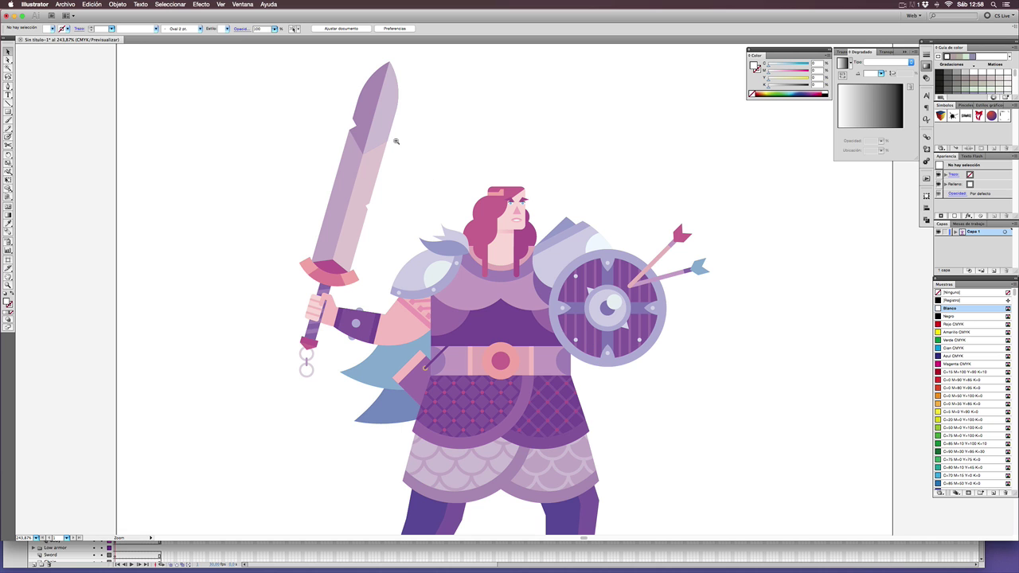
left_click_drag(397, 140, 643, 386)
left_click_drag(686, 270, 640, 293)
key("a")
key("ctrl+y")
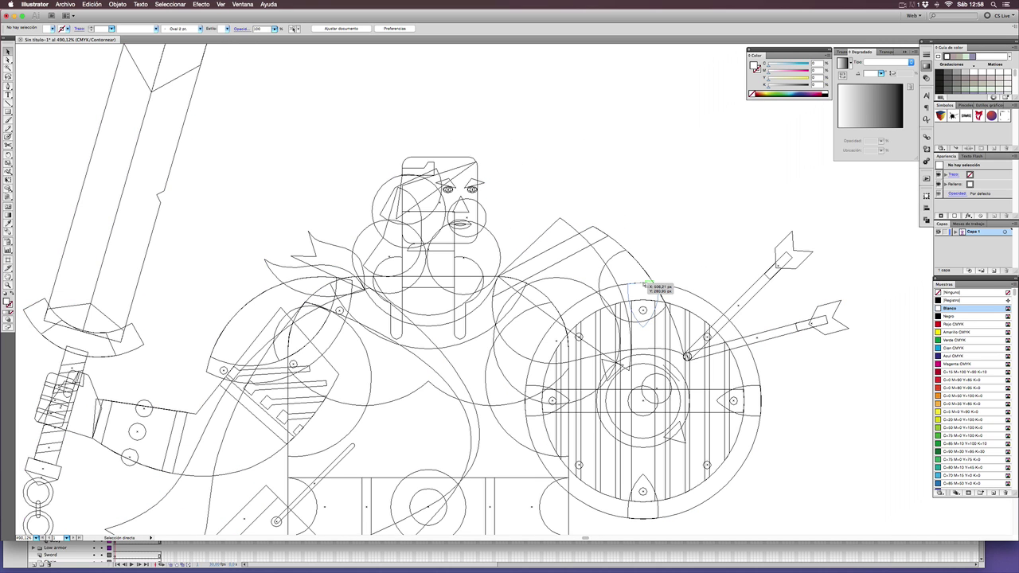
left_click_drag(644, 286, 724, 104)
scroll(513, 296, "down", 10)
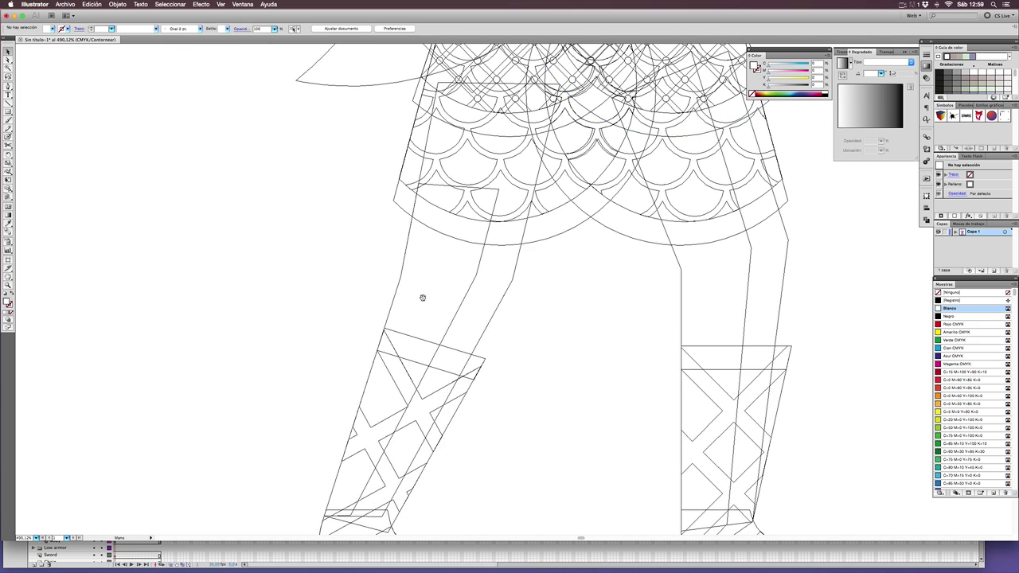
left_click_drag(357, 302, 515, 416)
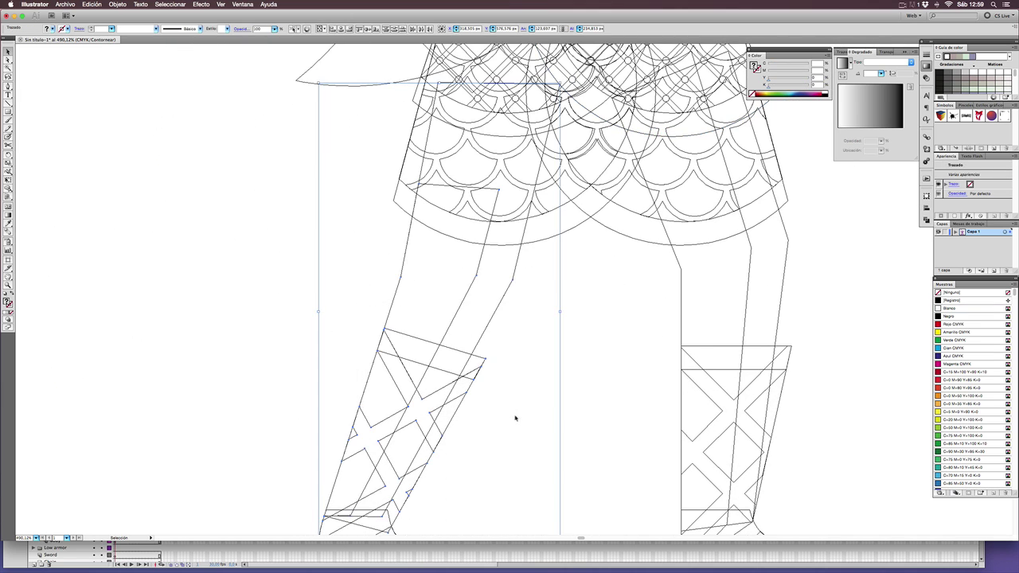
left_click_drag(618, 296, 783, 401)
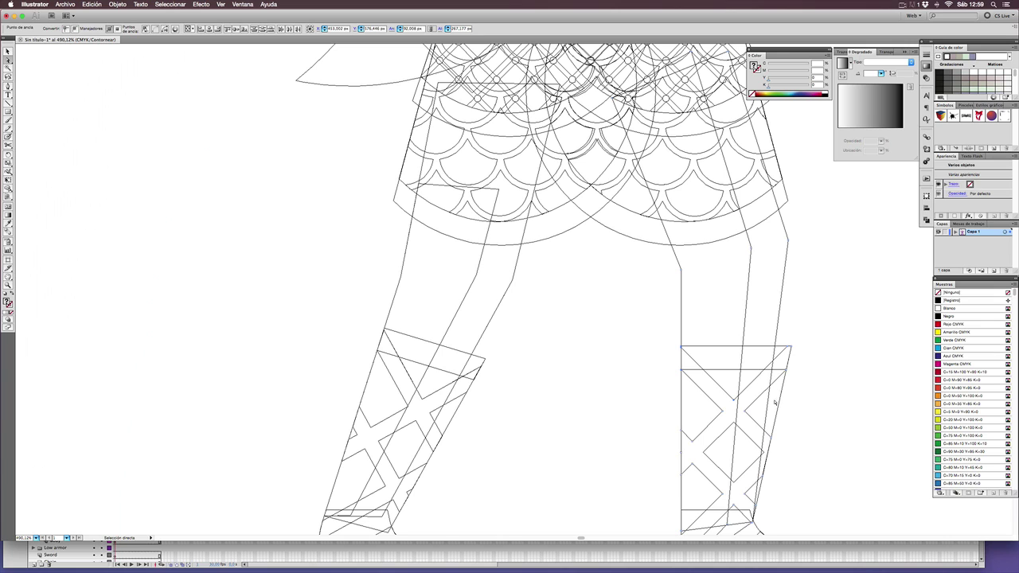
left_click_drag(585, 177, 552, 451)
left_click_drag(524, 183, 505, 341)
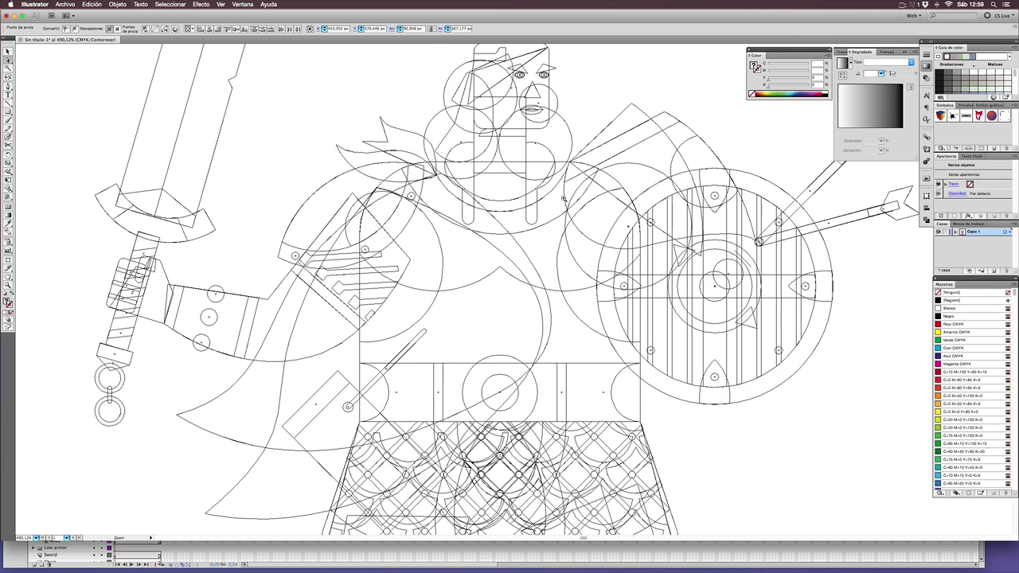
left_click(551, 204, "alt+super")
scroll(463, 290, "right", 1)
left_click(618, 154)
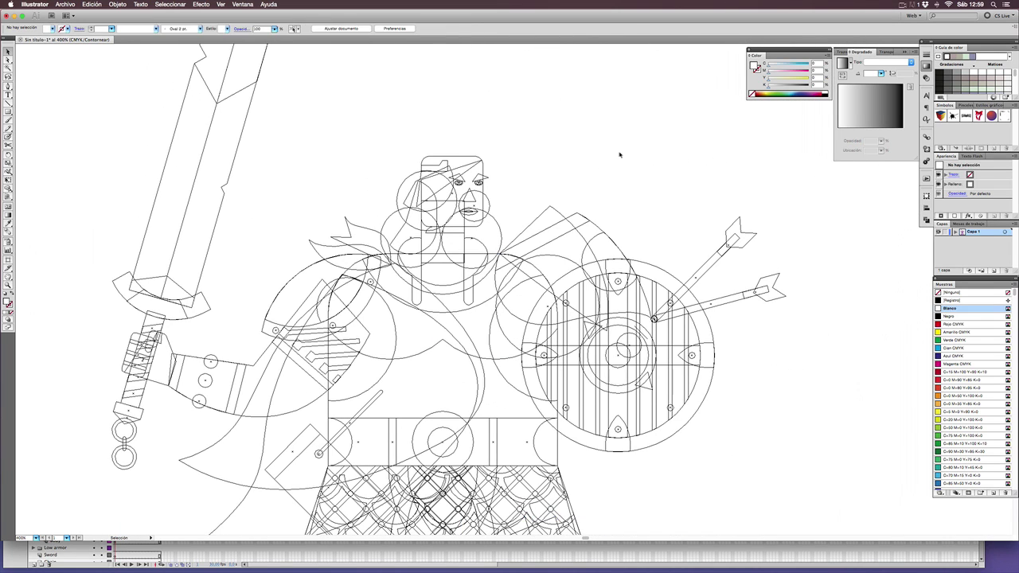
key("super+y")
Try moving the shield group and the pink arrow group away from the warrior, undoing each move.
left_click(609, 358)
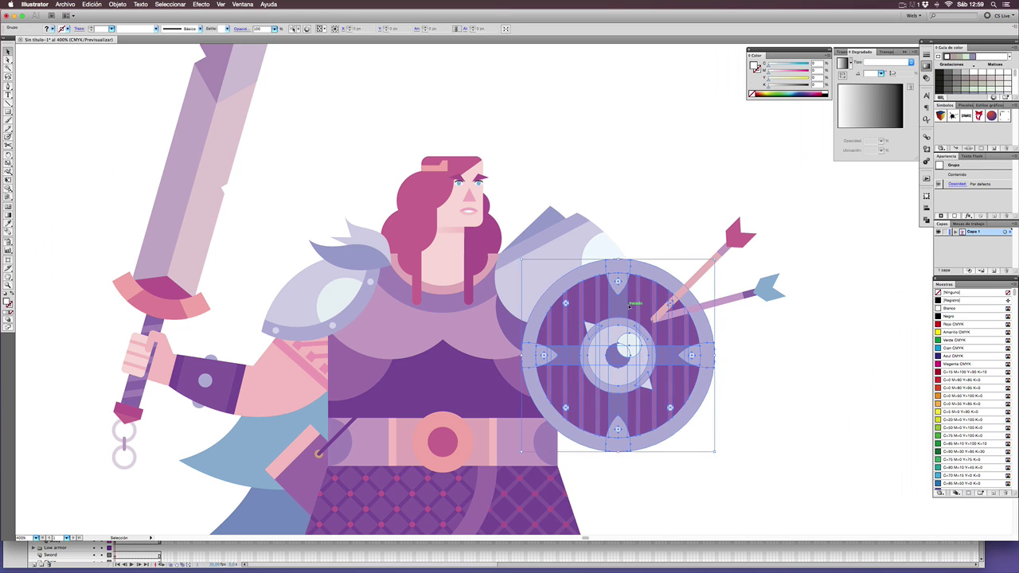
left_click_drag(609, 359, 619, 117)
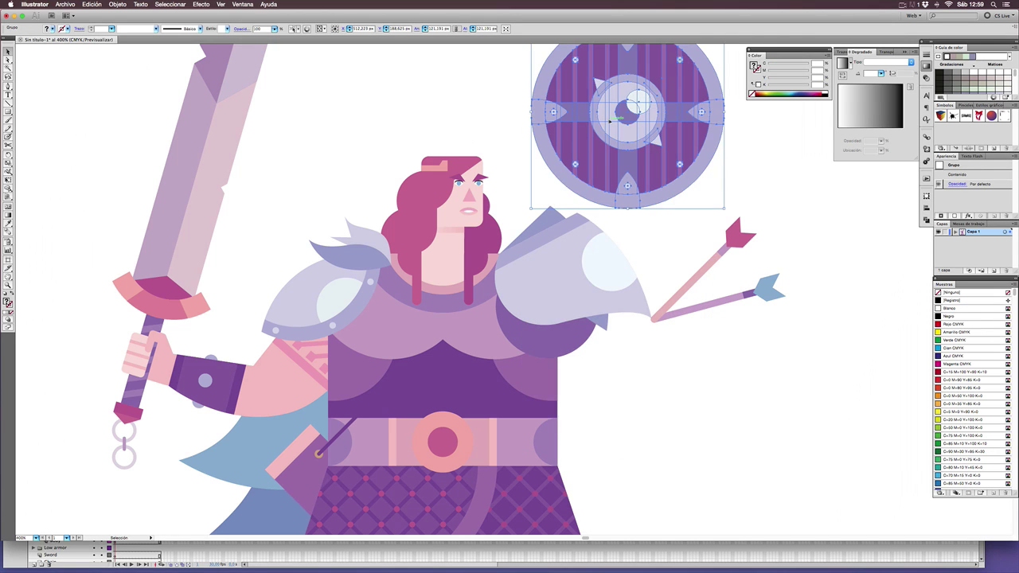
key("super+z")
left_click_drag(741, 233, 666, 119)
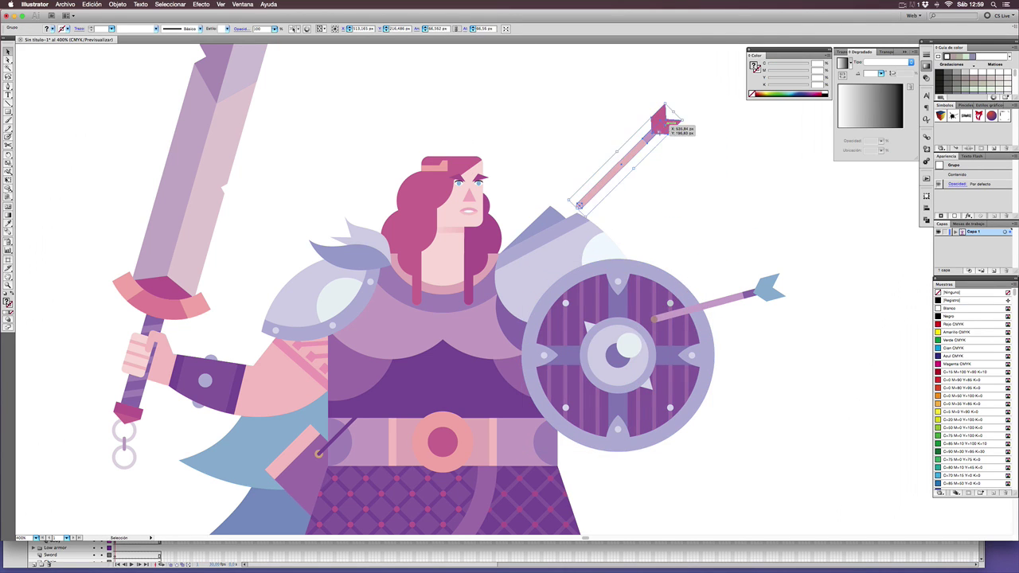
key("super+z")
Select and copy the entire warrior artwork, including the sword, shield and arrows.
left_click(477, 343, "alt+super")
left_click(532, 358, "alt+super")
left_click(536, 368, "alt+super")
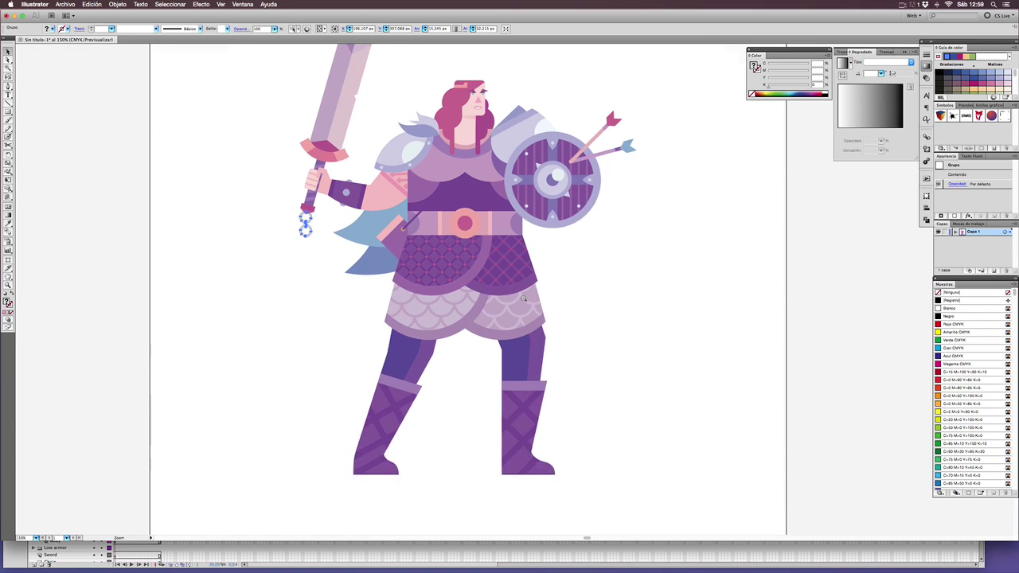
key("super+0")
key("v")
left_click_drag(287, 69, 655, 469)
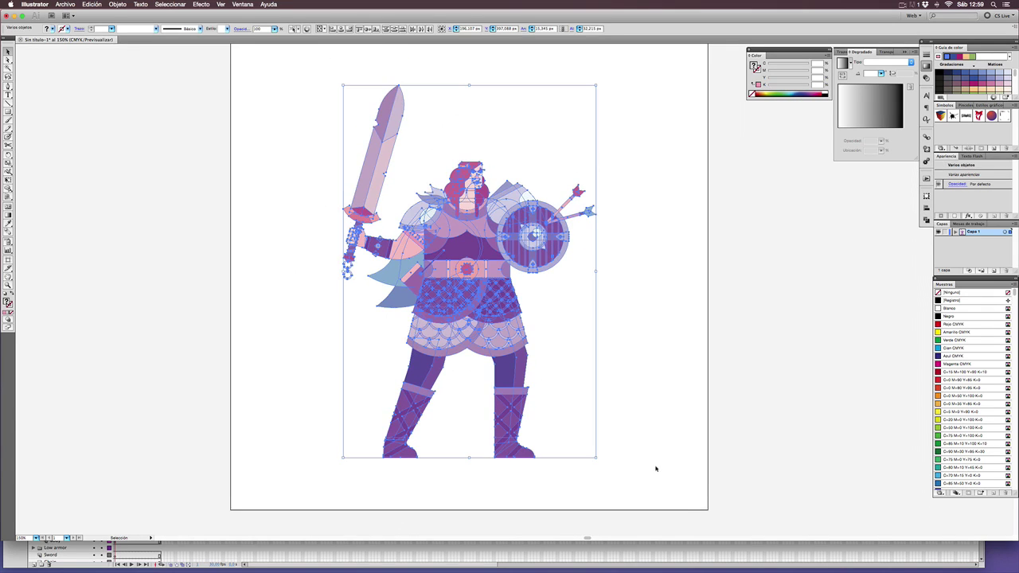
key("a")
Switch to Flash and paste the copied warrior into the Base layer of jorund_idle.fla.
key("super+Tab")
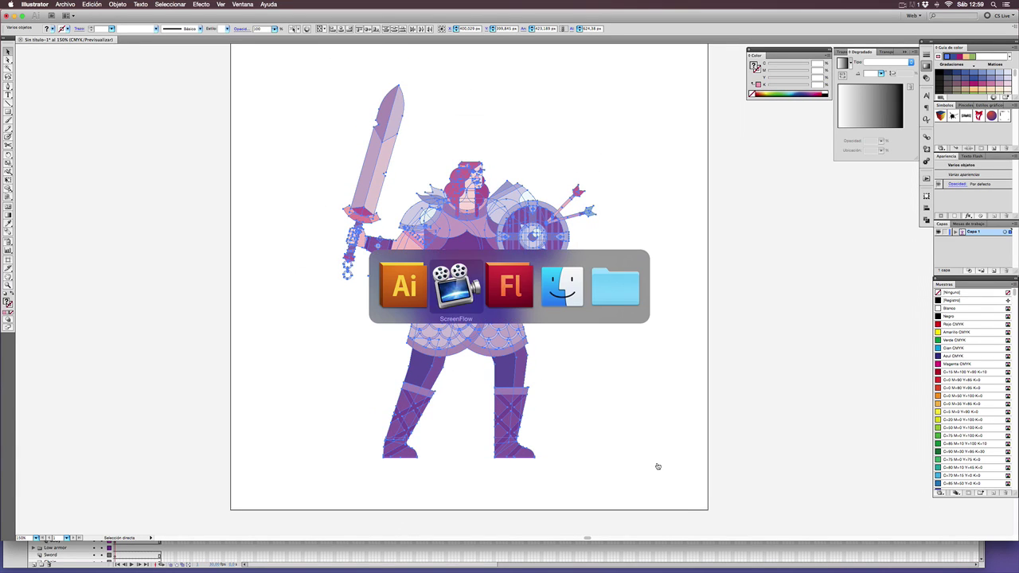
key("super+Tab")
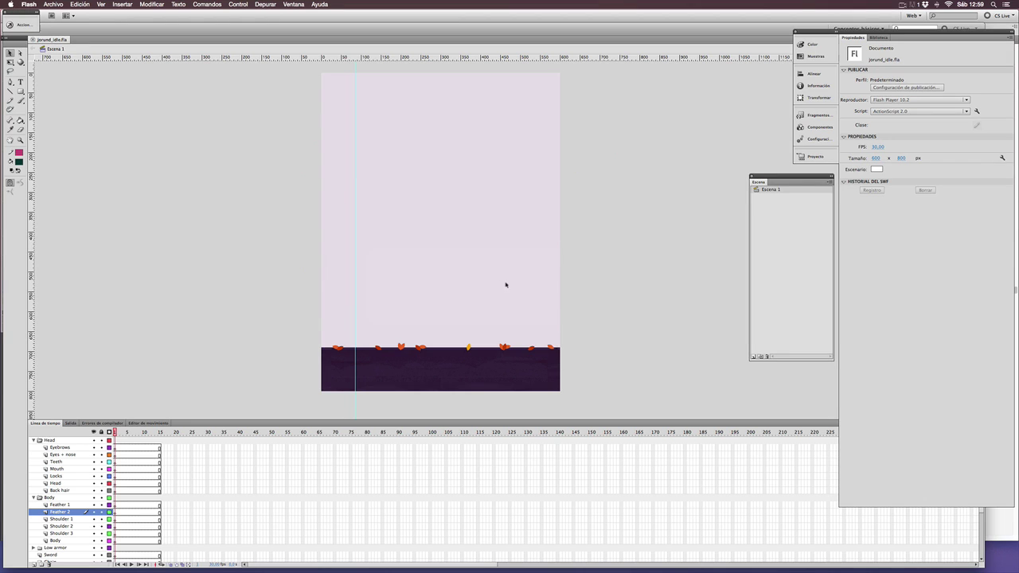
scroll(135, 531, "down", 4)
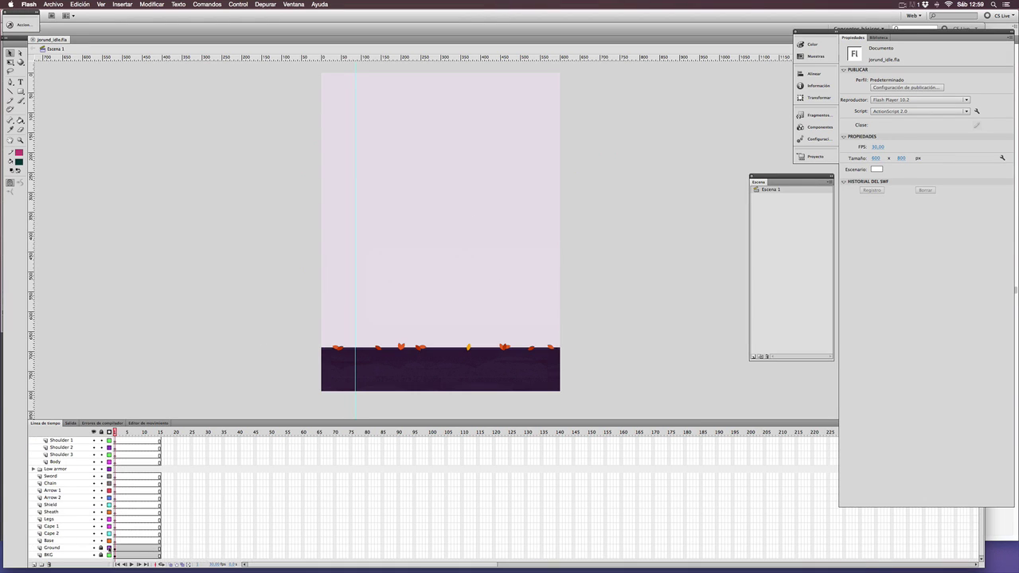
key("super+v")
scroll(487, 164, "down", 1)
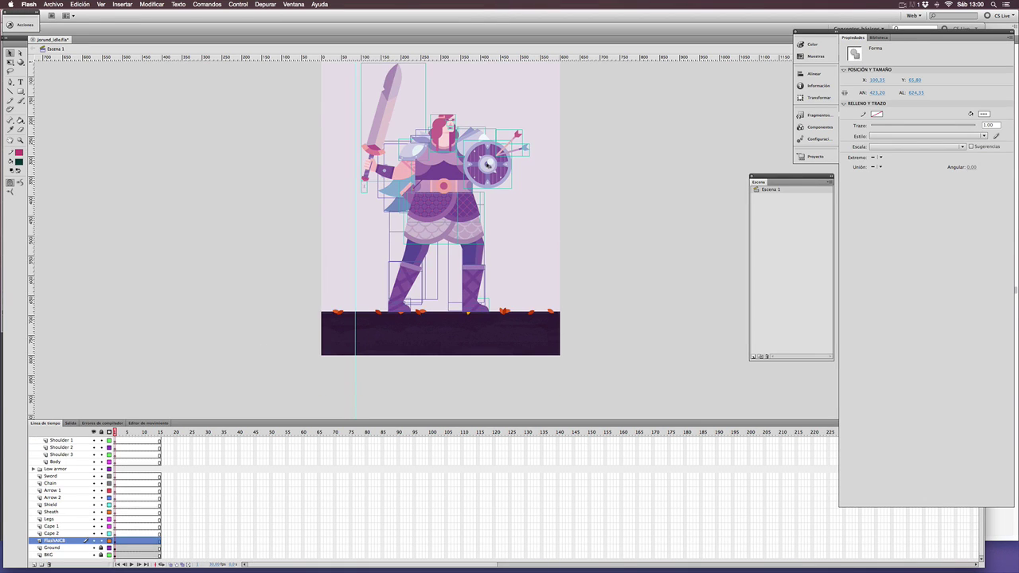
Nudge the pasted warrior horizontally to X 85.35 on the stage and deselect it.
key("Left")
key("Left")
key("Left")
key("Left")
key("Left")
key("Left")
key("Left")
key("Left")
key("Left")
key("Left")
key("Left")
key("Left")
key("Left")
key("Left")
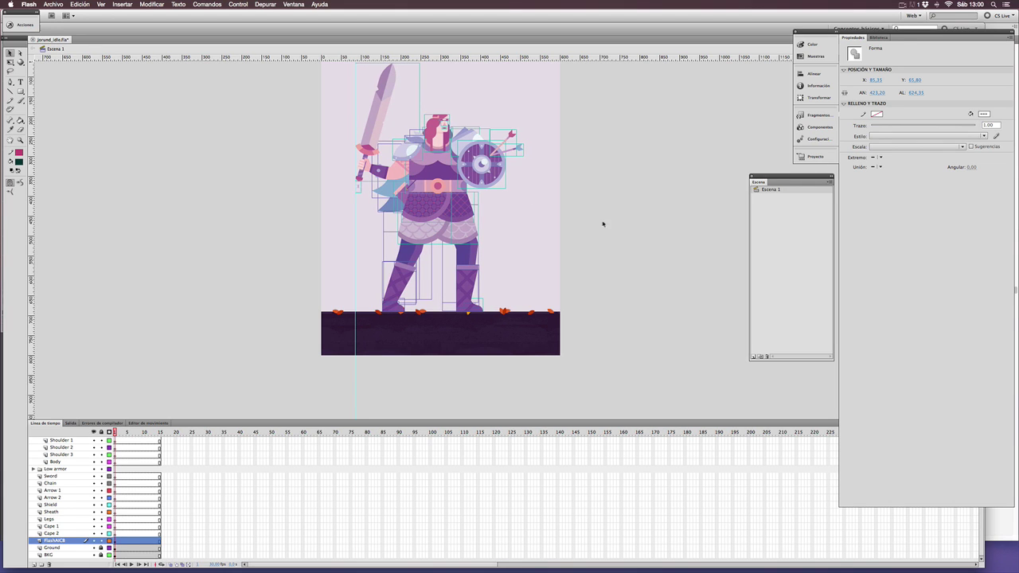
left_click(503, 246)
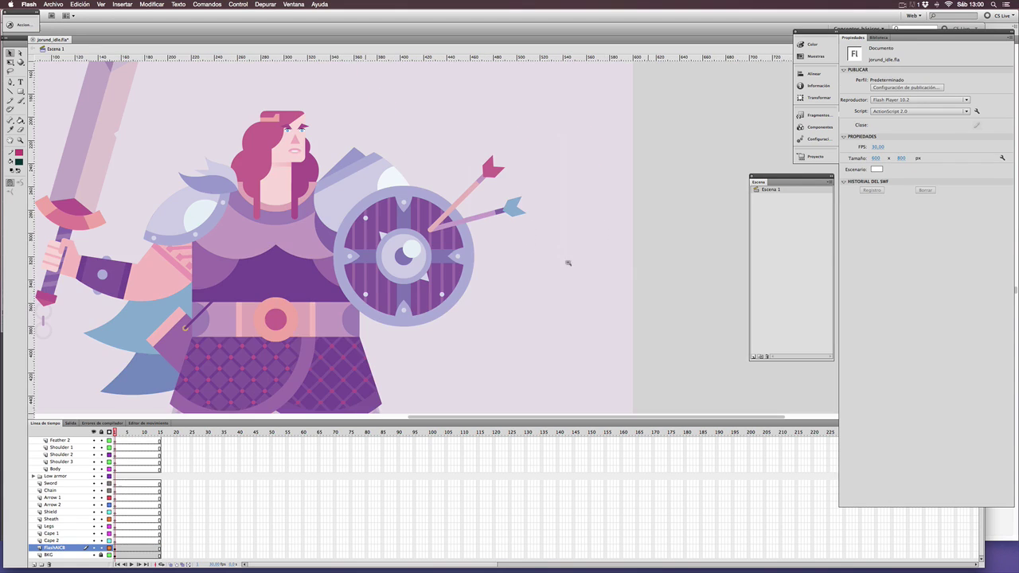
Cut the pink arrow from the pasted artwork and paste it in place on the Arrow 1 layer.
left_click_drag(492, 241, 508, 273)
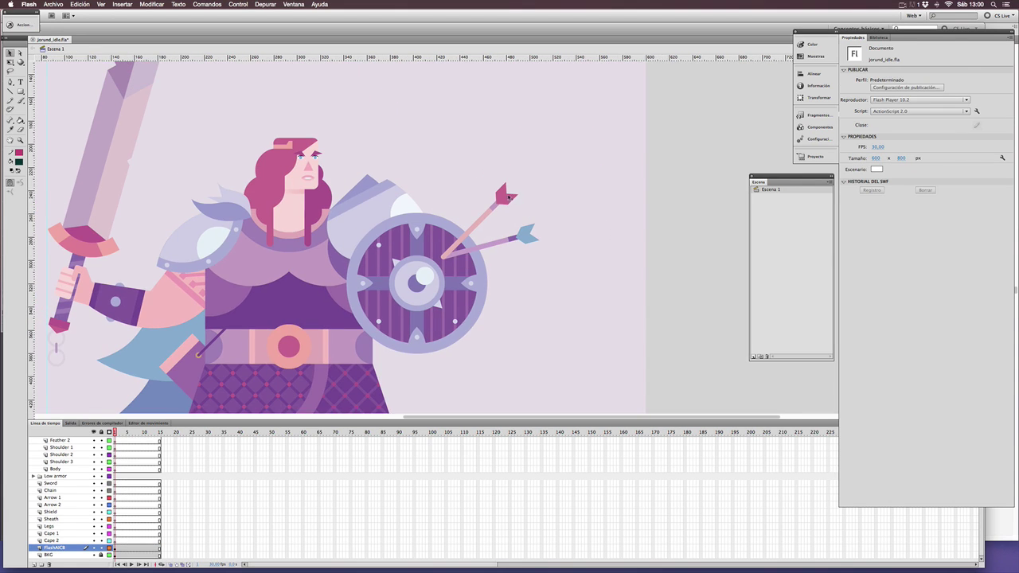
left_click(508, 186)
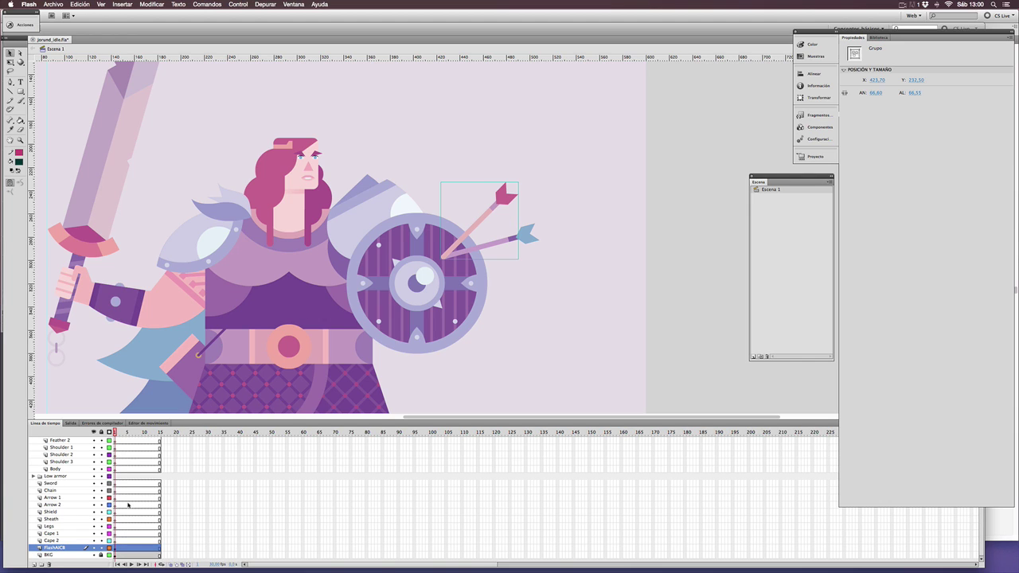
key("Delete")
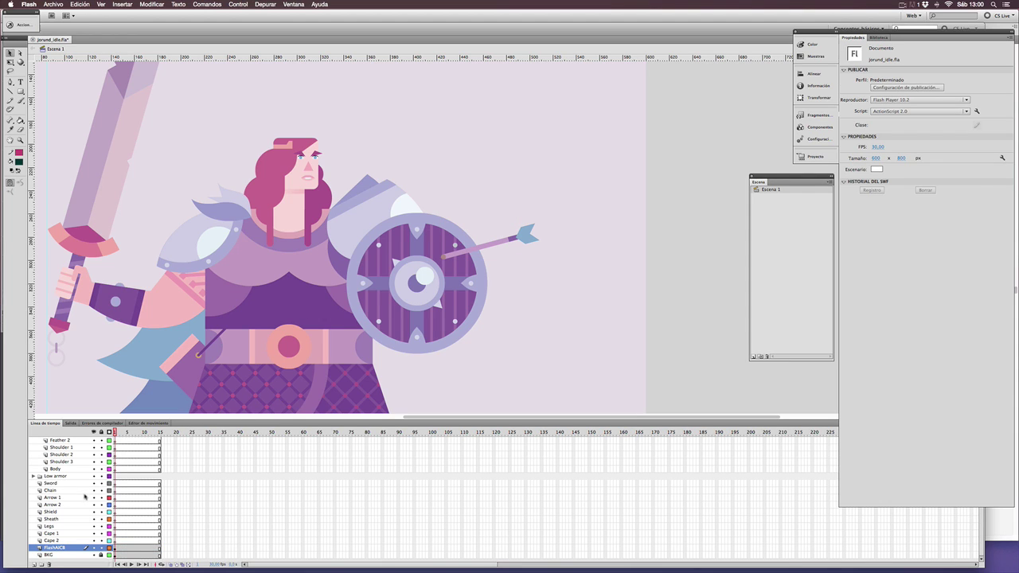
key("super+z")
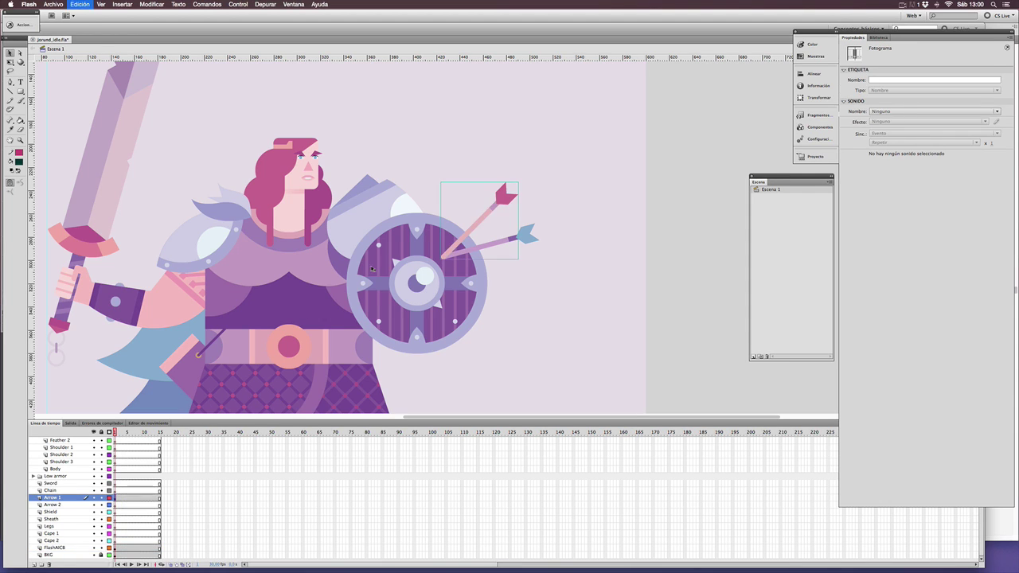
Cut the blue arrow from the pasted artwork and paste it in place on the Arrow 2 layer.
left_click(528, 241)
key("Delete")
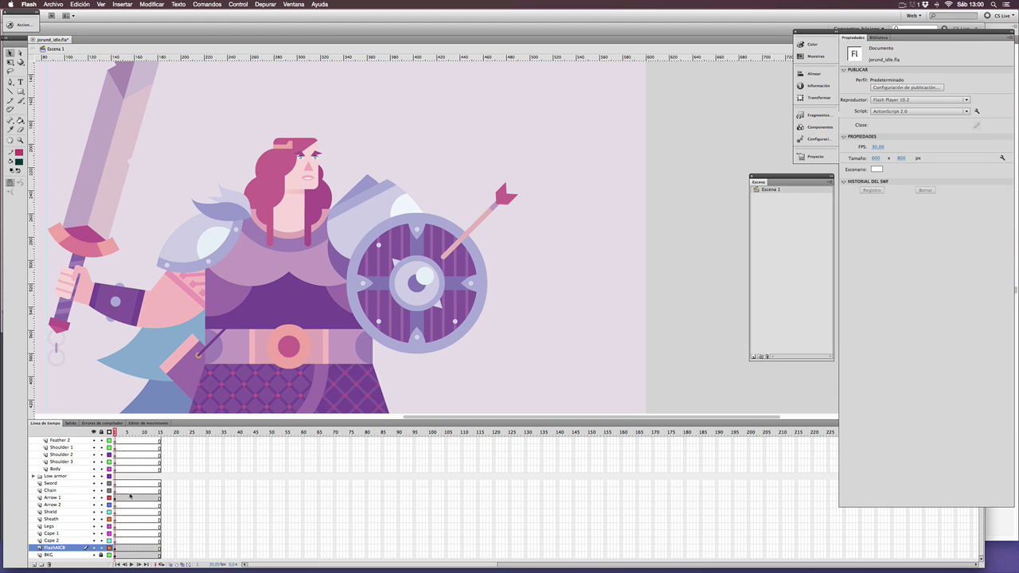
left_click(118, 504)
key("super+z")
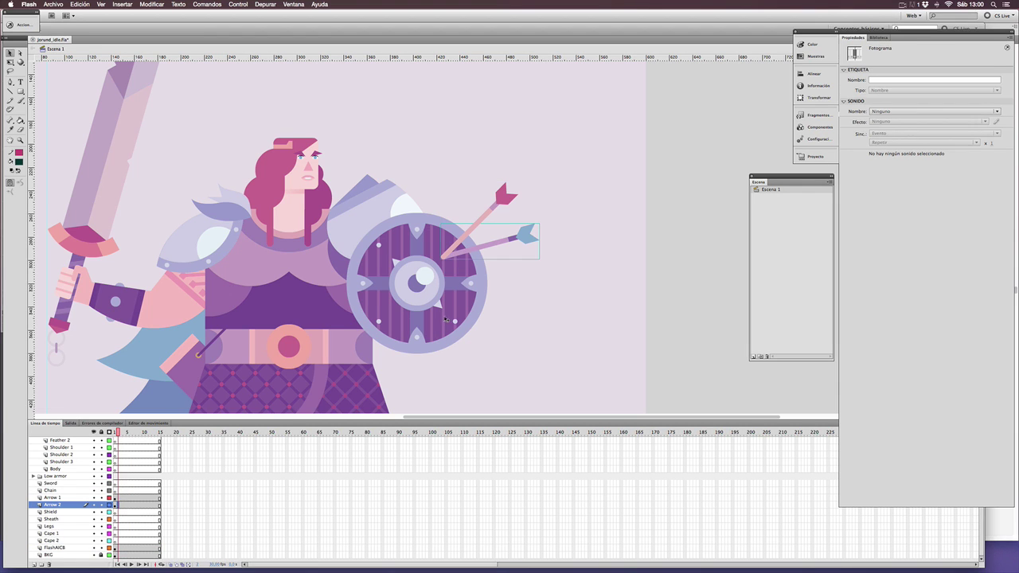
Transfer the shield group to the Shield layer and the sheath group to the Sheath layer, keeping their positions.
left_click(447, 319)
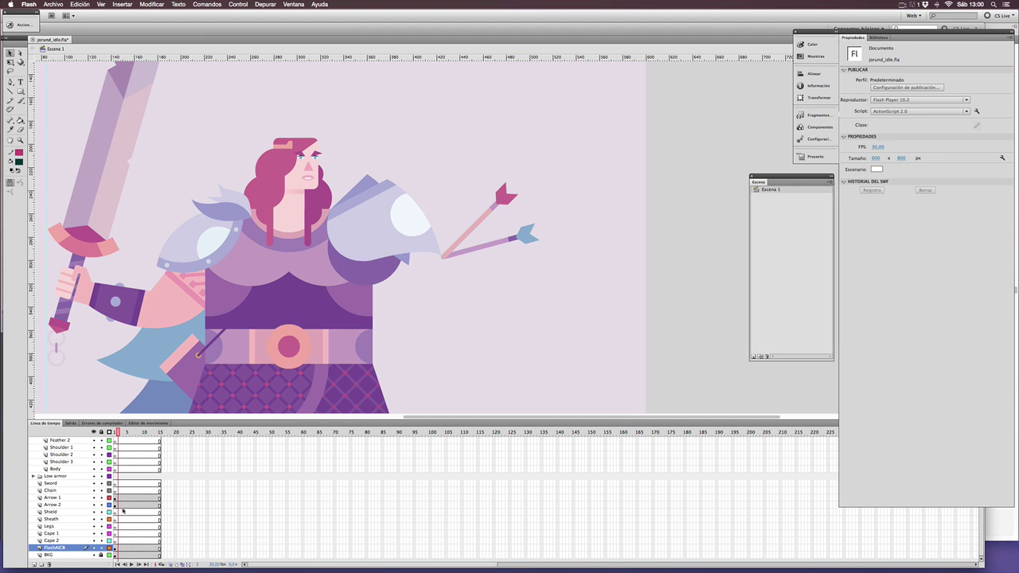
left_click(123, 513)
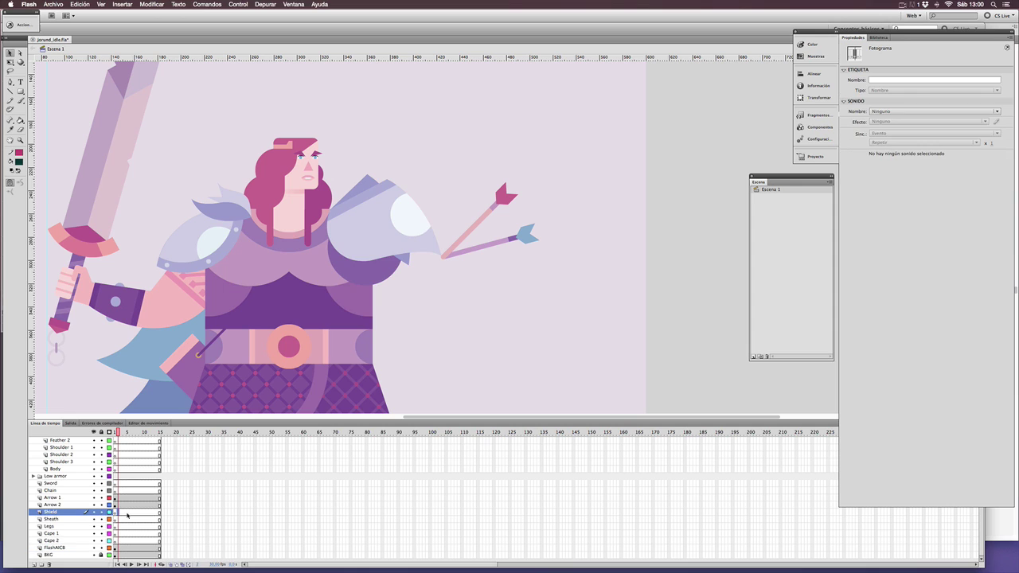
left_click(183, 372)
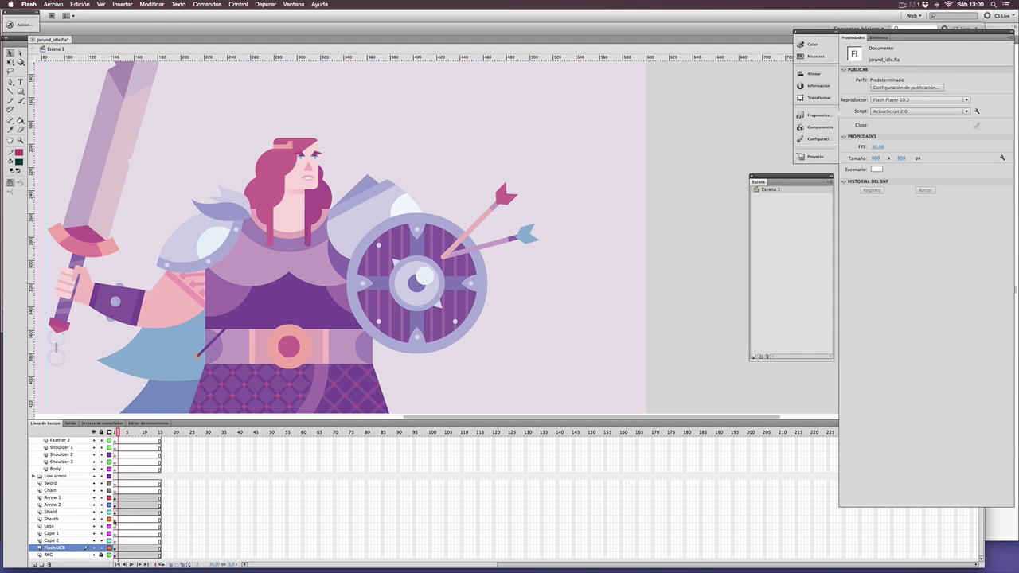
left_click(116, 519)
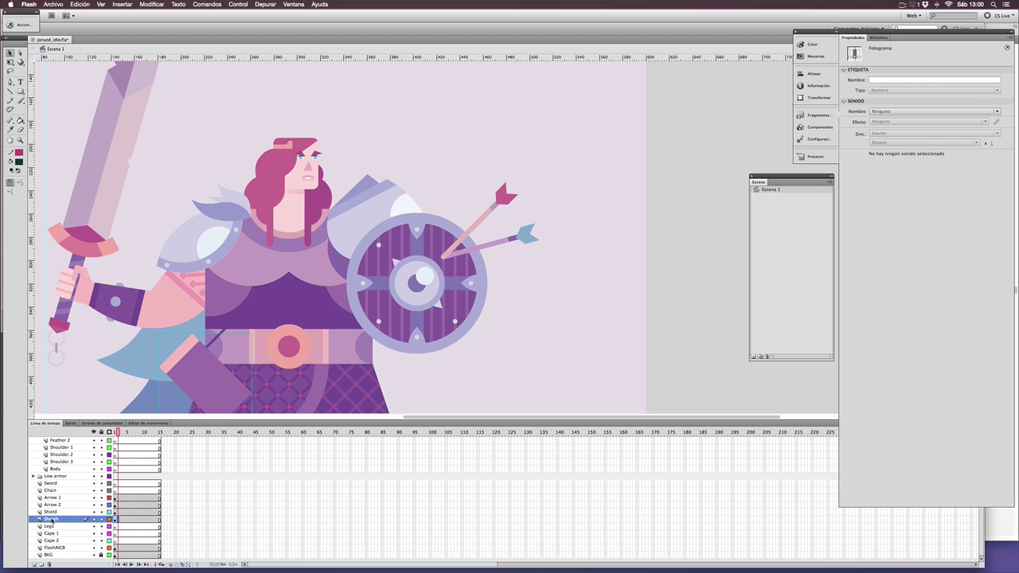
Transfer the torso and belt group from the pasted artwork to the Body layer, pasted in place.
left_click(292, 344)
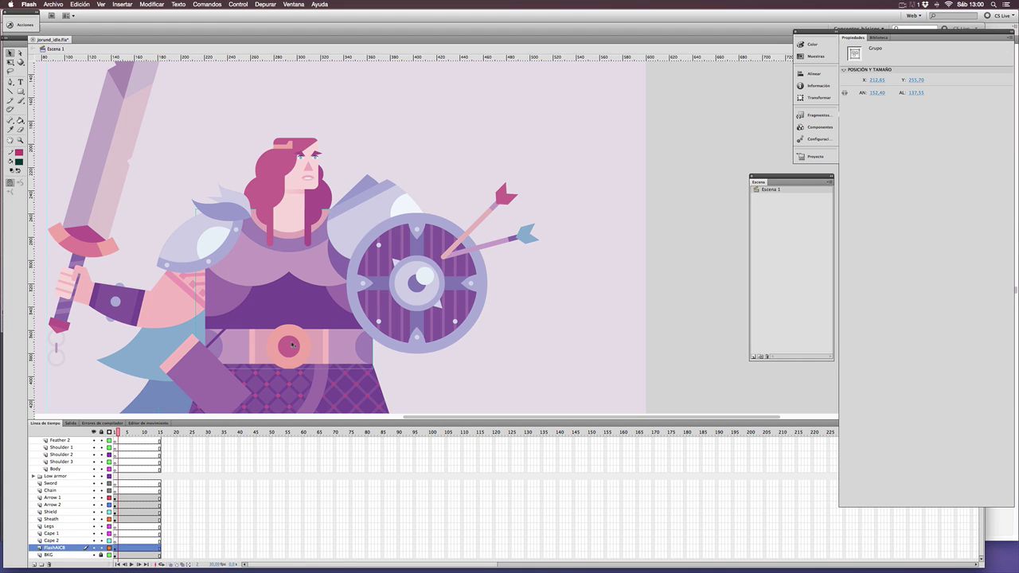
left_click(116, 470)
left_click(340, 295)
scroll(343, 239, "down", 5)
scroll(343, 239, "left", 3)
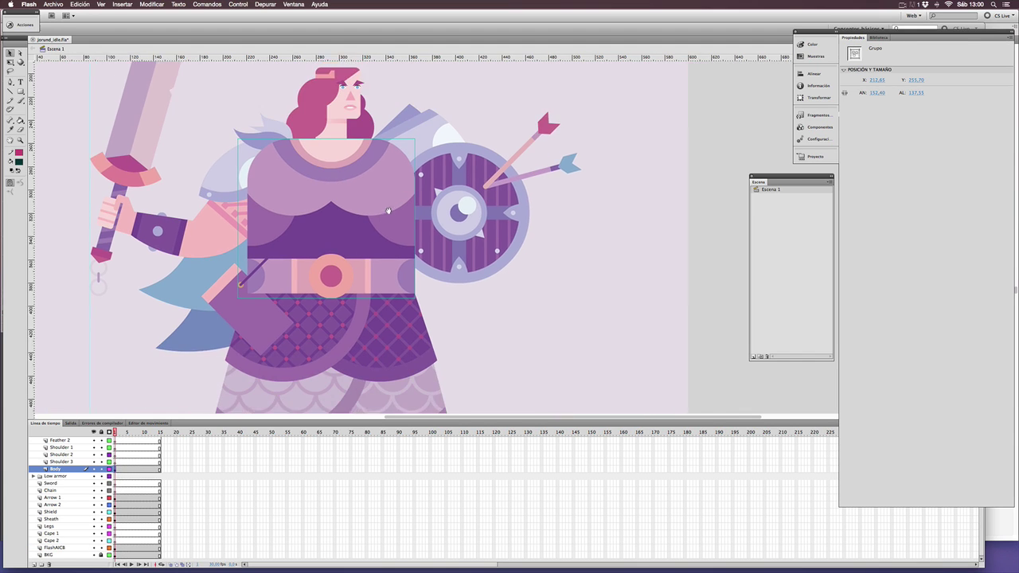
left_click_drag(347, 157, 347, 254)
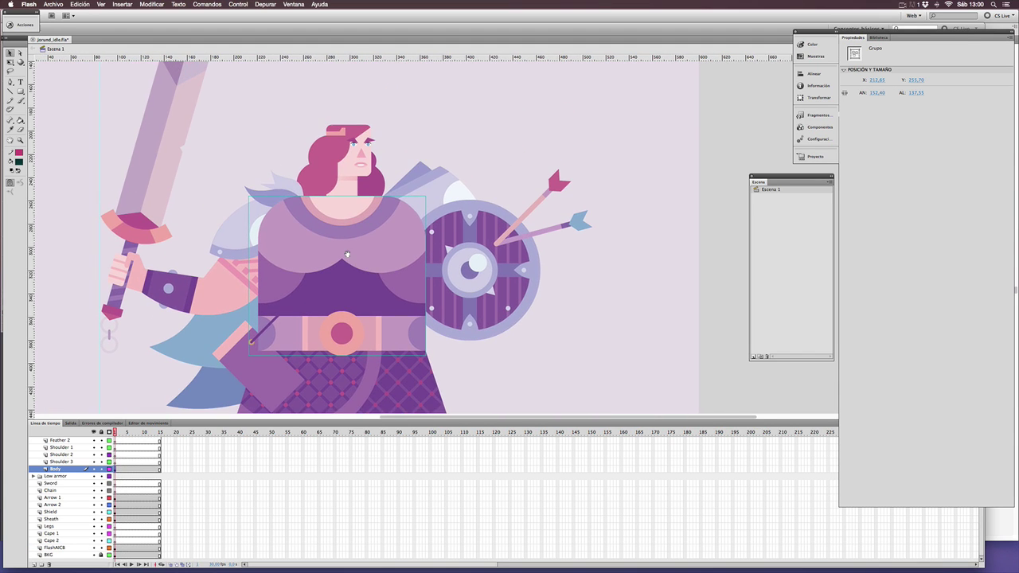
Cut the lighter shoulder feather from the pasted artwork and paste it in place on the Feather 2 layer.
left_click(267, 198)
left_click(146, 413)
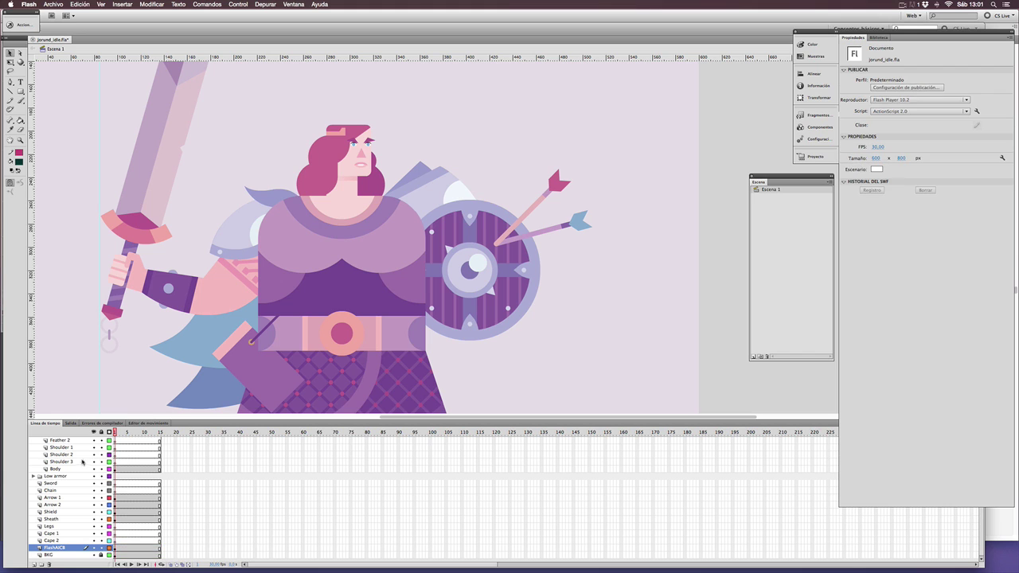
scroll(78, 492, "up", 4)
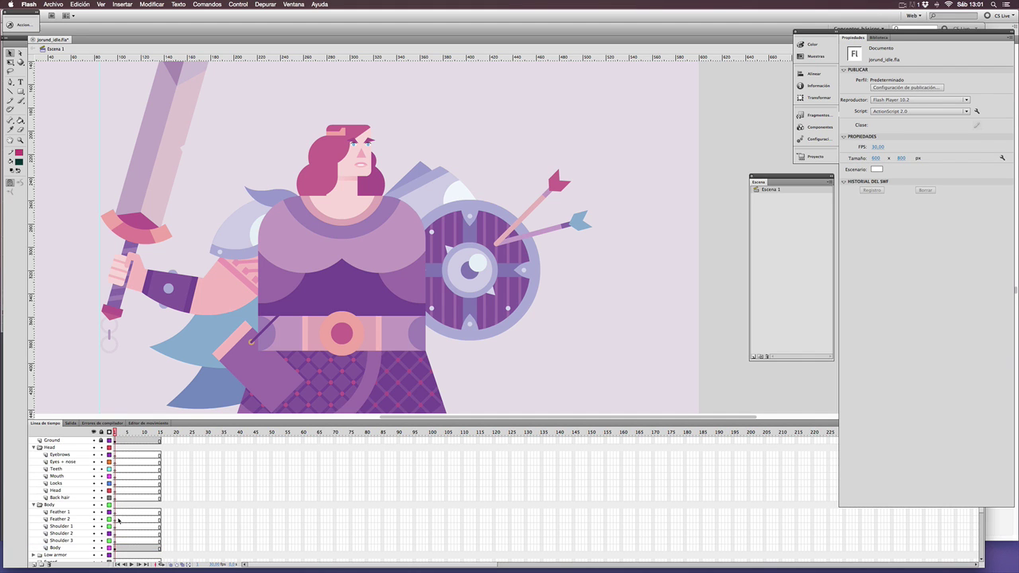
left_click(120, 520)
key("shift+super+v")
Transfer the sword-side shoulder armour to the Shoulder 1 layer and the shield-side shoulder armour to the Shoulder 2 layer, in place.
left_click(253, 230)
key("super+x")
scroll(125, 454, "down", 4)
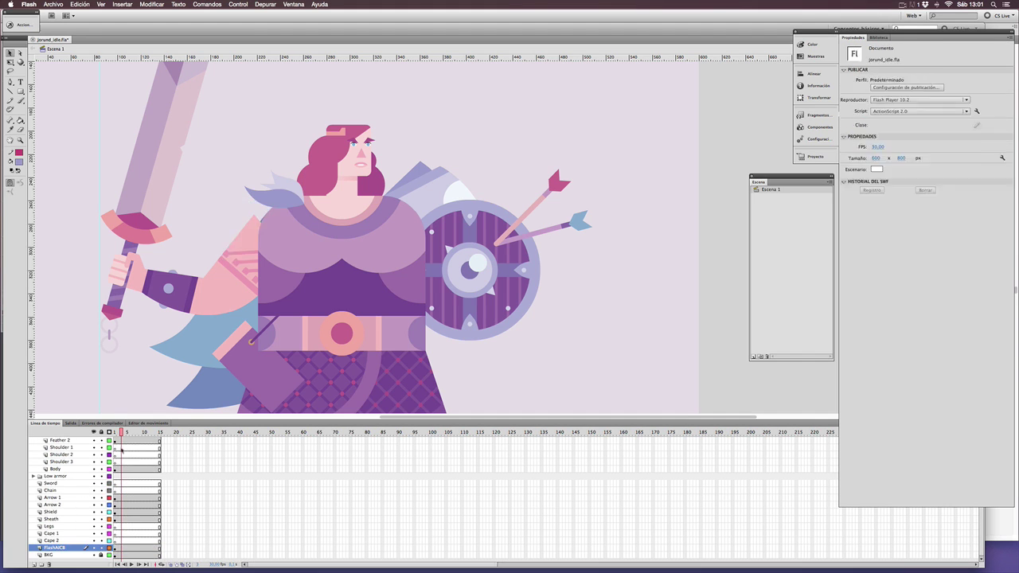
left_click(121, 448)
key("shift+super+v")
left_click(127, 455)
key("shift+super+v")
Move the Arrow 1, Arrow 2 and Shield layers into the Body folder, above the Feather 1 layer.
scroll(68, 493, "up", 4)
left_click(63, 527)
left_click(64, 541, "shift")
left_click_drag(64, 535, 64, 461)
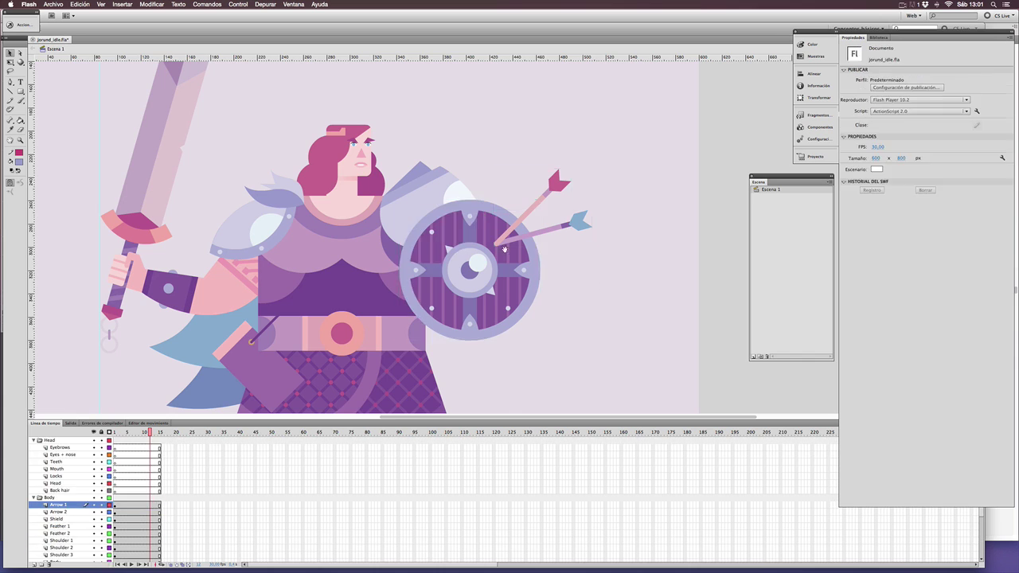
Transfer the sword arm and the hanging chain from the pasted artwork to the Sword and Chain layers, in place.
key("super+minus")
left_click(370, 127)
key("super+x")
left_click(121, 505)
key("shift+super+v")
left_click(131, 512)
key("shift+super+v")
Transfer the darker cape piece and both legs in place to the Cape 2 and Legs layers, and move the FlashAICB layer above Legs.
left_click(386, 247)
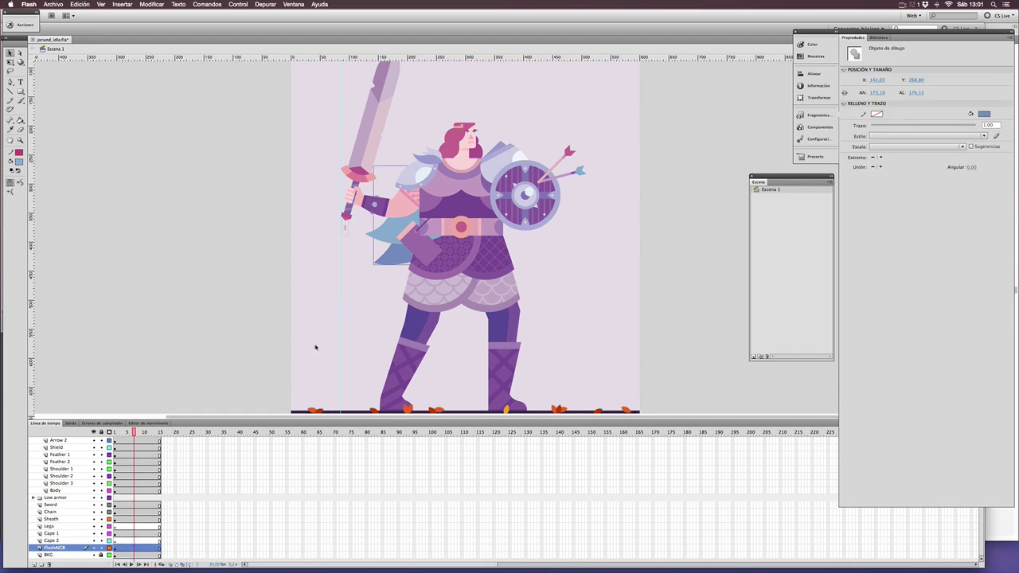
left_click_drag(315, 347, 561, 401)
key("super+x")
left_click(121, 527)
key("shift+super+v")
left_click_drag(63, 548, 68, 526)
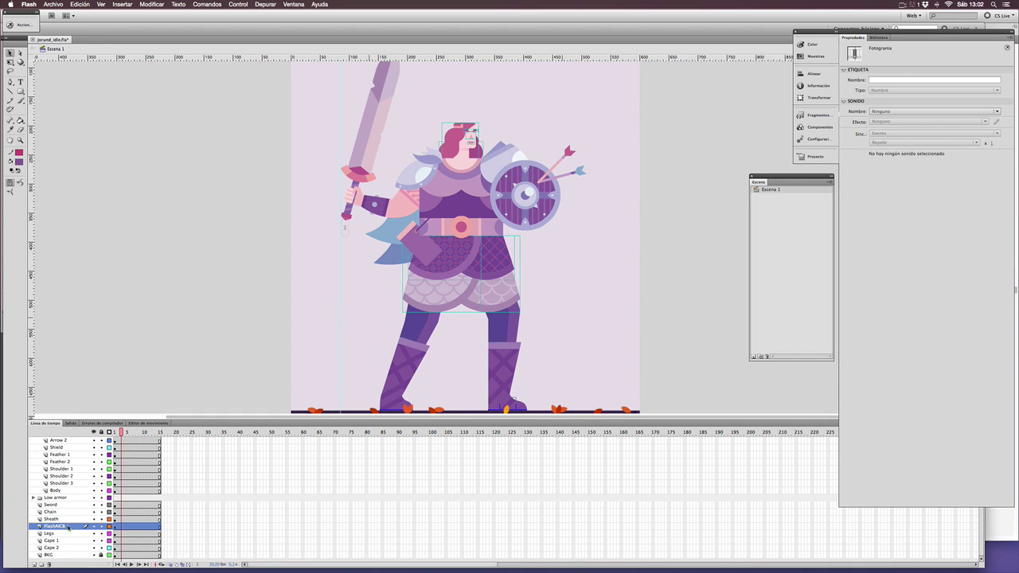
Distribute the four skirt armour pieces in place onto the Mail coat 1 to Mail coat 4 layers in the Low armor folder.
left_click(502, 294)
key("super+x")
left_click(34, 518)
left_click(127, 498)
key("shift+super+v")
left_click(129, 491)
left_click(127, 484)
key("shift+super+v")
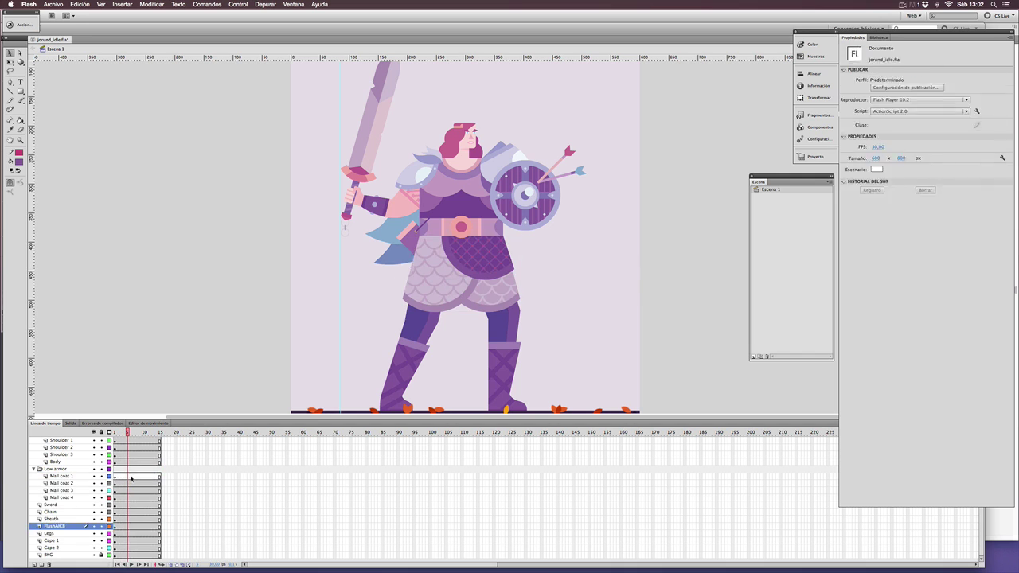
left_click(131, 477)
key("shift+super+v")
Transfer the back hair, the eyes and nose, and the eyebrows in place to their matching layers in the Head folder.
left_click(475, 153)
key("super+plus")
key("super+x")
scroll(127, 485, "up", 5)
left_click(121, 497)
key("shift+super+v")
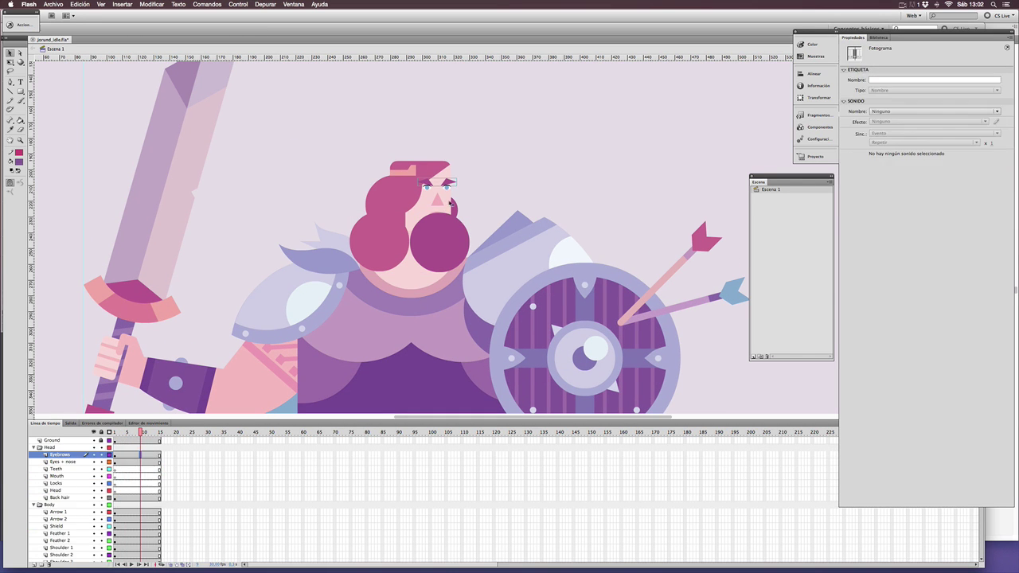
Cut the head shape with the front hair from the pasted artwork and paste it in place on the Head layer.
left_click(450, 203)
key("super+x")
left_click(119, 490)
key("shift+super+v")
Temporarily hide the Head folder to cut out the teeth and mouth, and paste them in place on the Teeth and Mouth layers.
left_click(94, 447)
left_click(443, 218)
key("super+x")
left_click(93, 447)
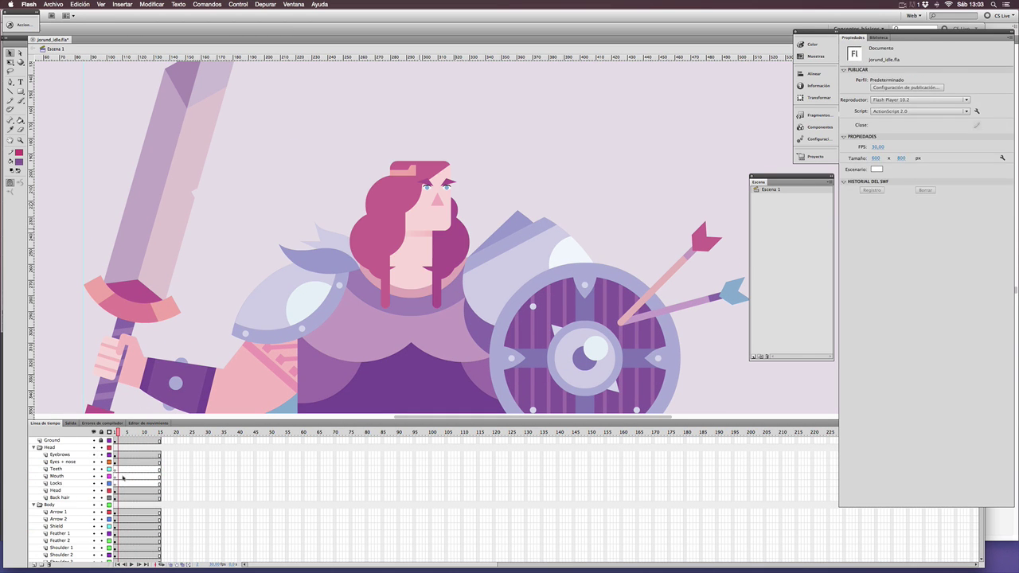
left_click(146, 469)
key("shift+super+v")
Move the Back hair layer into the Body folder, directly beneath the Body layer.
left_click(428, 273)
left_click(60, 498)
scroll(60, 494, "down", 4)
left_click_drag(60, 441, 60, 515)
left_click(438, 301)
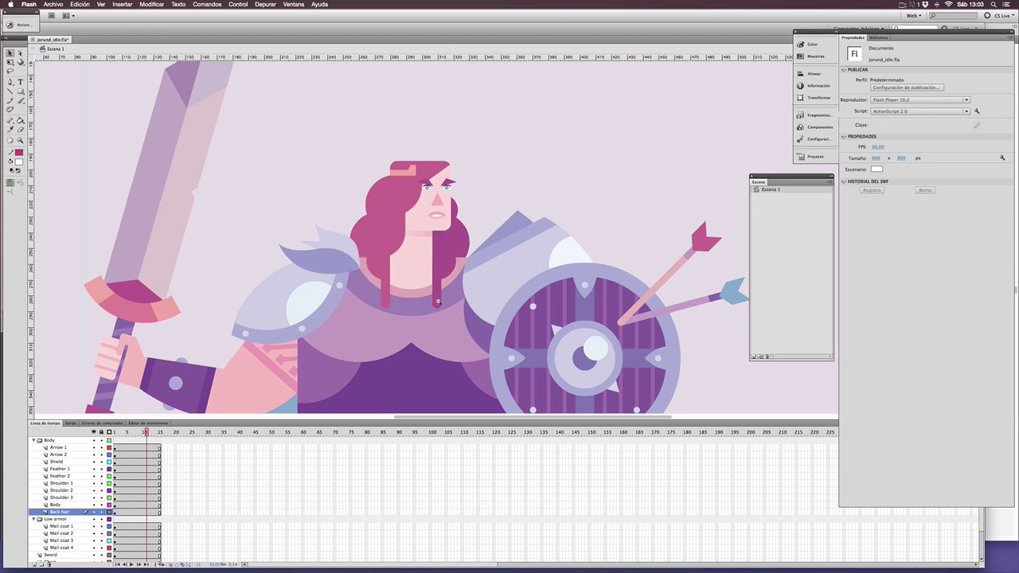
Check the first frame of the FlashAICB layer and the artwork around the legs for leftover pieces.
key("super+minus")
scroll(68, 498, "down", 4)
left_click(64, 526)
left_click(115, 526)
key("super+minus")
left_click_drag(455, 330, 533, 410)
left_click(51, 534)
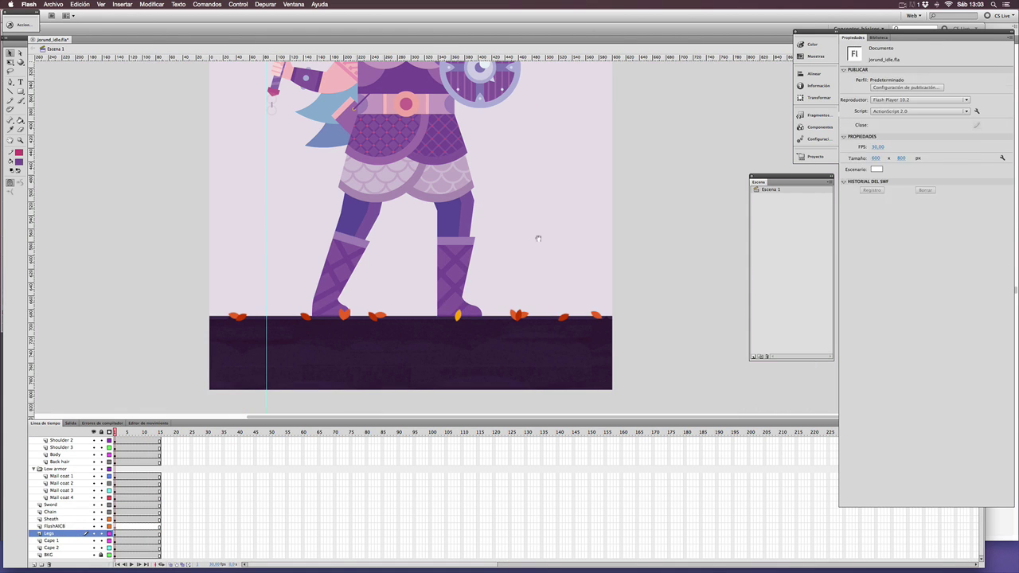
Cut the hanging hair locks from the Head layer and paste them in place on the Locks layer.
scroll(98, 509, "up", 5)
left_click(57, 490)
mouse_move(523, 105)
left_mouse_down()
mouse_move(484, 316)
mouse_move(205, 125)
left_mouse_up()
left_click(452, 290)
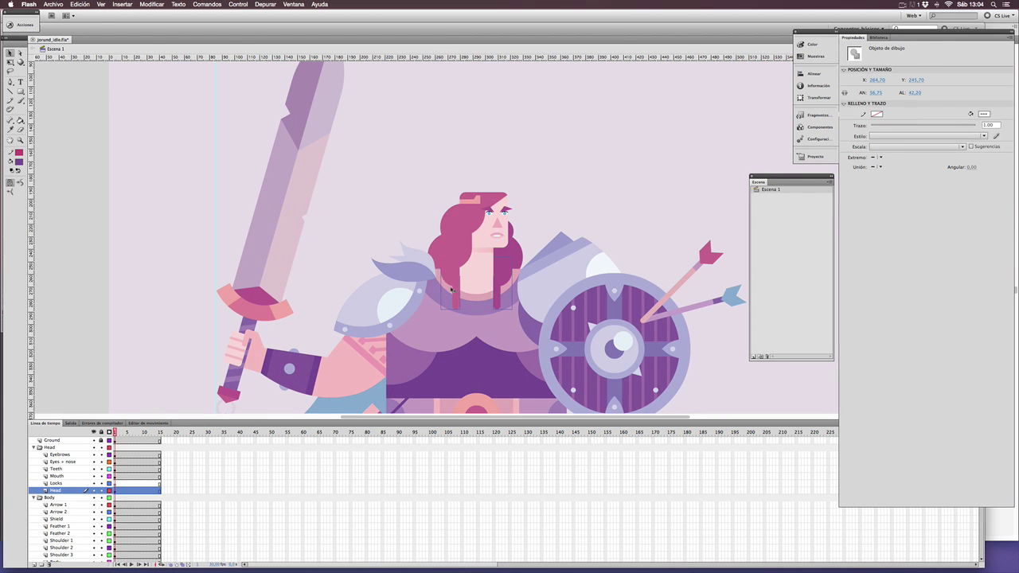
key("super+x")
left_click(121, 483)
key("shift+super+v")
Show all layers as outlines, inspect the warrior's layered parts from head to boots, and restore the filled display.
key("super+minus")
left_click_drag(536, 411, 531, 304)
left_click(109, 431)
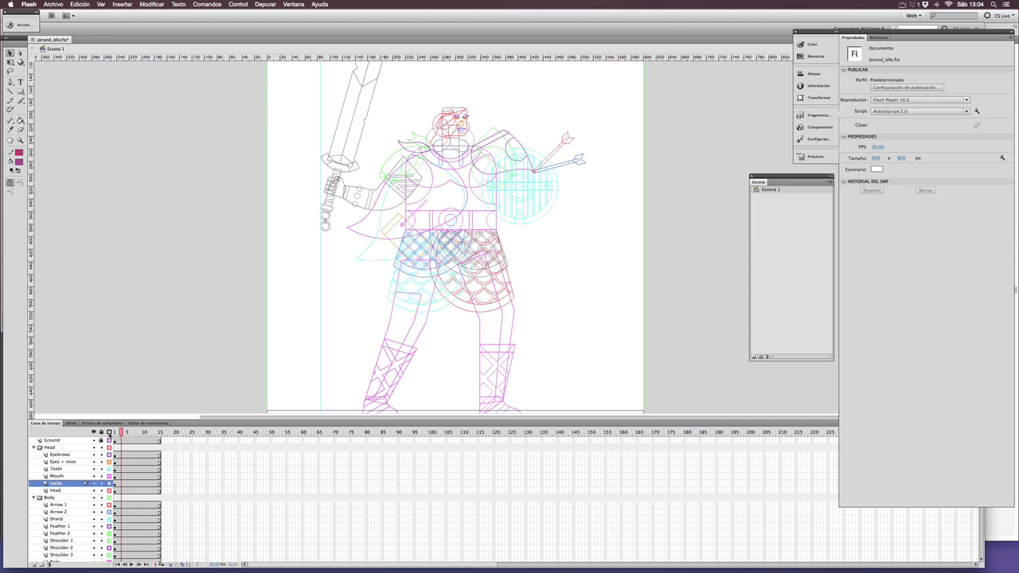
left_click_drag(487, 214, 480, 255)
left_click_drag(304, 125, 567, 348)
left_click_drag(597, 234, 547, 294)
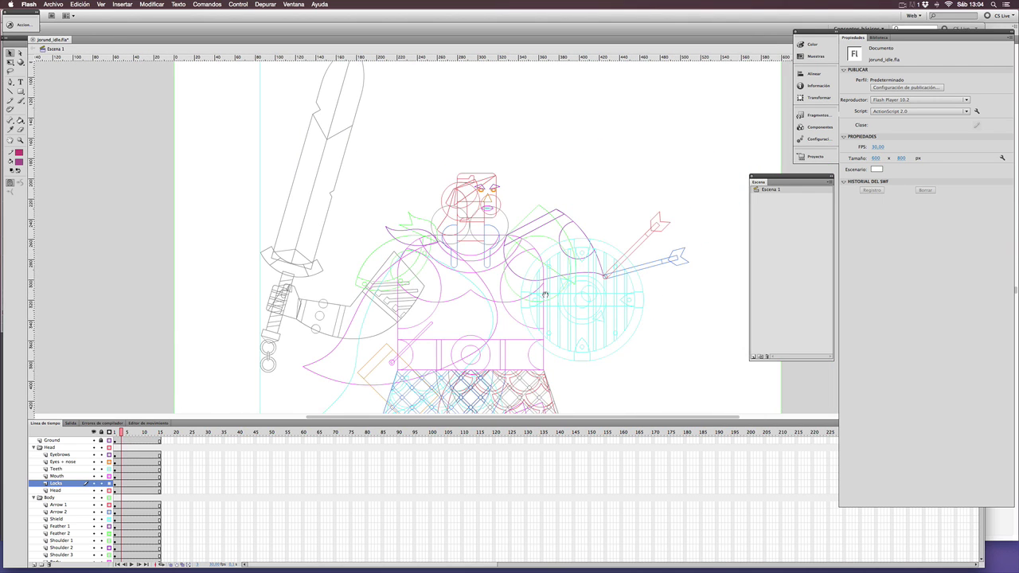
left_click(385, 275, "super")
left_click_drag(575, 233, 436, 295)
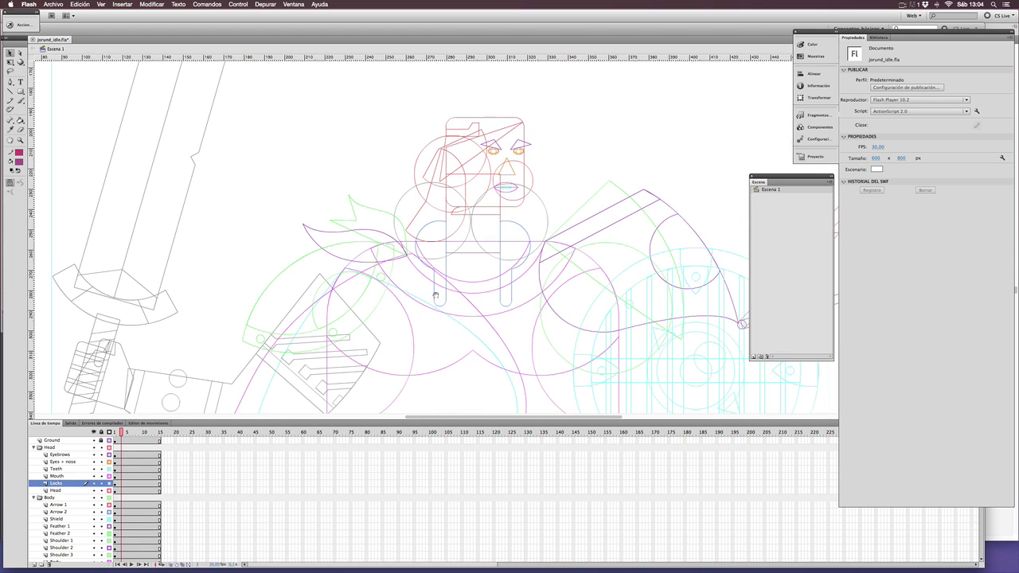
left_click_drag(558, 267, 476, 188)
left_click_drag(490, 293, 564, 238)
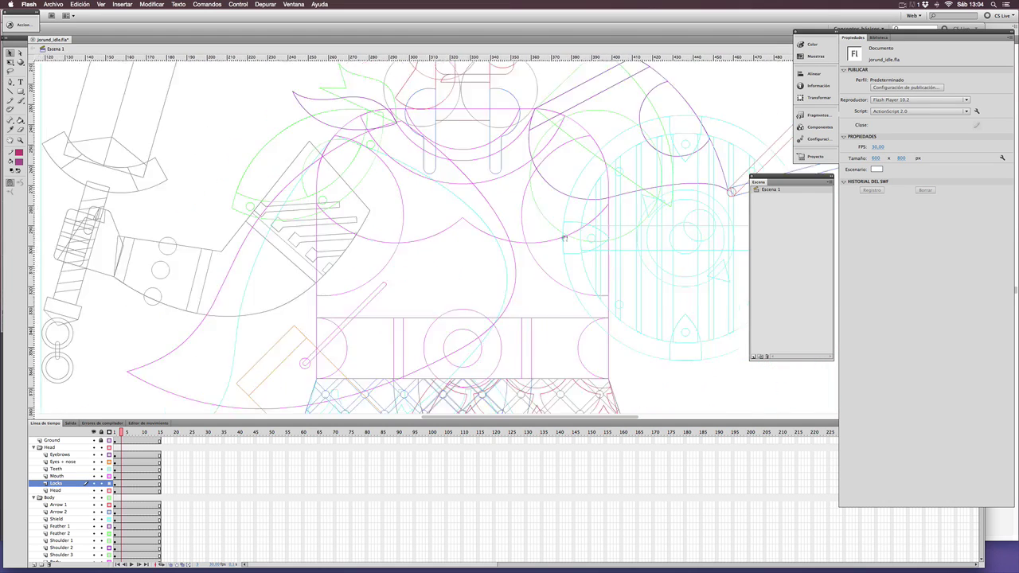
left_click_drag(466, 408, 417, 344)
scroll(415, 344, "down", 15)
scroll(414, 343, "left", 3)
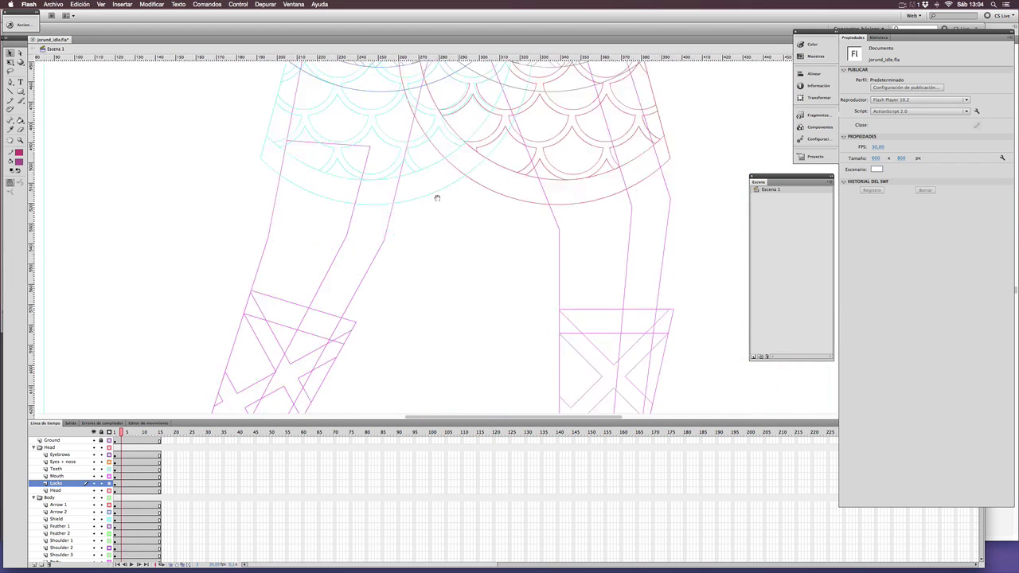
left_click(445, 284, "alt+super")
left_click(447, 285, "alt+super")
left_click_drag(537, 170, 450, 297)
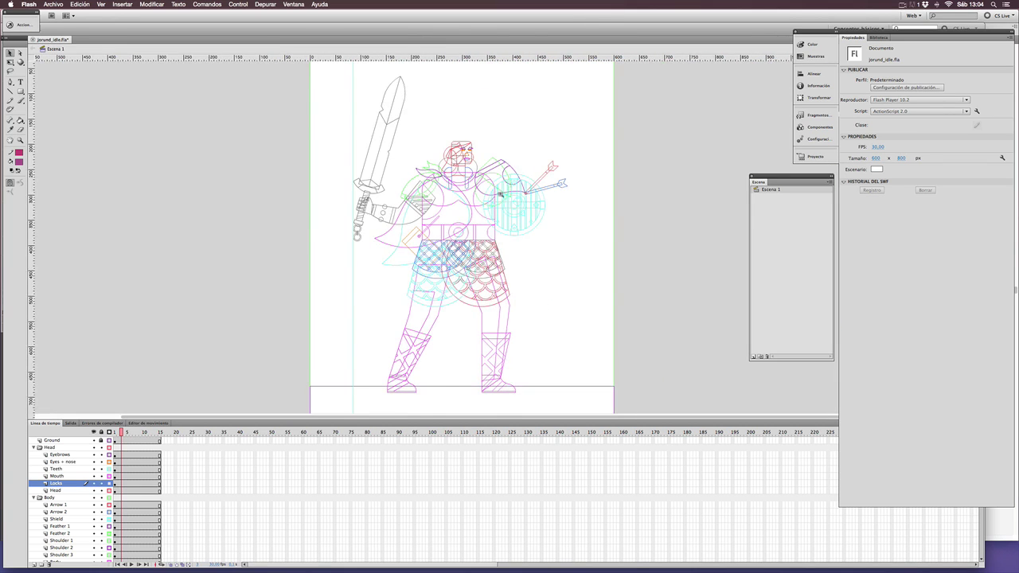
left_click(500, 194, "super")
left_click(109, 432)
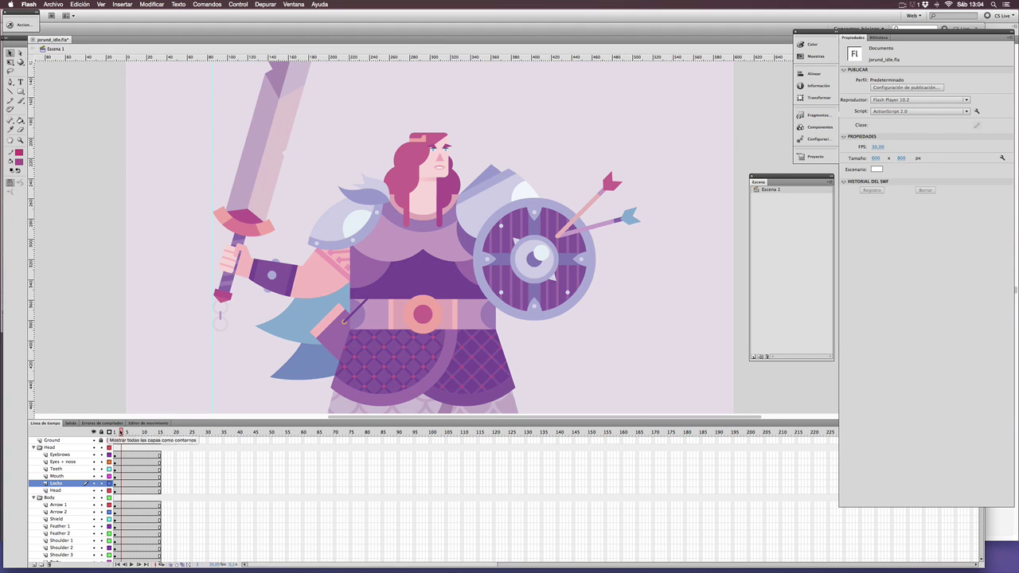
Convert the pink arrow stuck in the shield into a graphic symbol named arrow1.
left_click(626, 220, "super")
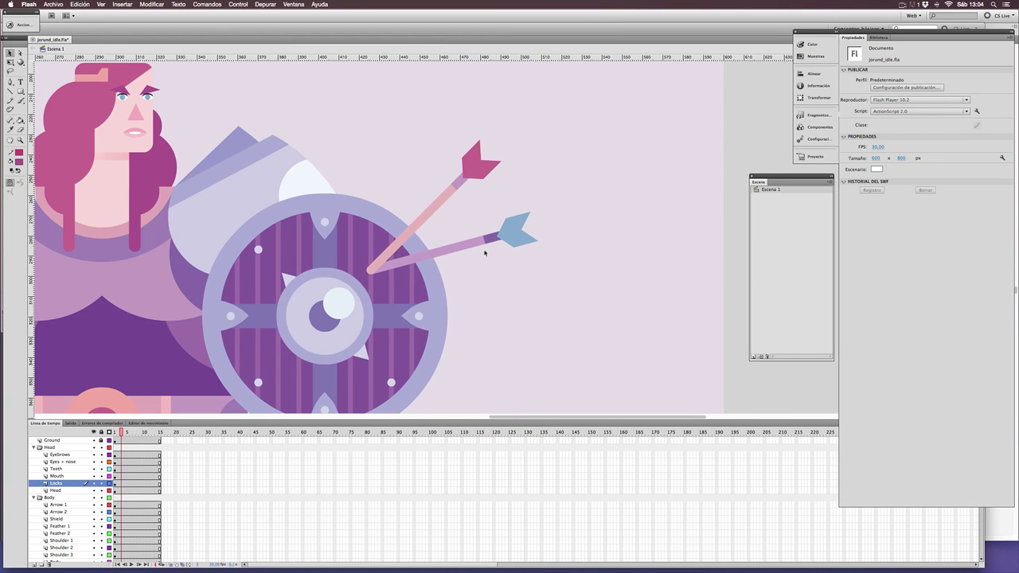
left_click(473, 174)
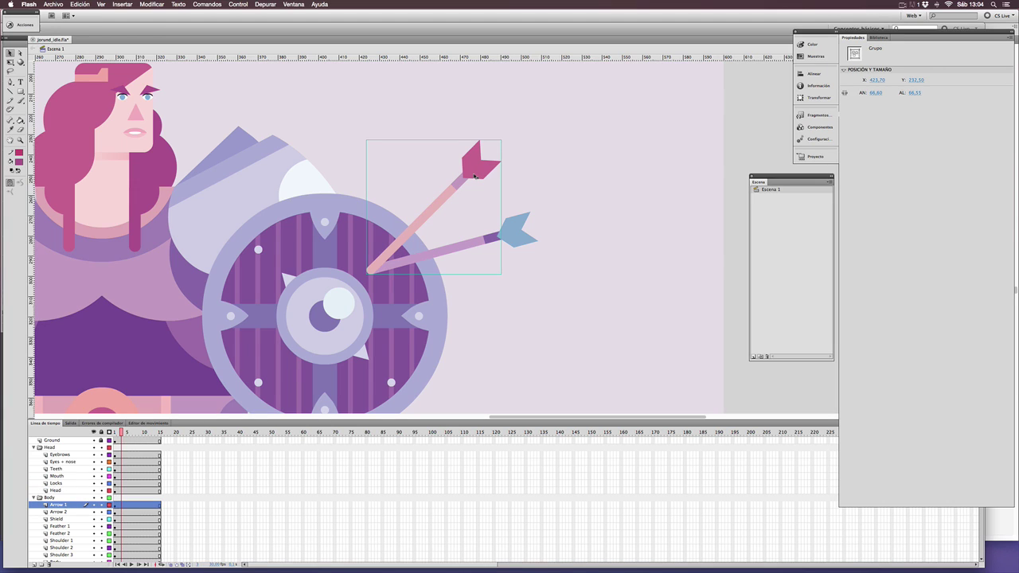
key("F8")
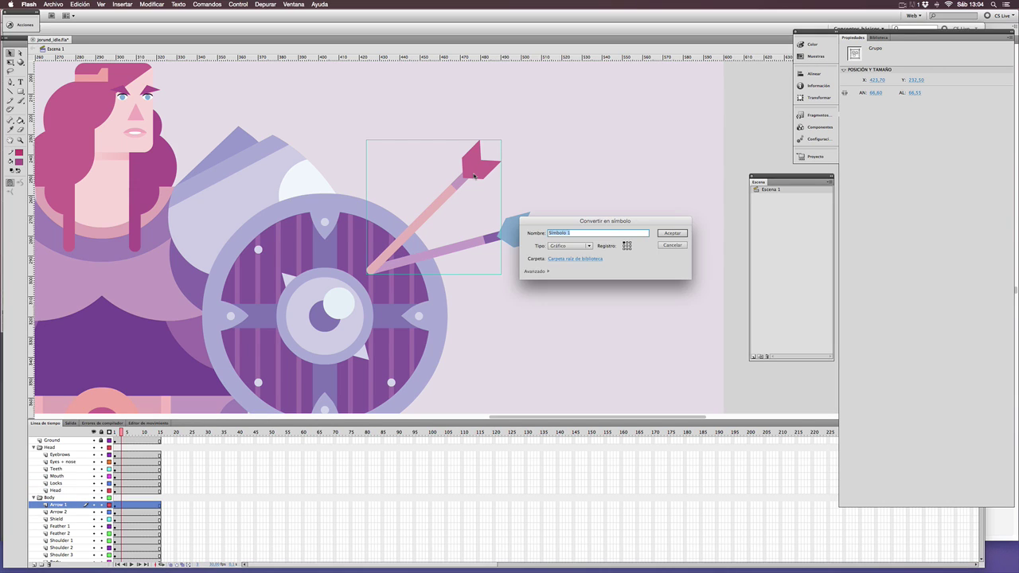
type("arrow1")
key("Return")
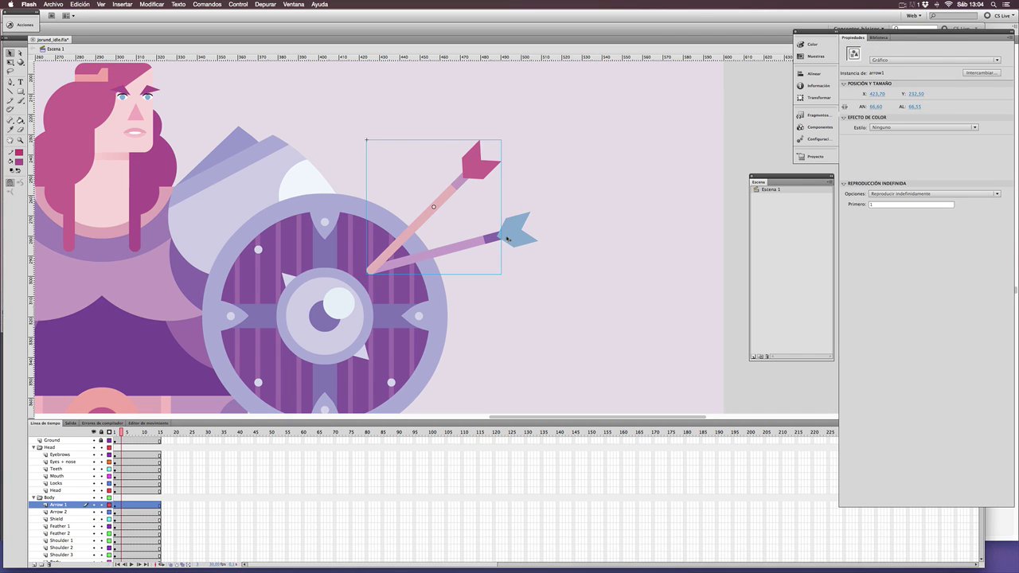
Convert the blue-feathered arrow into a graphic symbol named arrow2.
left_click(507, 238)
key("F8")
type("arrow2")
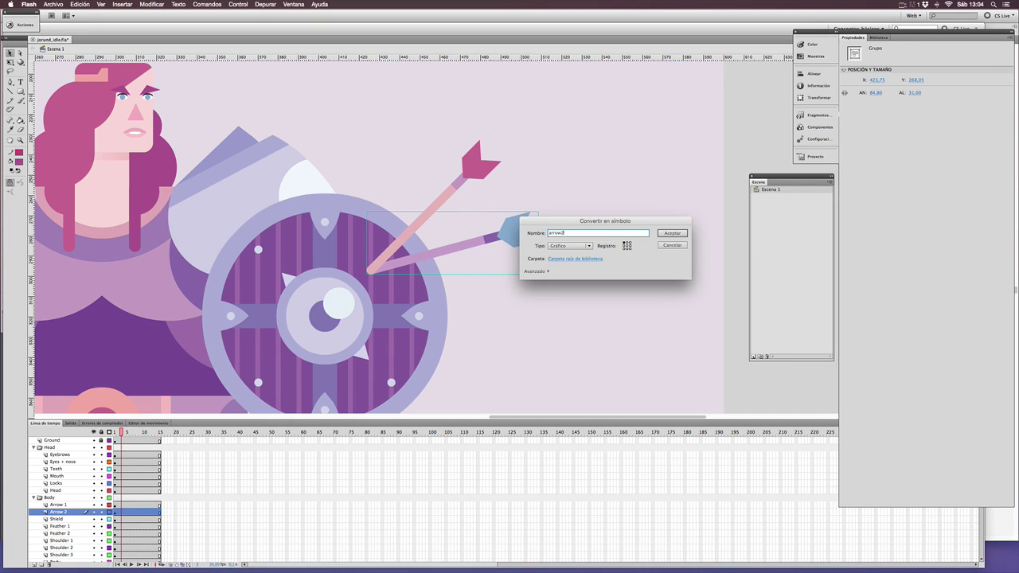
key("Return")
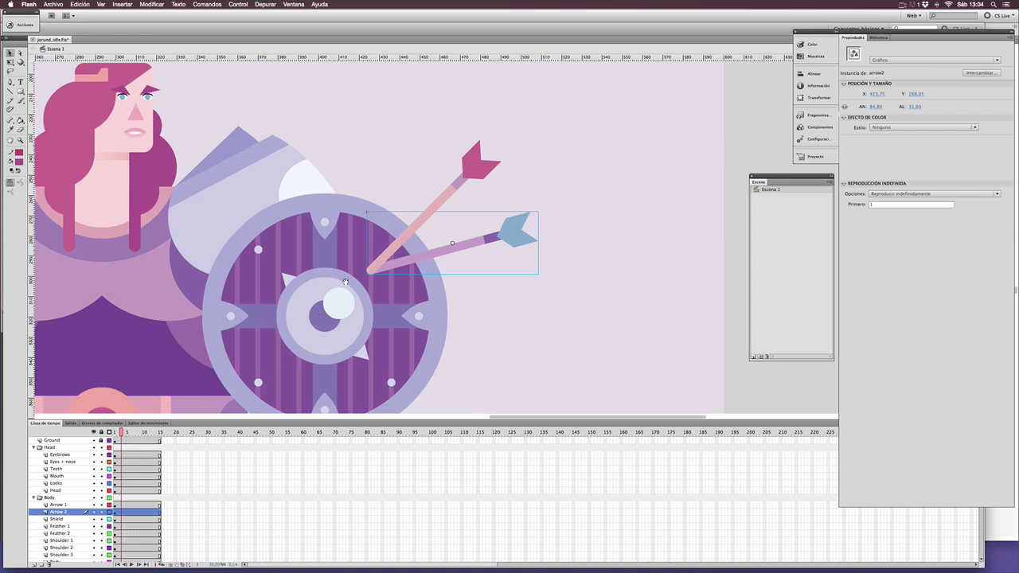
Convert the round shield group into a graphic symbol named shield.
left_click_drag(345, 282, 409, 228)
left_click(409, 227)
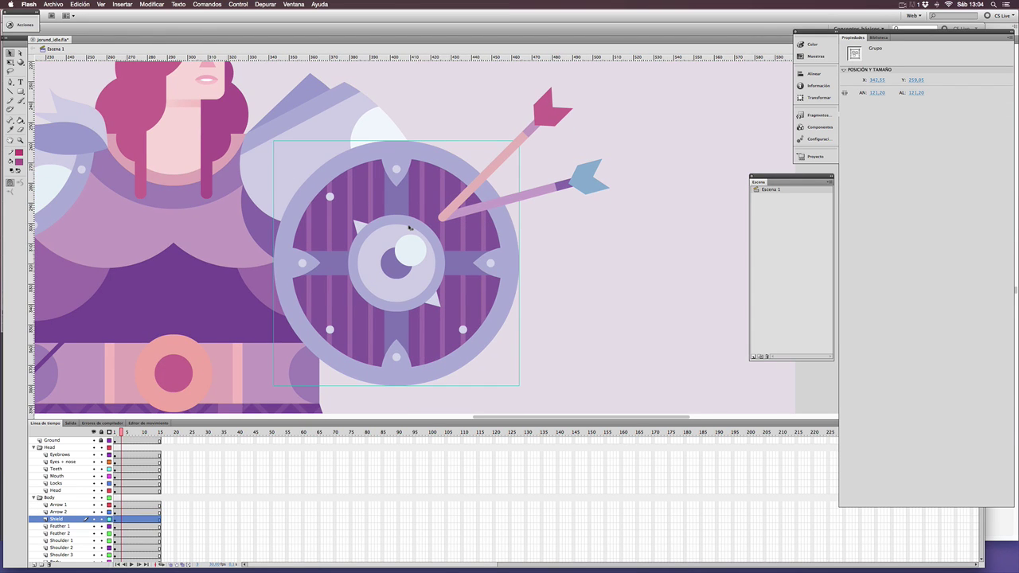
key("F8")
type("s")
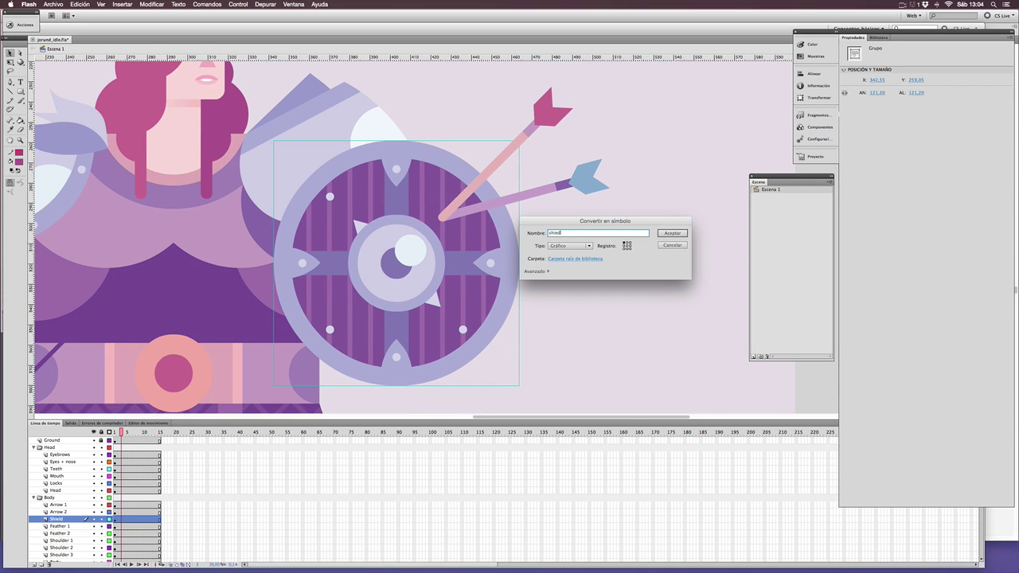
type("hield")
key("Return")
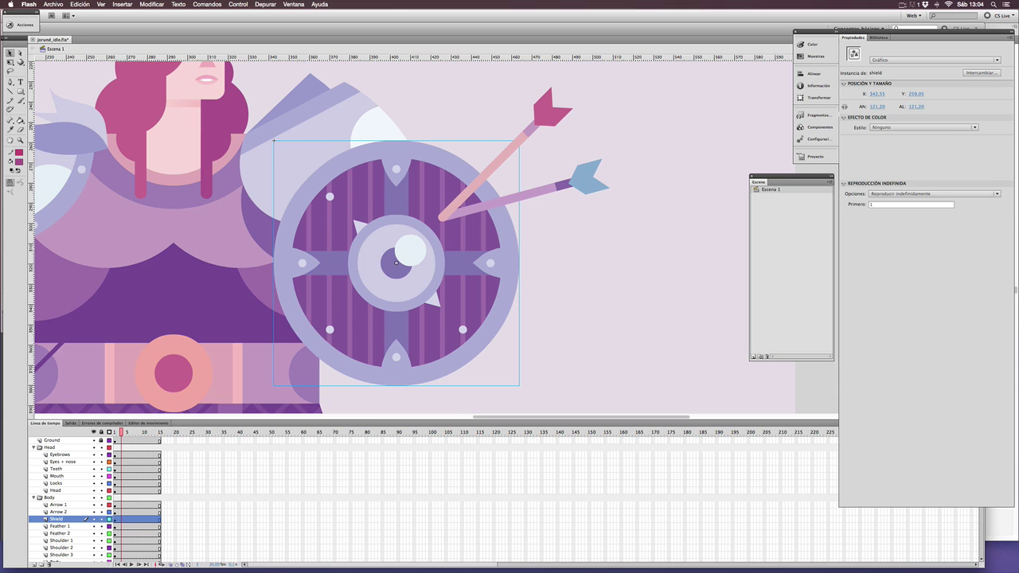
Convert the shield-side shoulder armour on the Shoulder 2 layer into a graphic symbol named shoulder2.
left_click_drag(252, 239, 400, 200)
left_click_drag(432, 115, 527, 210)
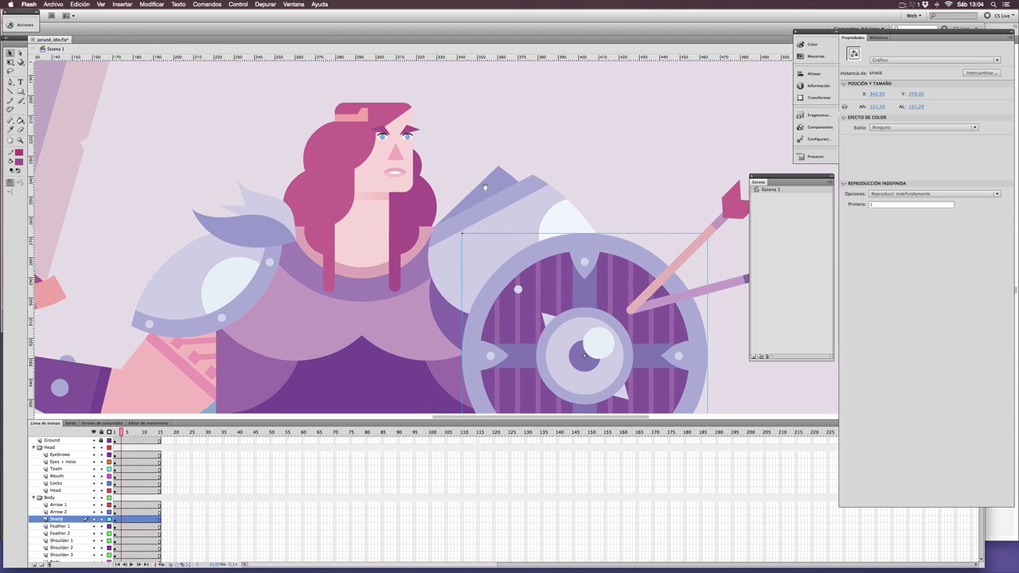
left_click(527, 210)
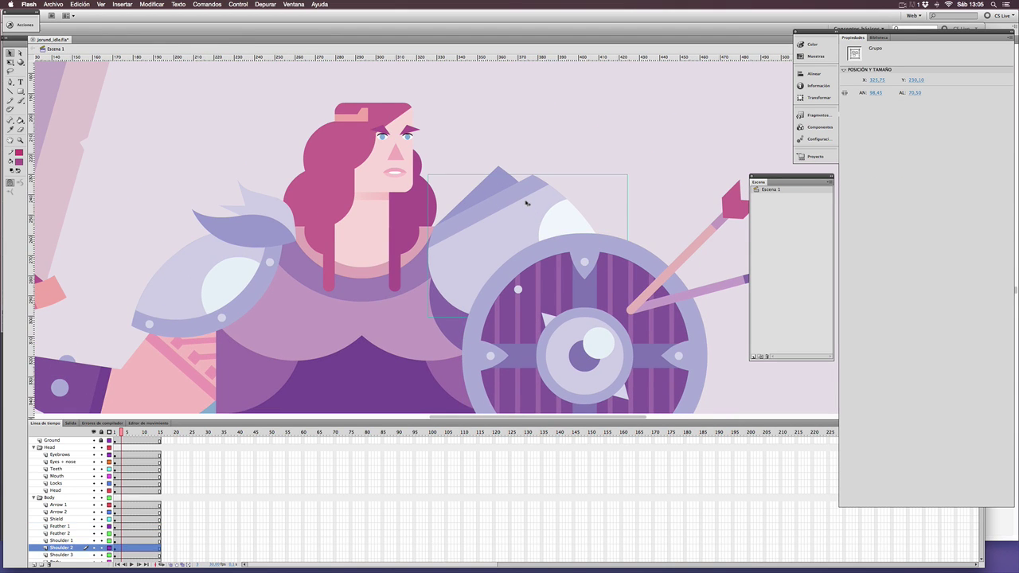
key("F8")
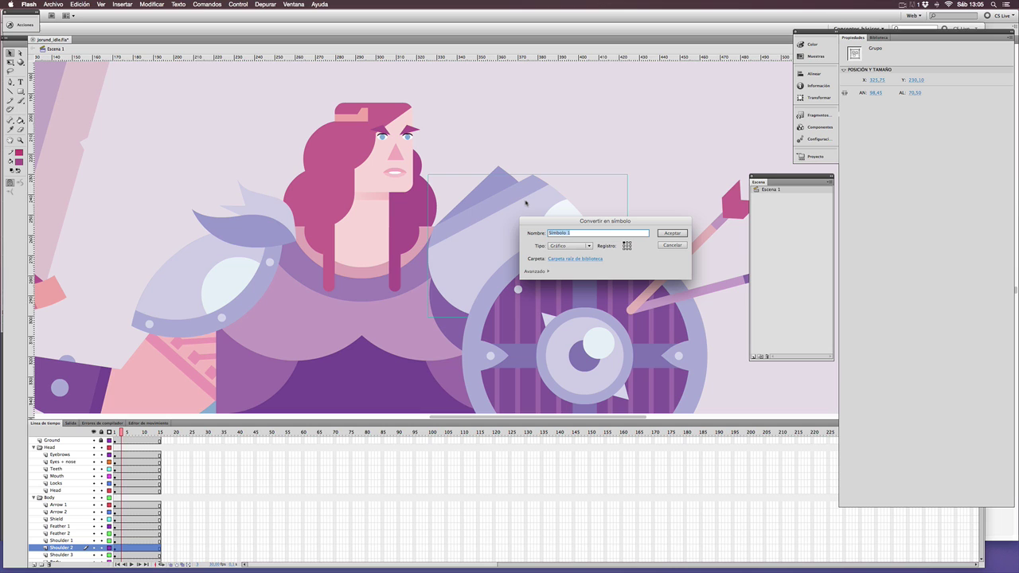
type("shoulder2")
key("Return")
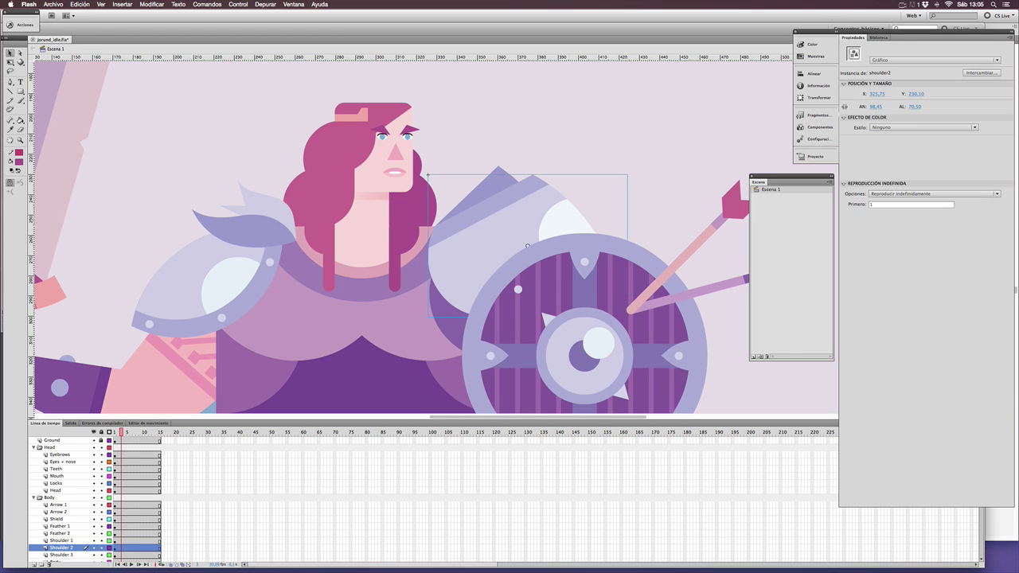
Convert the rear shoulder plate on the Shoulder 3 layer into a graphic symbol named shoulder3.
left_click(509, 179)
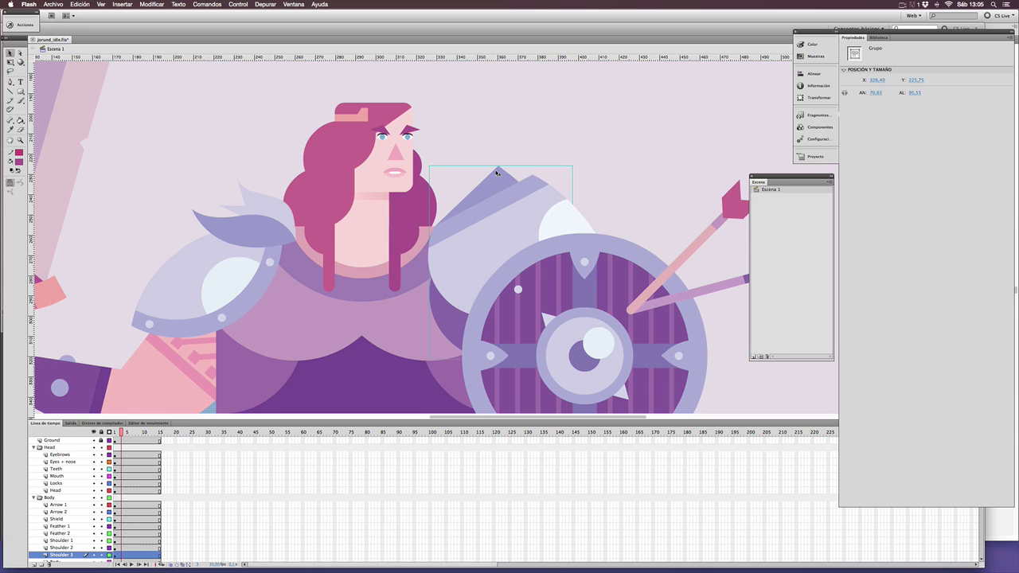
key("F8")
type("shoulder3")
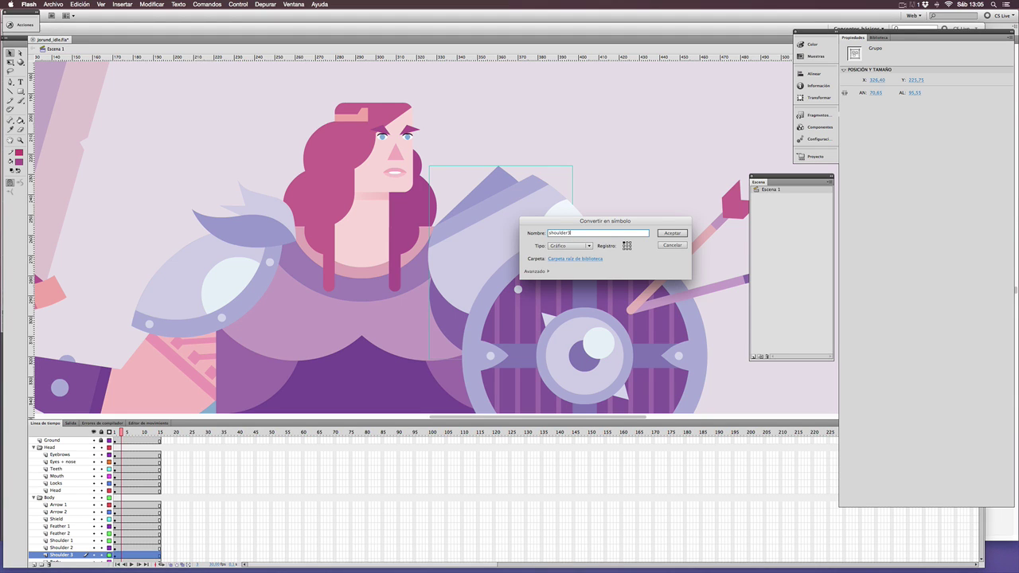
key("Return")
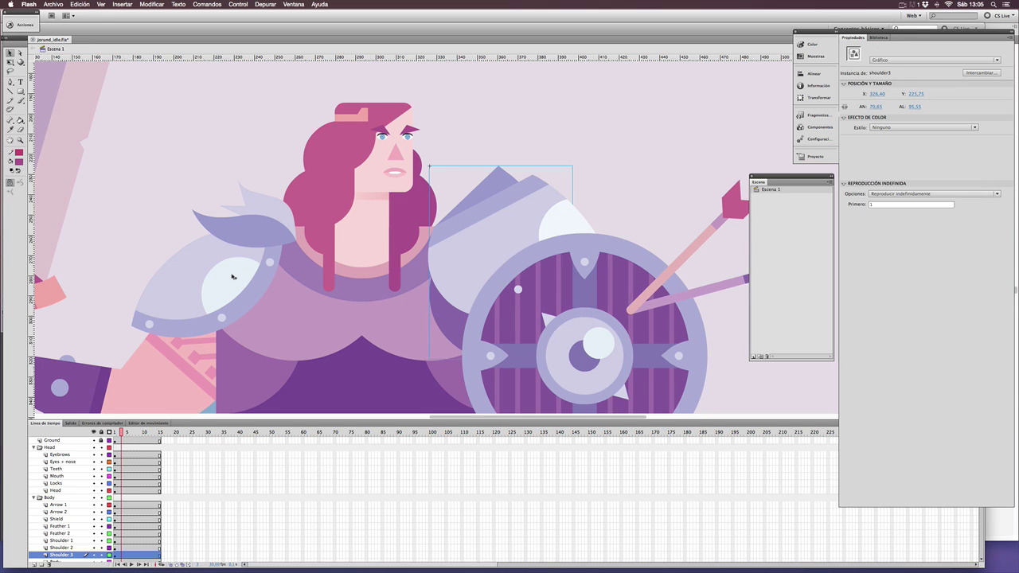
Convert the sword-side shoulder armour on the Shoulder 1 layer into a graphic symbol named shoulder1.
left_click(233, 276)
key("F8")
type("sh")
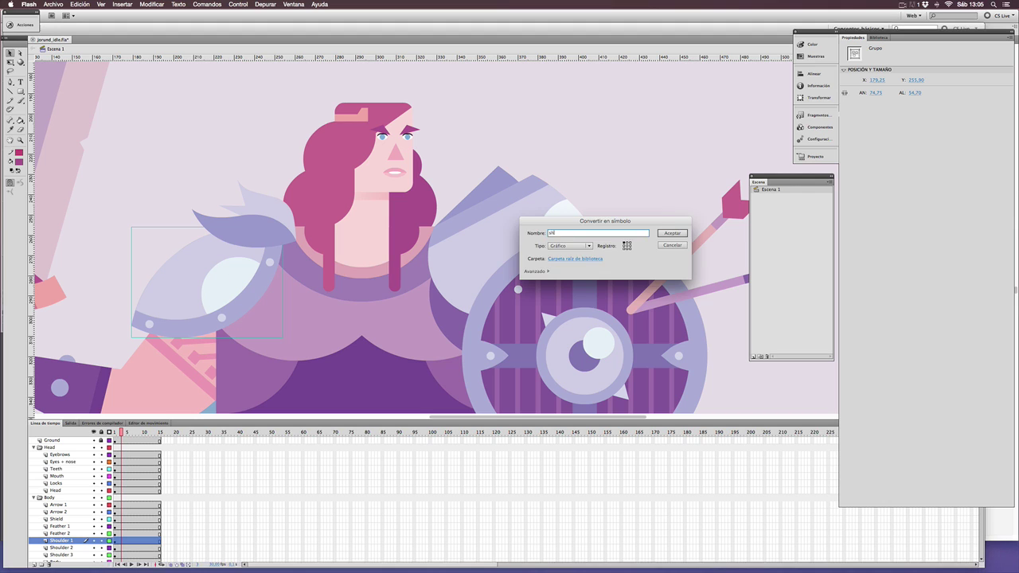
type("oulder1")
key("Return")
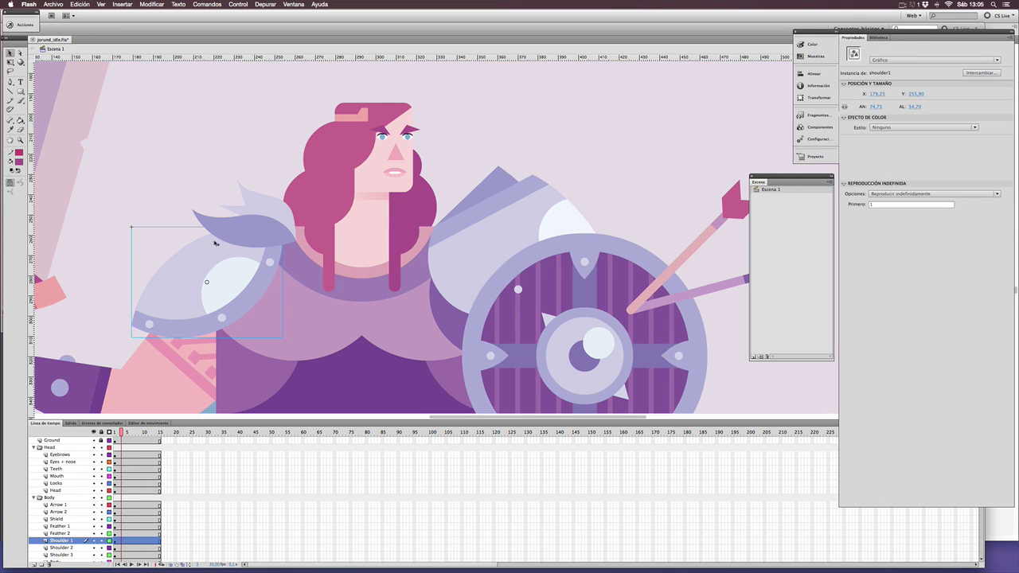
Convert the two feathers on the sword-side shoulder into separate graphic symbols, naming the darker front one feather1.
left_click(231, 237)
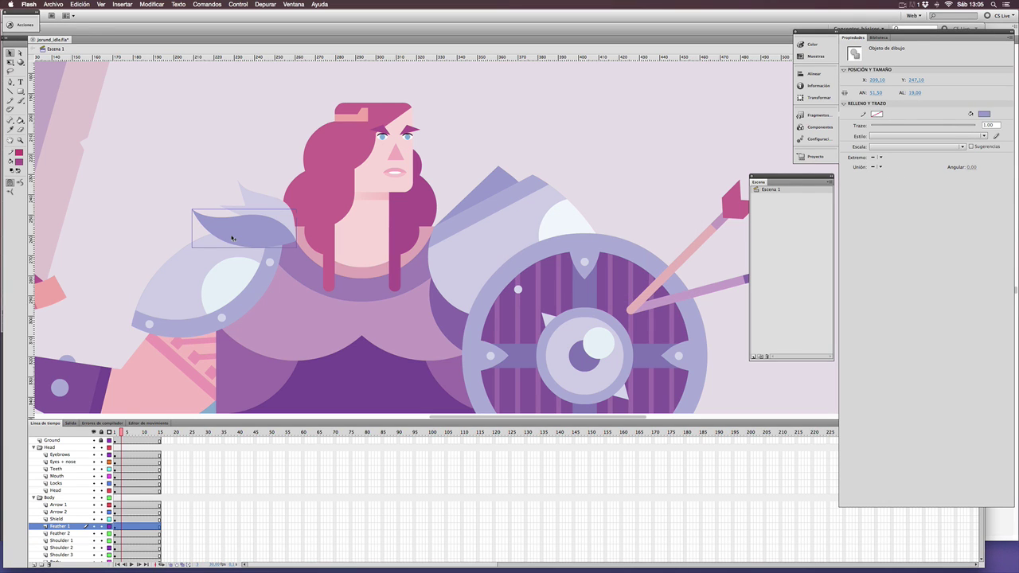
key("F8")
key("Escape")
left_click(223, 237)
key("F8")
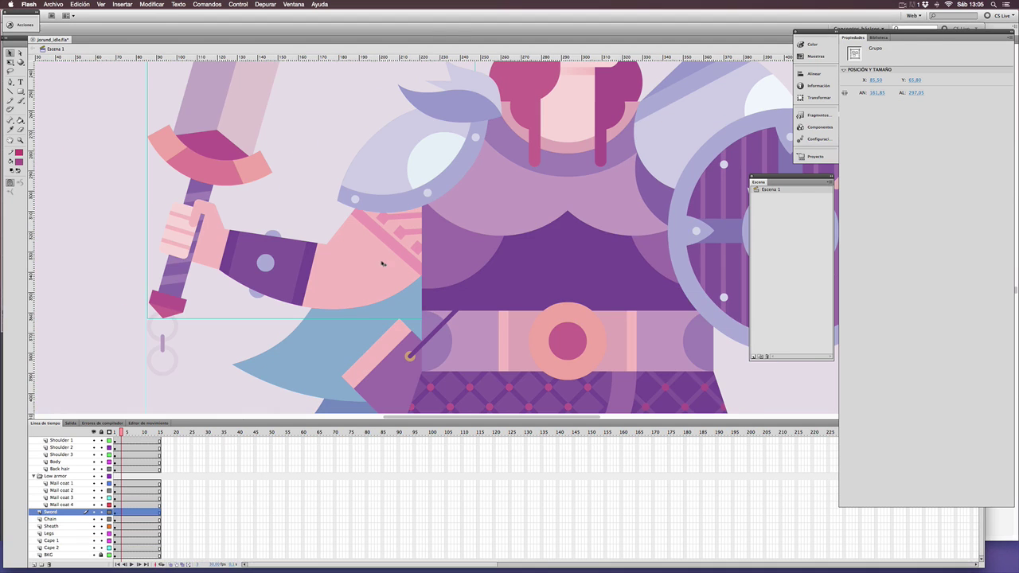
Convert the sword with its arm, the hanging chain and the sheath into graphic symbols named sword+arm, chain and sheath.
key("F8")
key("Escape")
key("F8")
type("chain")
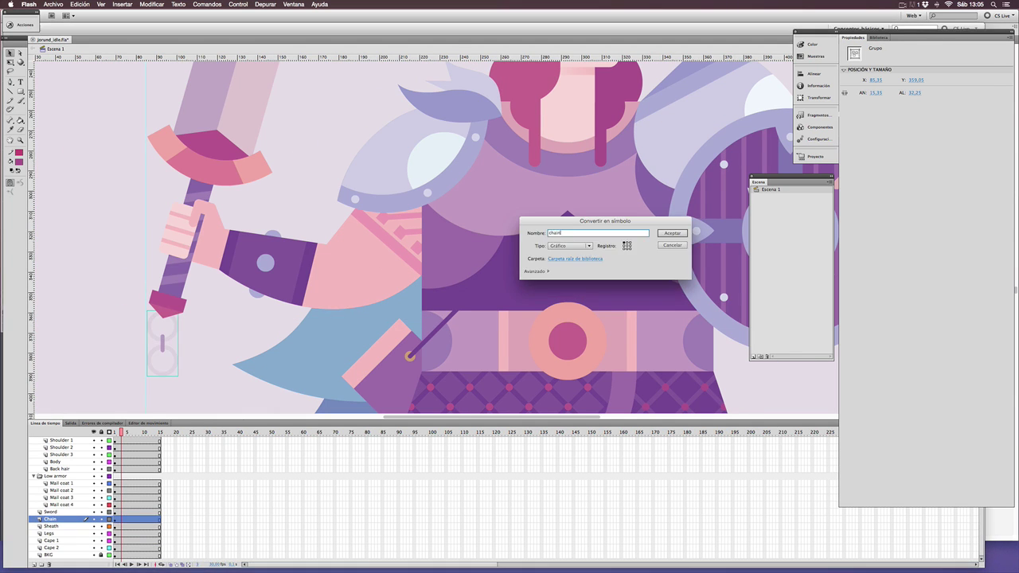
key("Return")
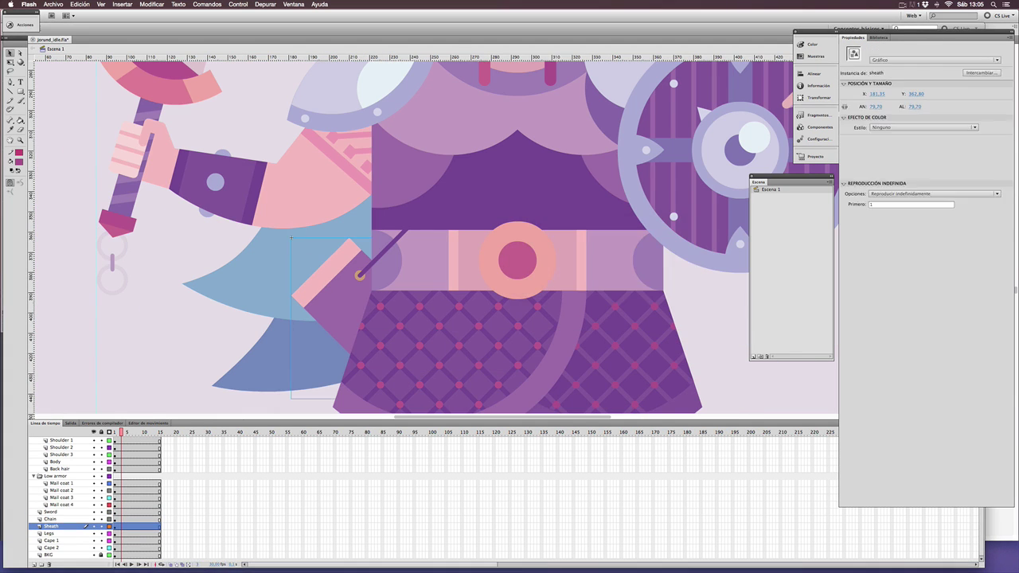
key("F8")
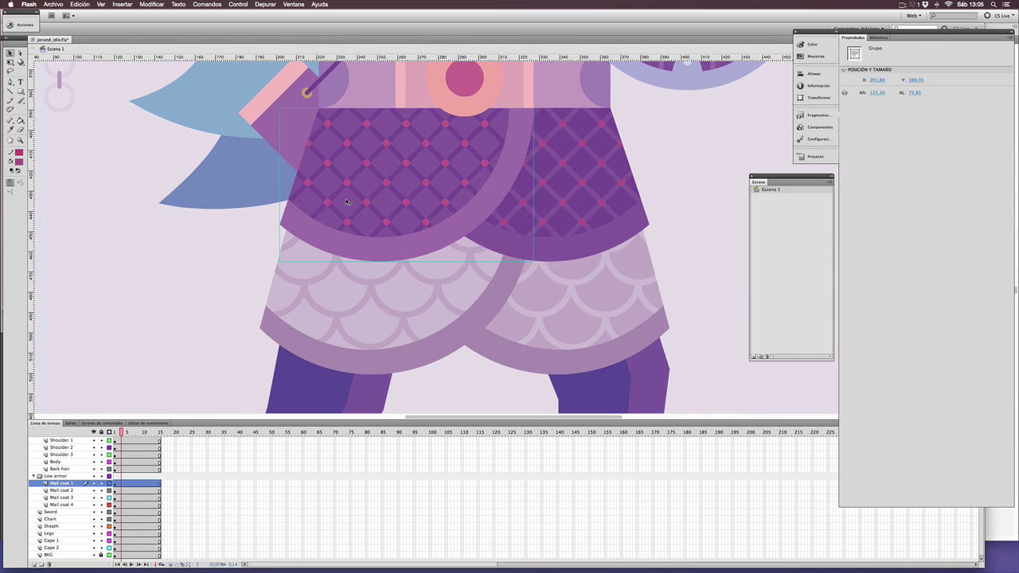
Convert the four mail coat pieces on the low armor layers into separate graphic symbols numbered from mail_coat1 to mail_coat4.
key("F8")
key("Return")
left_click(573, 183)
key("F8")
key("Return")
left_click(374, 303)
key("F8")
left_click(572, 297)
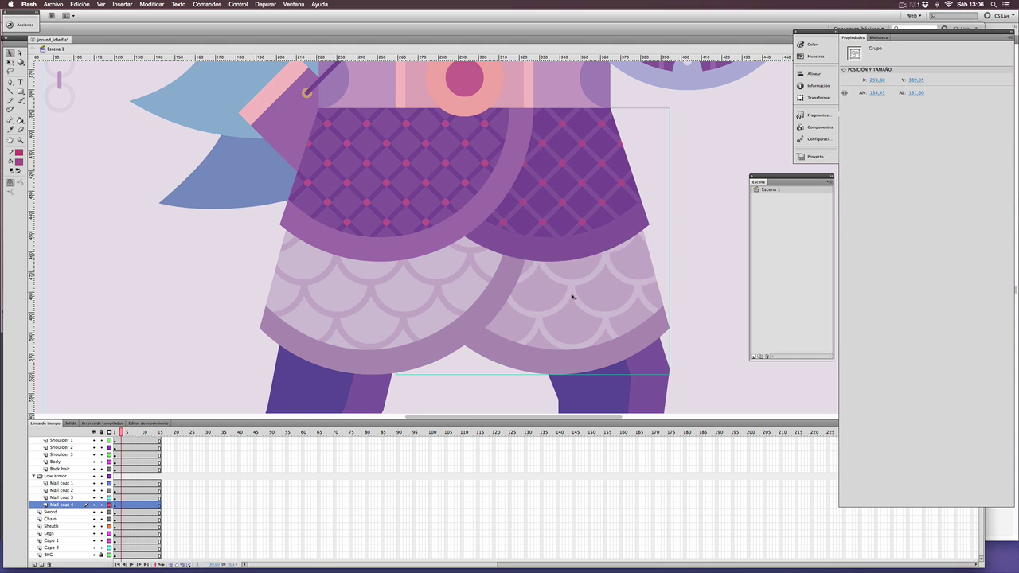
key("F8")
key("Return")
Convert the eyebrows into a graphic symbol named brows, and the teeth and mouth into their own graphic symbols.
key("F8")
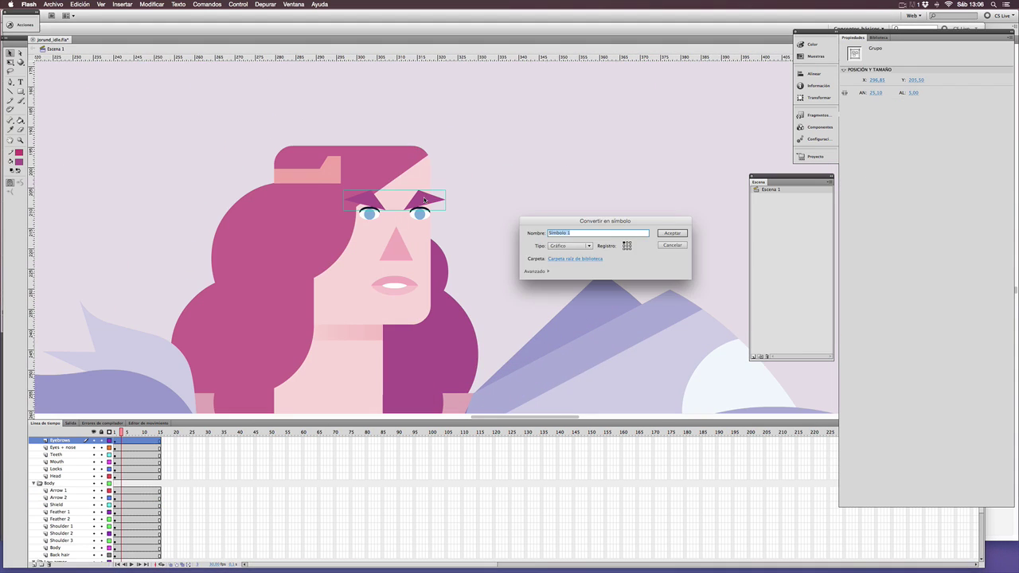
type("brows")
key("Return")
key("F8")
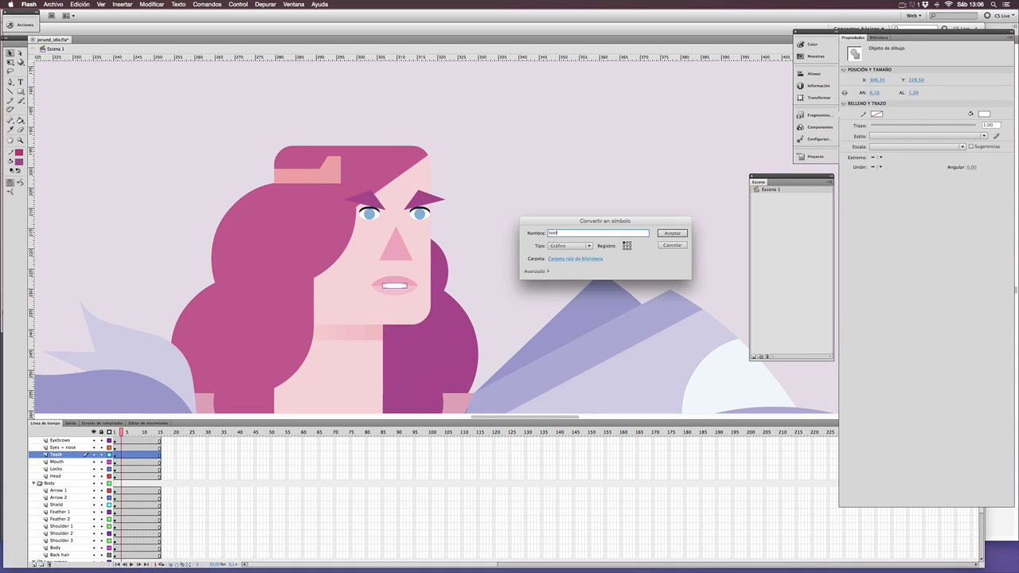
type("mou")
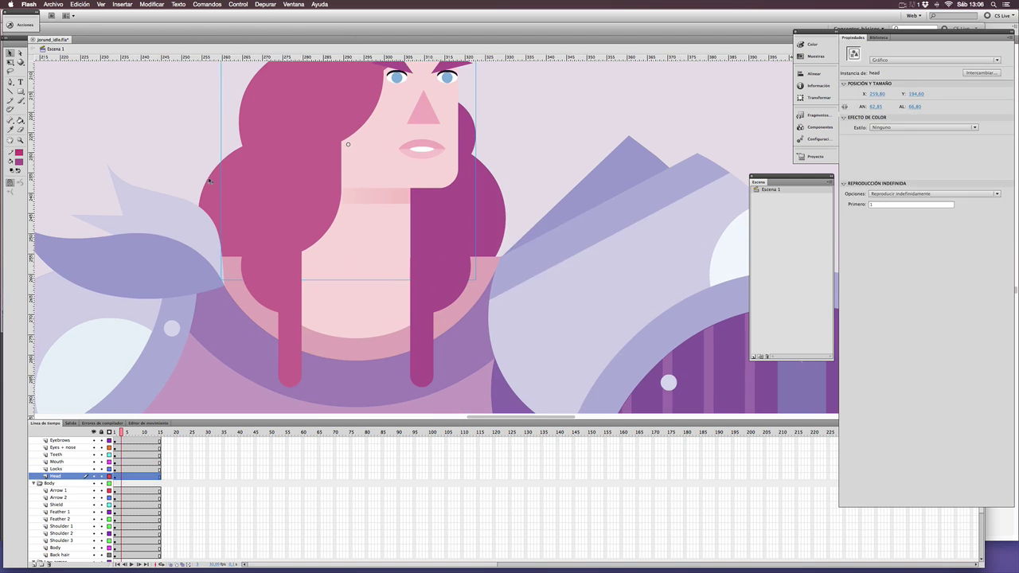
Convert the back hair into a graphic symbol named back_hair and the two front hair locks into another symbol.
key("F8")
type("back_hair")
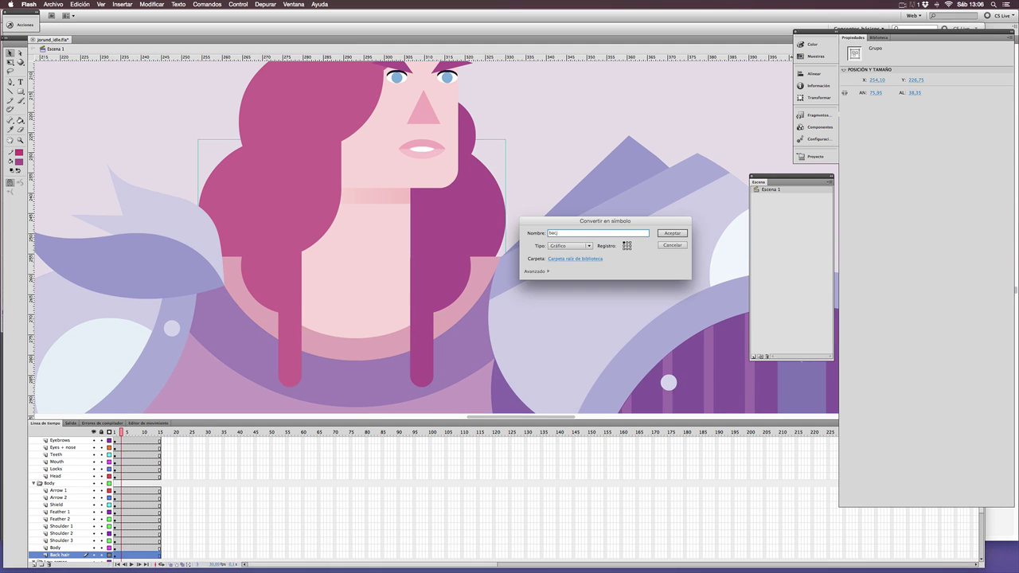
key("Return")
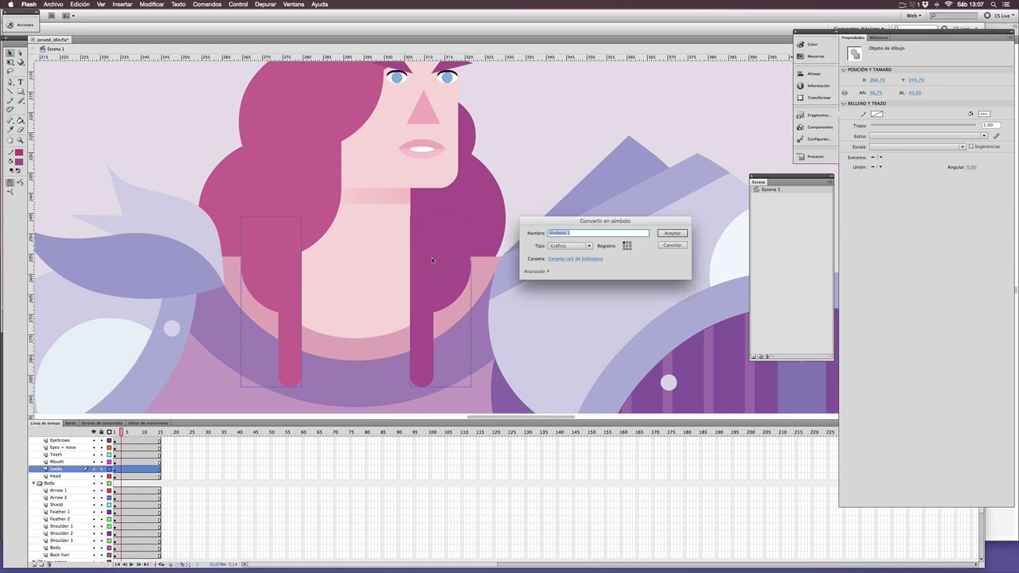
key("Return")
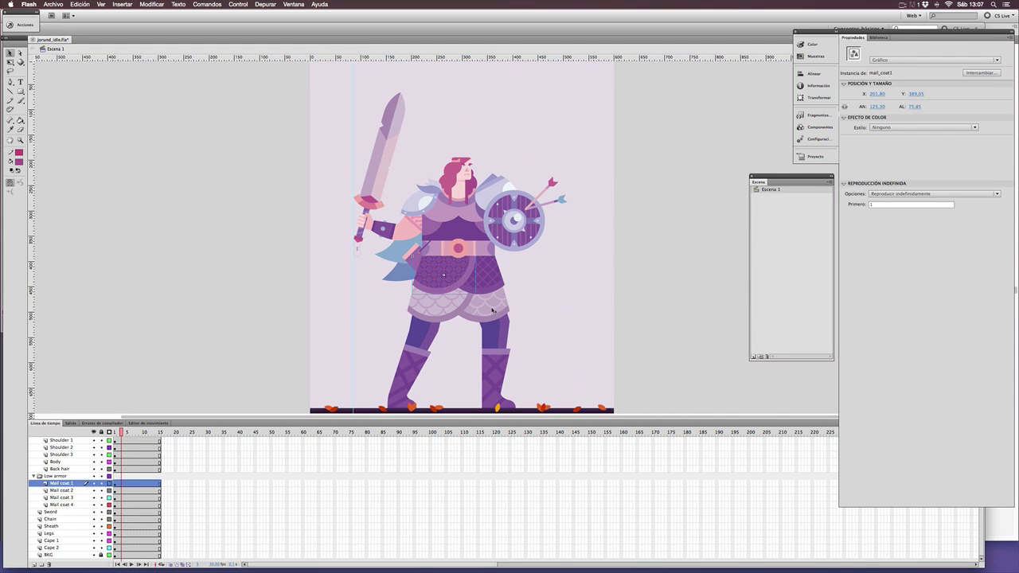
Move the transformation points of both arrows to the shaft ends where they stick into the shield.
left_click(418, 319)
left_click(417, 346)
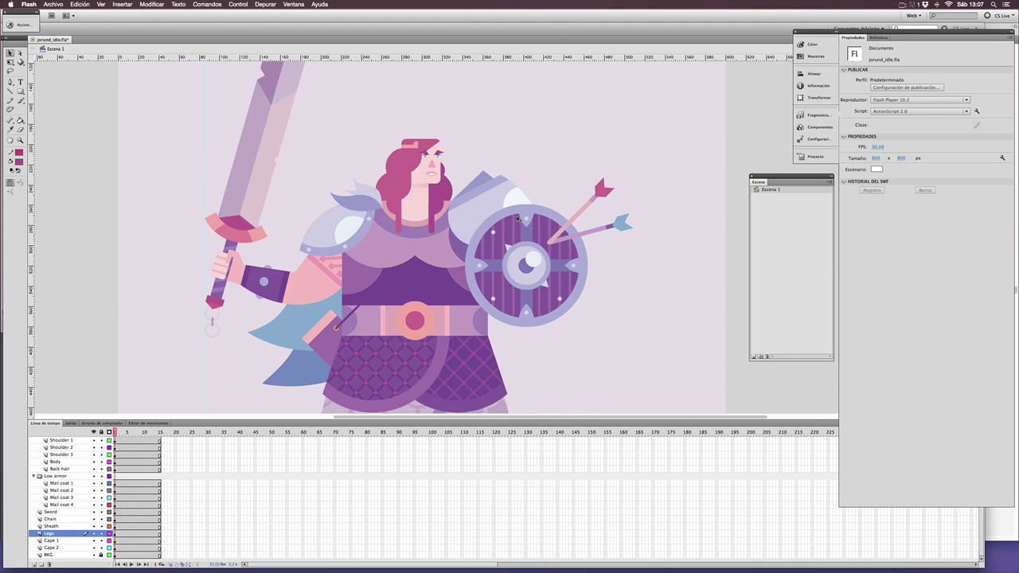
left_click(583, 213)
key("ctrl+=")
key("ctrl+=")
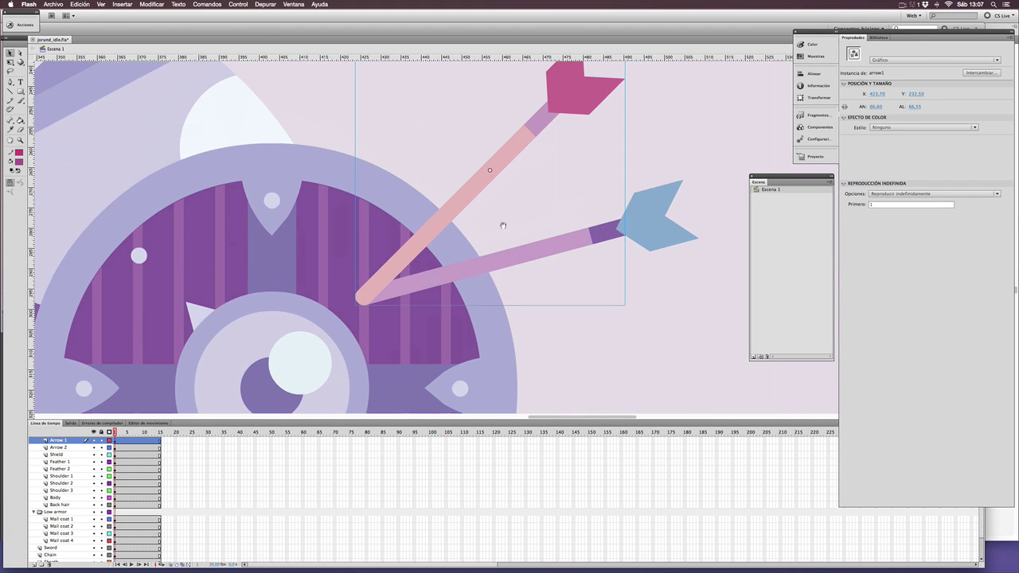
left_click_drag(501, 223, 473, 263)
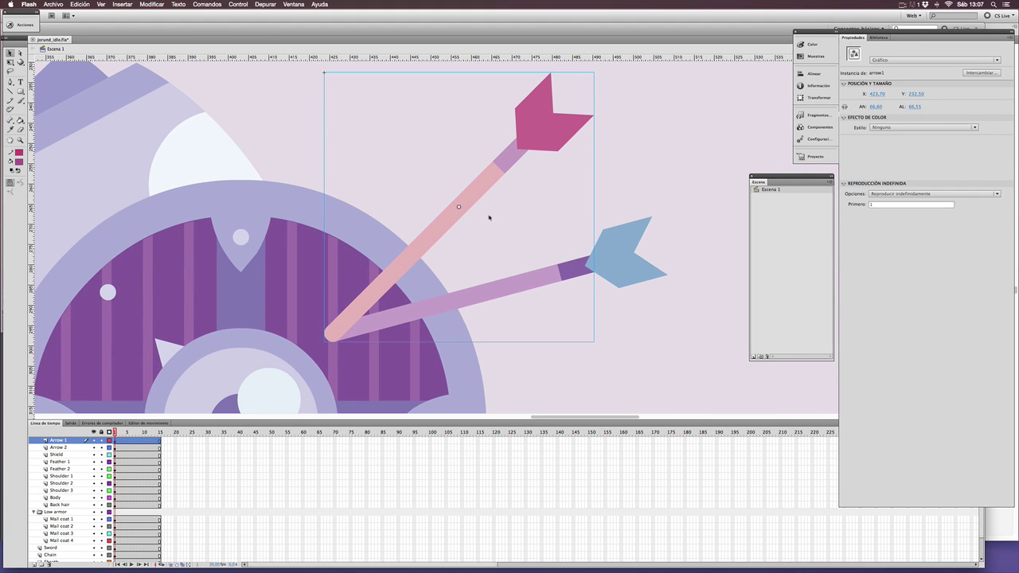
key("q")
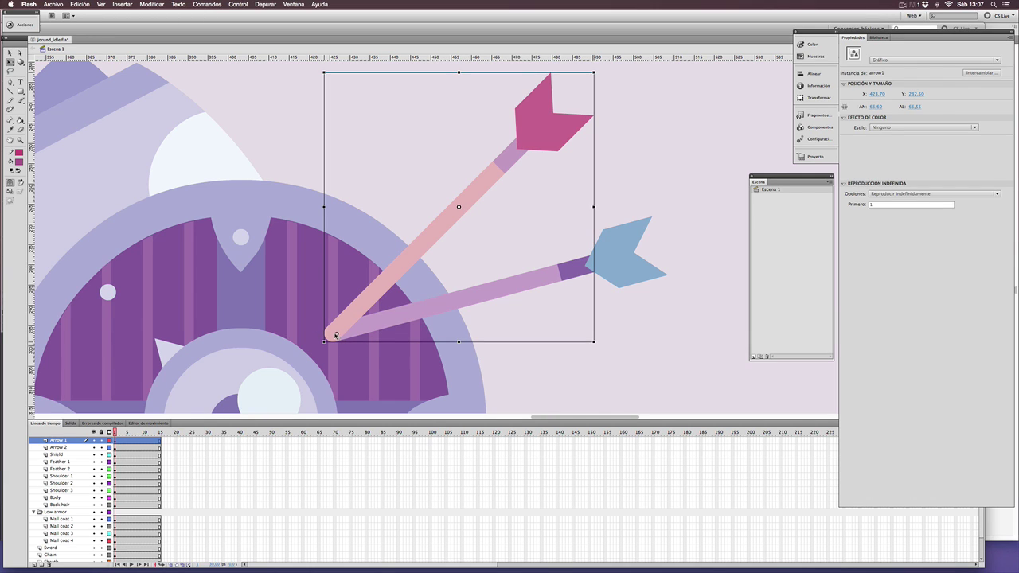
left_click(440, 310)
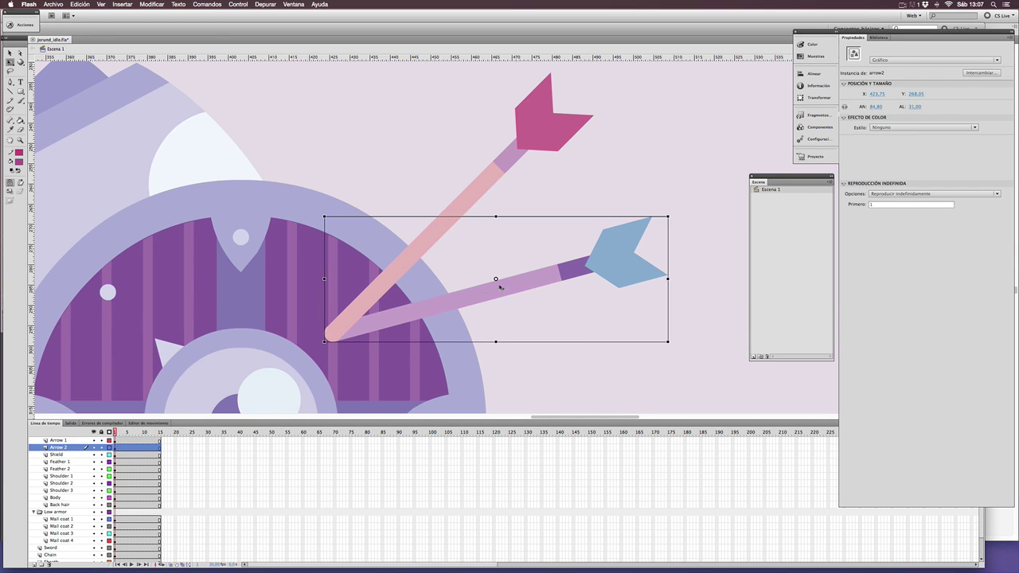
mouse_move(495, 279)
left_mouse_down()
mouse_move(335, 337)
mouse_move(496, 280)
left_mouse_up()
Move the transformation points of the two upper mail coat pieces to the middle of their top edges at the belt.
key("super+minus")
key("super+minus")
left_click_drag(578, 245, 545, 276)
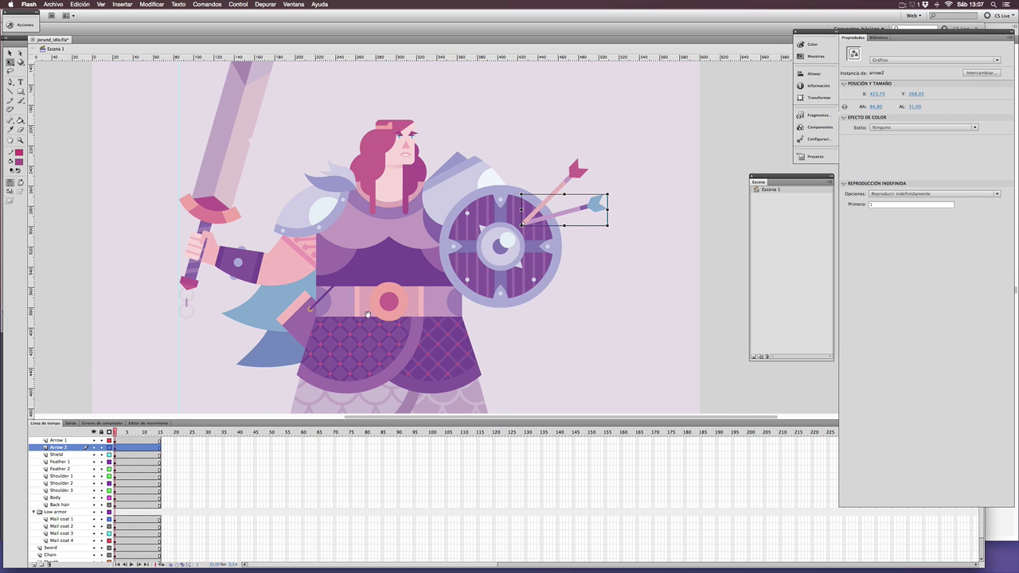
left_click_drag(367, 315, 362, 283)
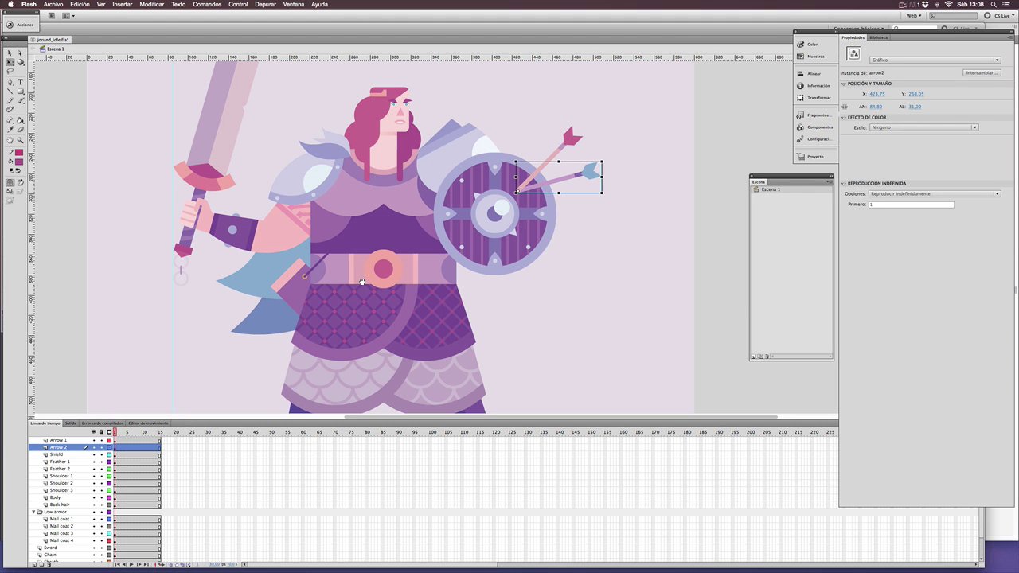
left_click_drag(362, 283, 351, 254)
left_click(349, 283)
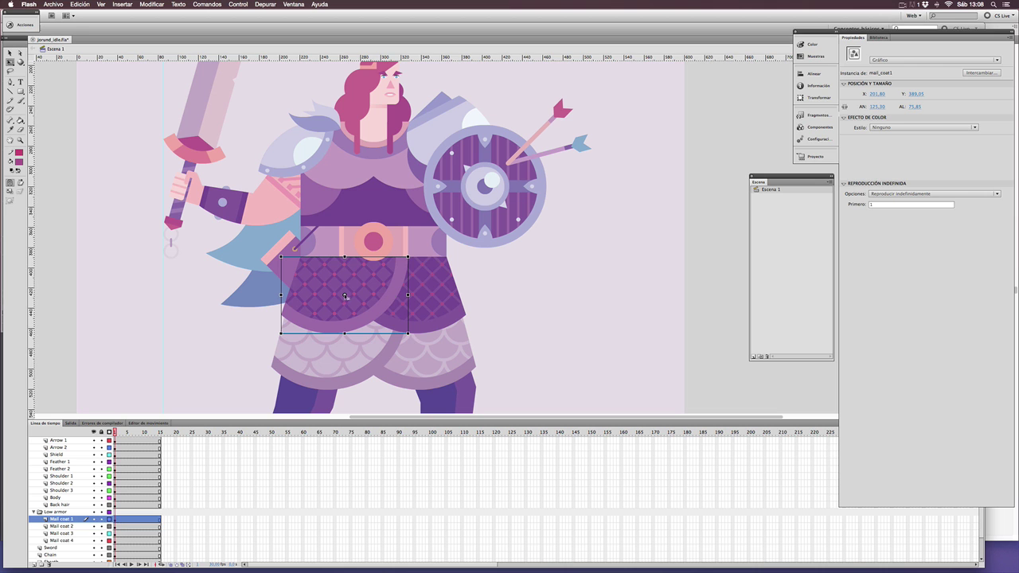
left_click_drag(344, 295, 344, 257)
left_click(405, 298)
left_click_drag(404, 295, 404, 257)
Move the transformation points of the two lower, scale-patterned mail coat pieces up to their top edges at the belt.
left_click(339, 349)
left_click_drag(339, 324, 339, 258)
left_click(410, 349)
left_click_drag(409, 324, 408, 257)
Move the chain's transformation point to its upper end, where it hangs from the sword pommel.
left_click_drag(156, 250, 171, 335)
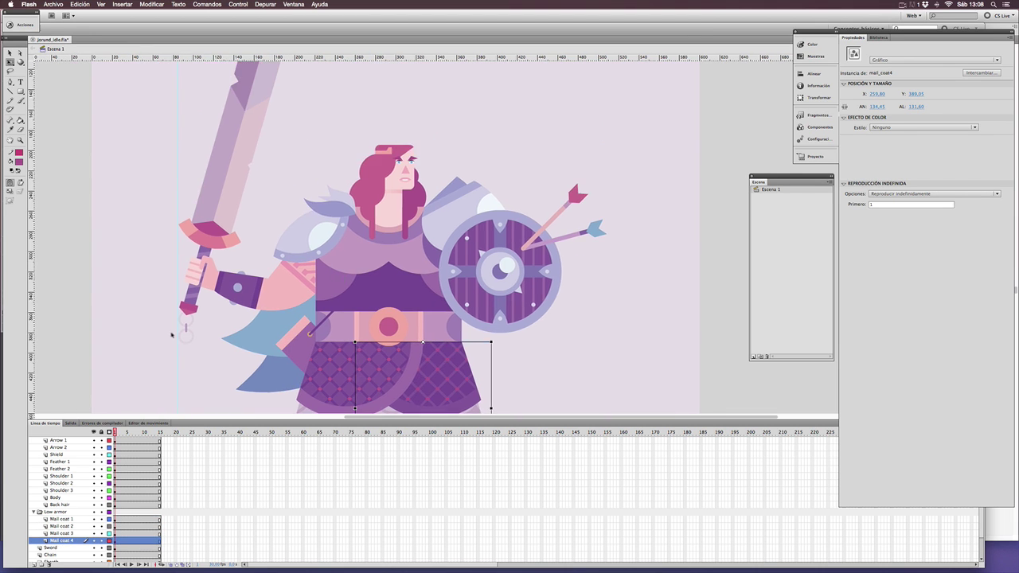
left_click(186, 330)
key("super+equal")
key("super+equal")
left_click_drag(464, 311, 464, 246)
Move the transformation point of the sword+arm symbol to the warrior's shoulder joint beneath the armour.
key("super+minus")
left_click(334, 342)
left_click_drag(315, 84, 461, 236)
Try rotating the sword arm about its shoulder point, undoing each test rotation.
left_click_drag(145, 392, 159, 412)
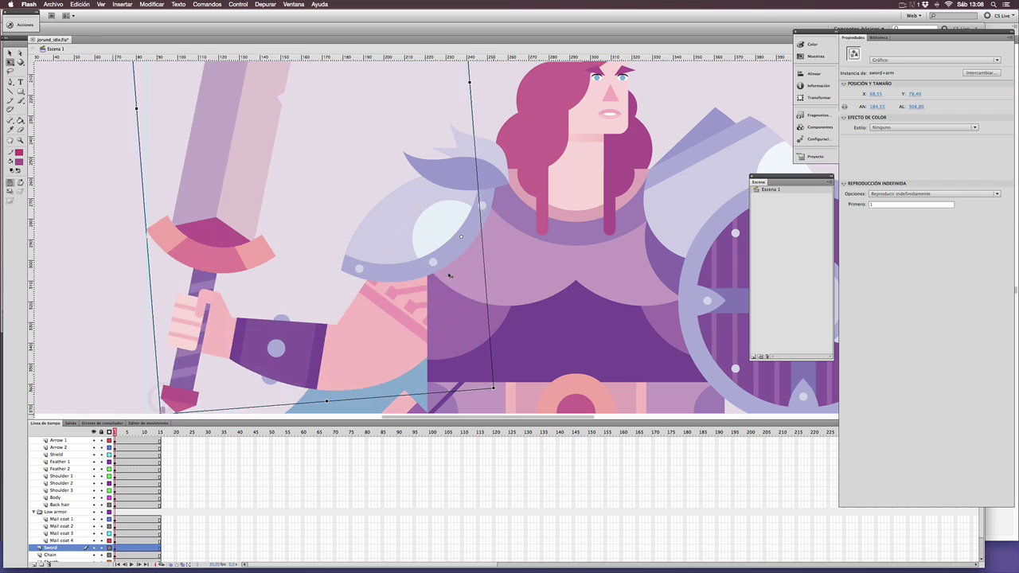
key("super+minus")
key("super+minus")
key("super+z")
left_click_drag(428, 113, 404, 113)
key("super+z")
Move the feather1 symbol's transformation point to the feather's inner end beside the neck.
key("super+equal")
key("super+equal")
left_click_drag(451, 261, 449, 250)
left_click(276, 224)
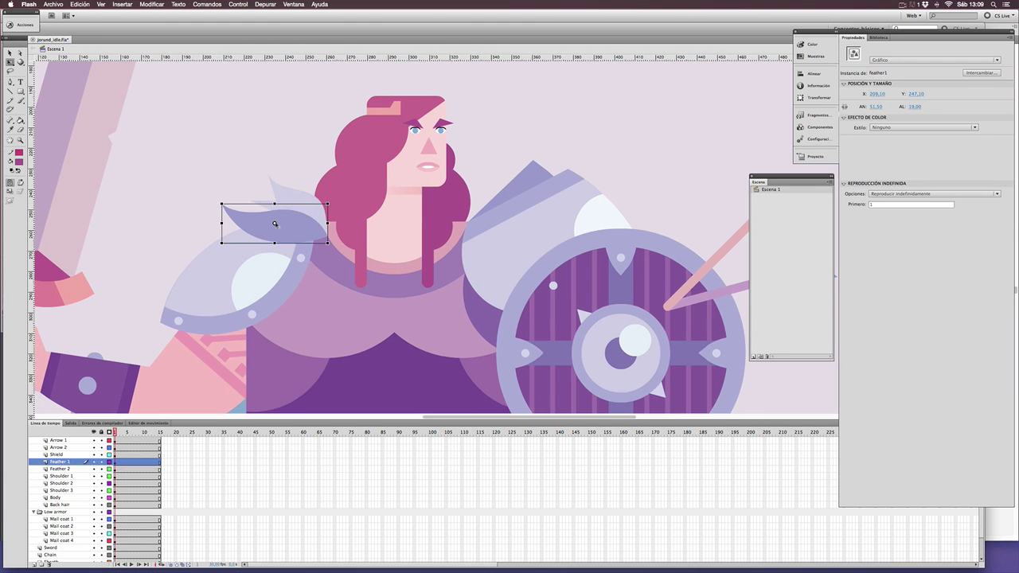
left_click_drag(274, 224, 326, 237)
left_click(291, 192)
key("super+minus")
key("super+z")
Place the transformation point of the rear shoulder plate on the shield side near its joint with the torso.
left_click_drag(586, 224, 456, 158)
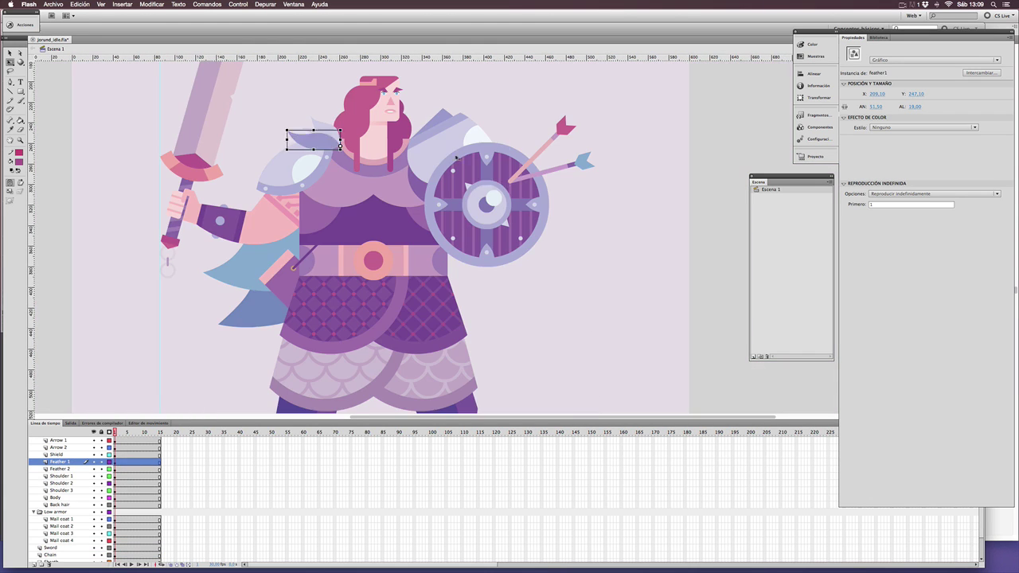
left_click(457, 158)
scroll(457, 158, "up", 2)
left_click(463, 137)
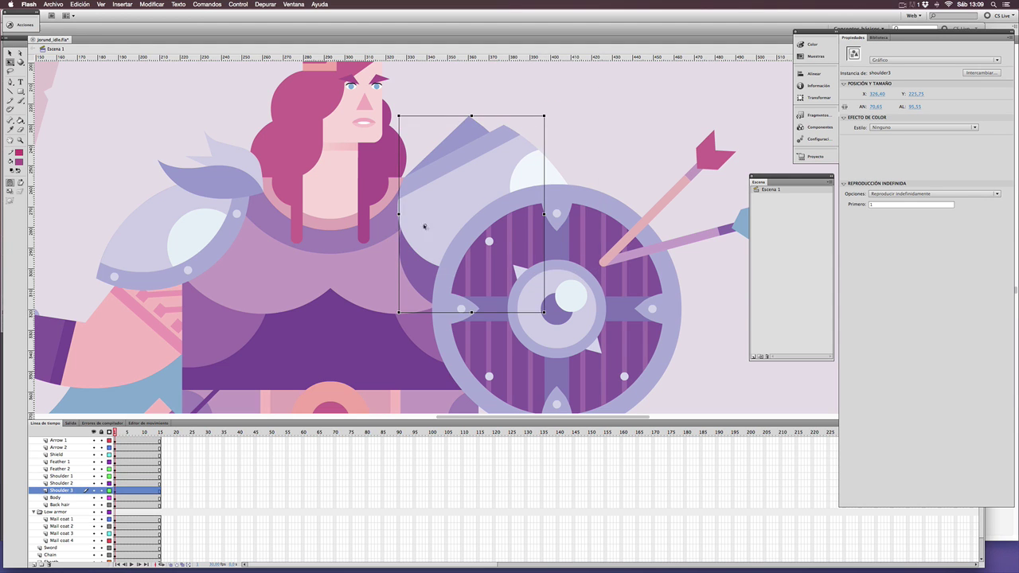
Try rotating the shield-side shoulder plates about their joint, undoing each test rotation.
left_click(504, 152, "shift")
left_click_drag(605, 111, 616, 140)
key("super+z")
left_click(430, 225)
left_click_drag(548, 112, 532, 100)
key("super+z")
Copy the frame 1 keyframes of all layers from Ground to Cape 2 to frame 8.
key("super+minus")
scroll(420, 216, "down", 3)
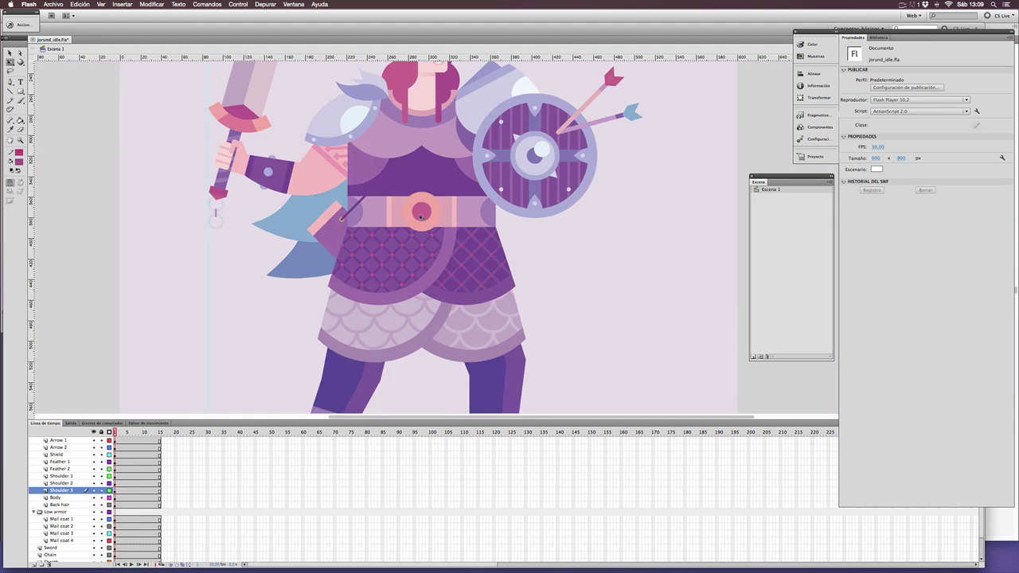
scroll(421, 216, "down", 2)
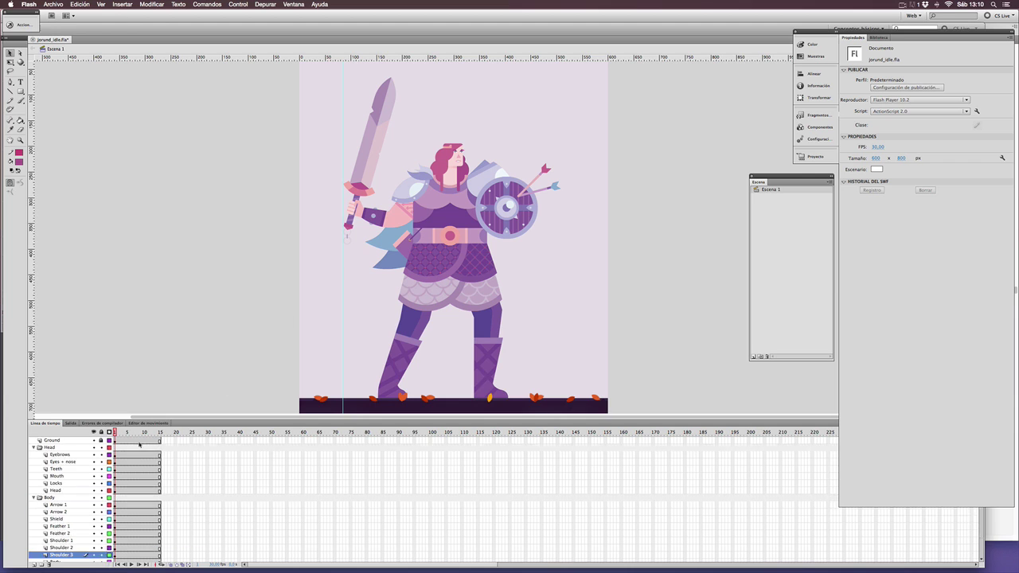
left_click_drag(147, 420, 143, 293)
left_click(115, 524)
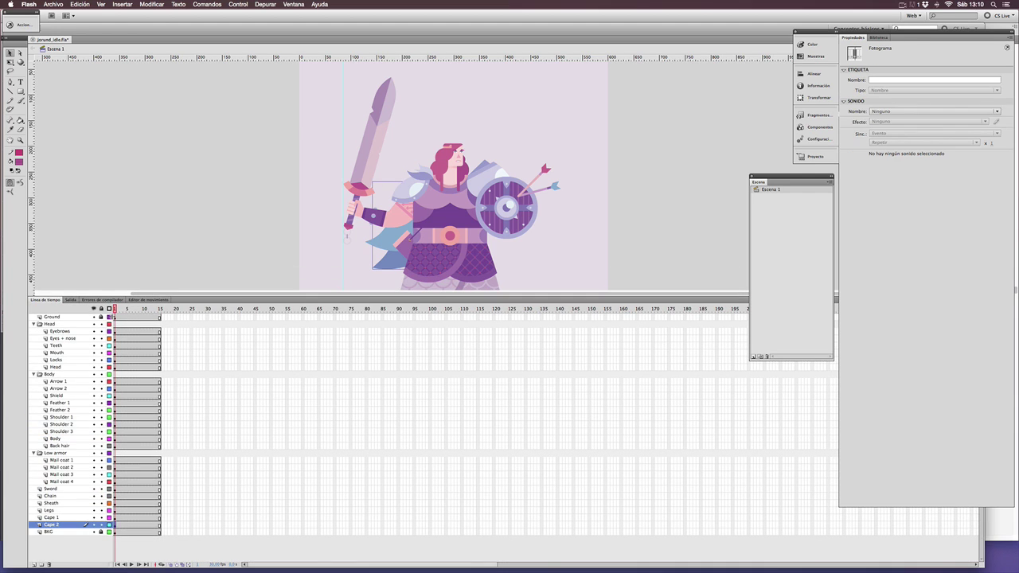
left_click(114, 317, "shift")
left_click_drag(117, 318, 137, 317)
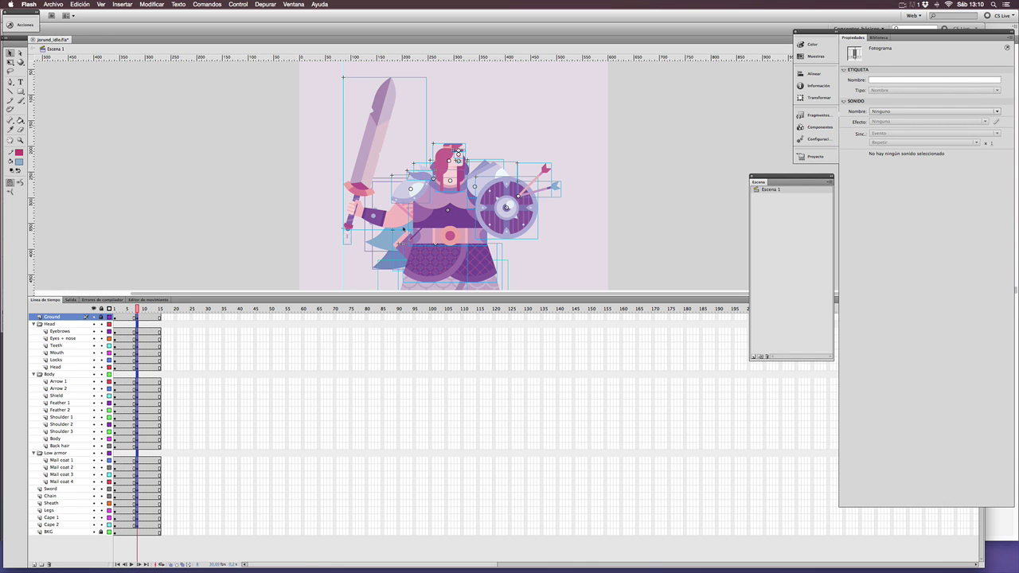
left_click(650, 185)
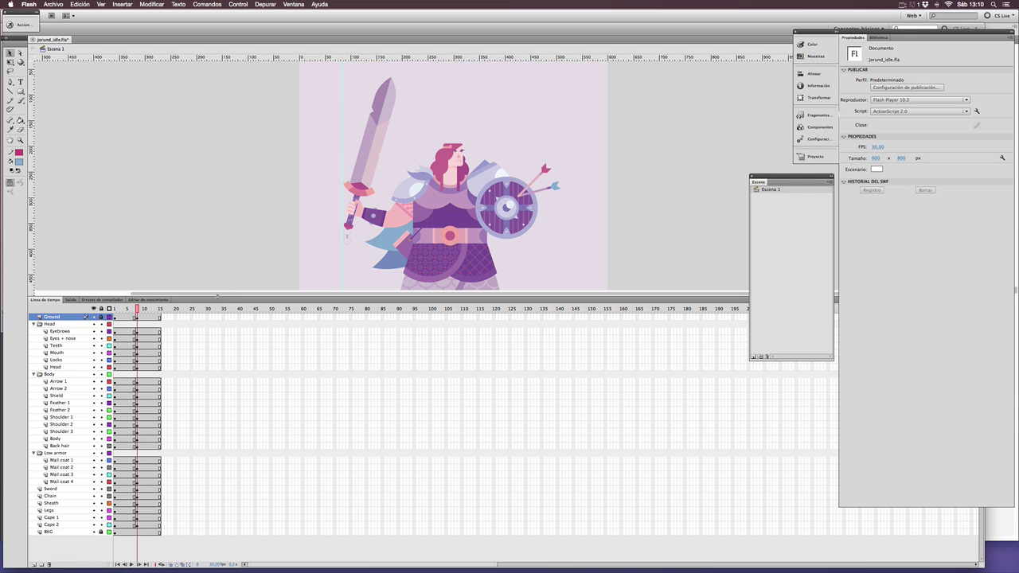
Lock the Legs layer and shift all the warrior's other parts slightly down on the frame 8 keyframes.
left_click_drag(217, 311, 218, 363)
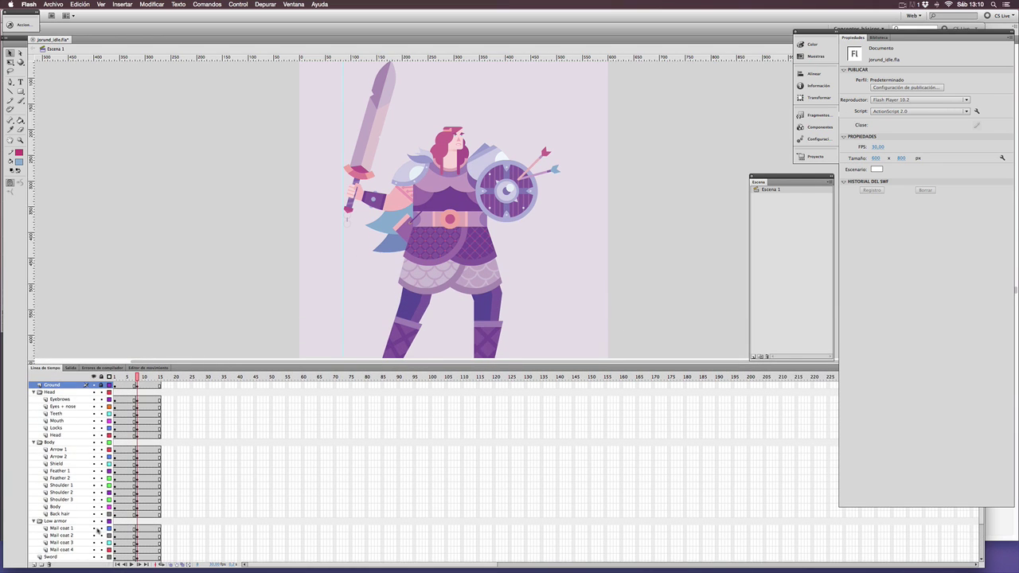
scroll(96, 529, "down", 2)
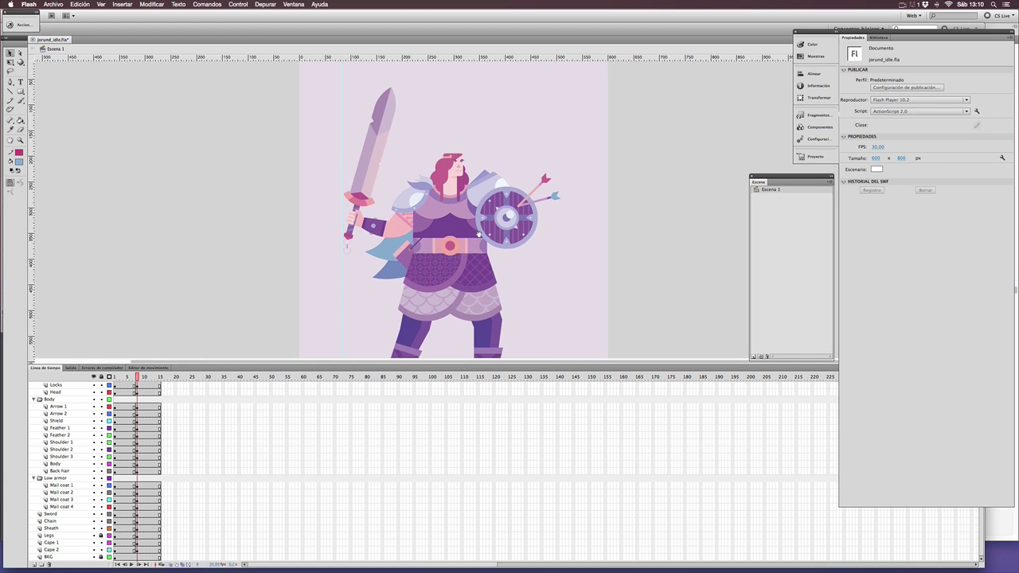
left_click_drag(324, 80, 603, 323)
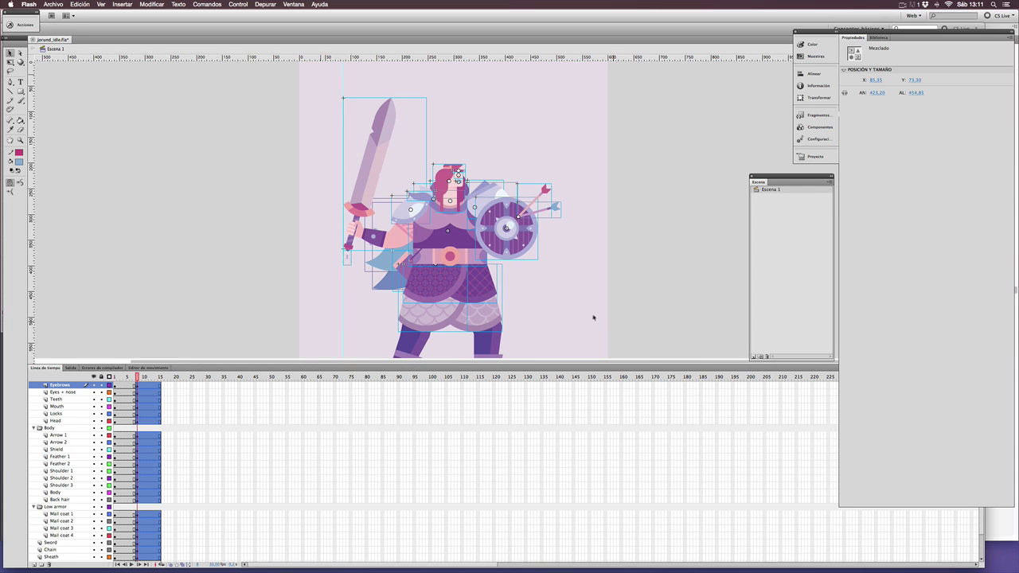
left_click(631, 280)
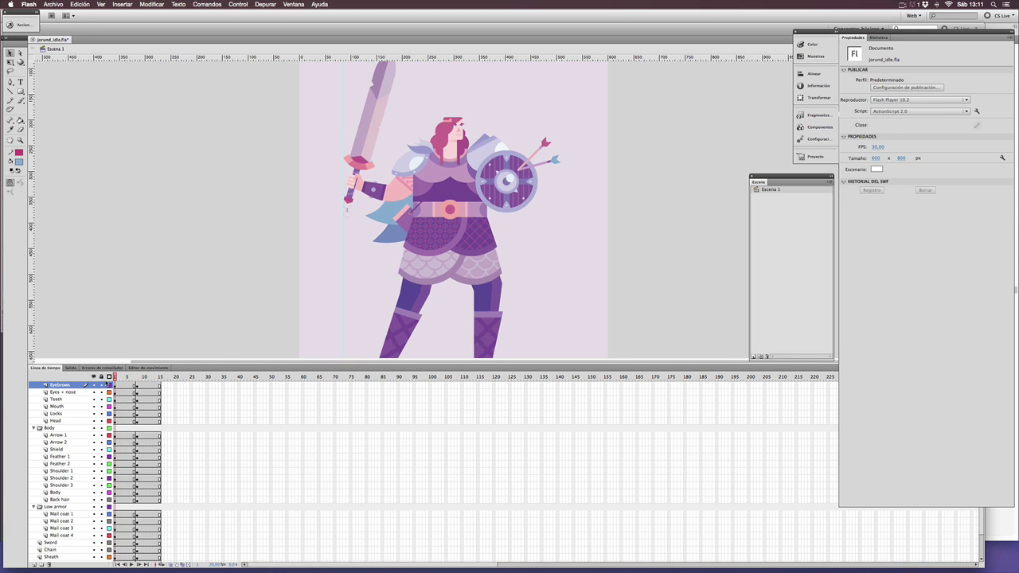
left_click_drag(147, 385, 153, 386)
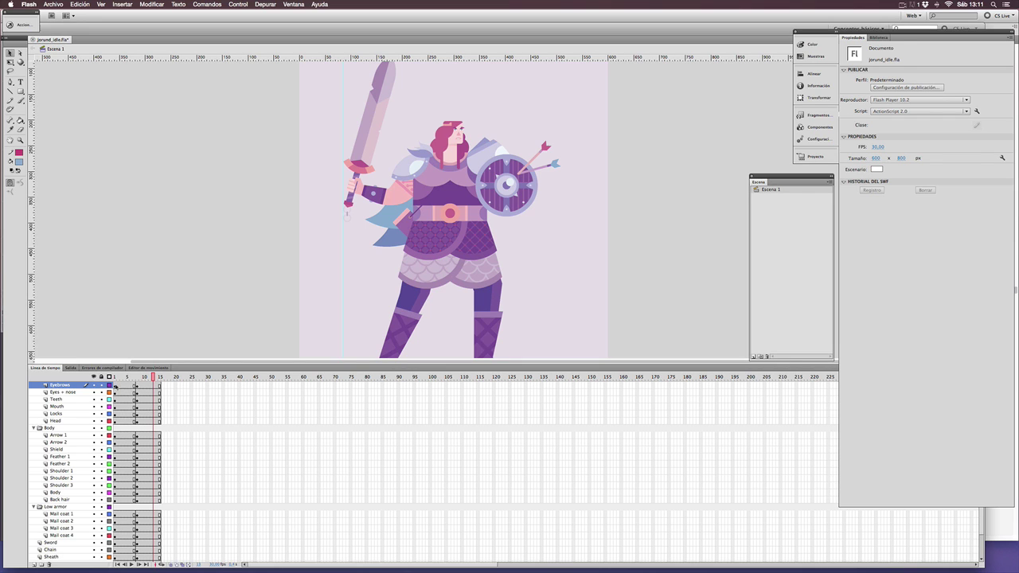
Copy the frame 1 keyframes of the layers from Eyebrows to Cape 2 to frame 15 and play back the loop.
left_click(115, 386)
scroll(116, 557, "down", 2)
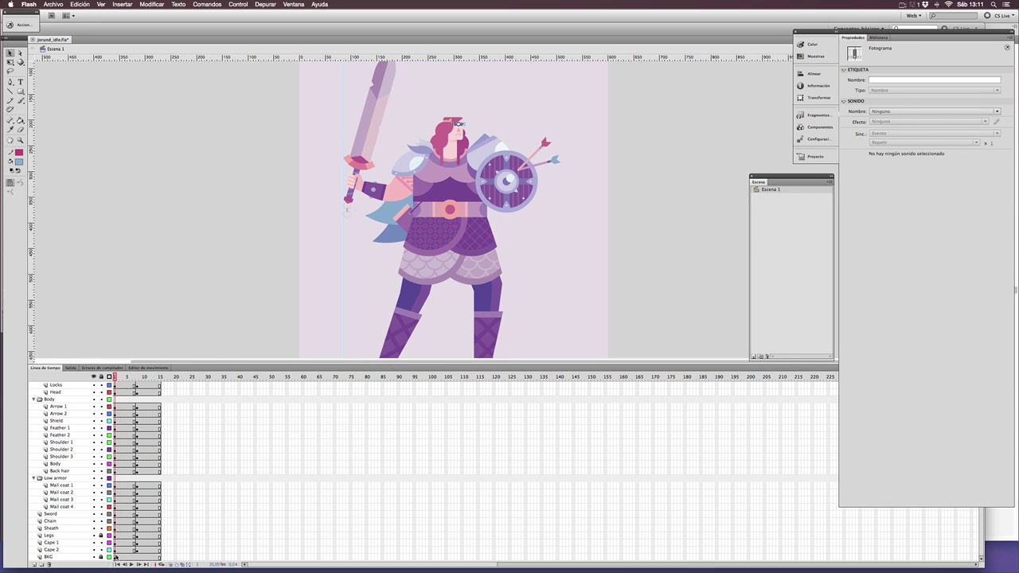
left_click(115, 549, "shift")
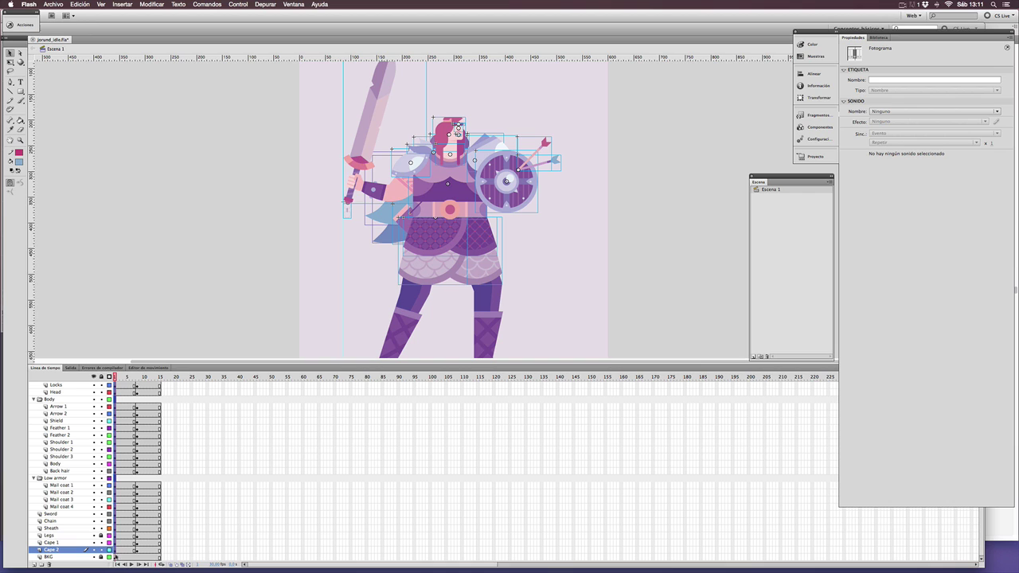
left_click_drag(116, 554, 159, 552)
left_click(116, 378)
key("Return")
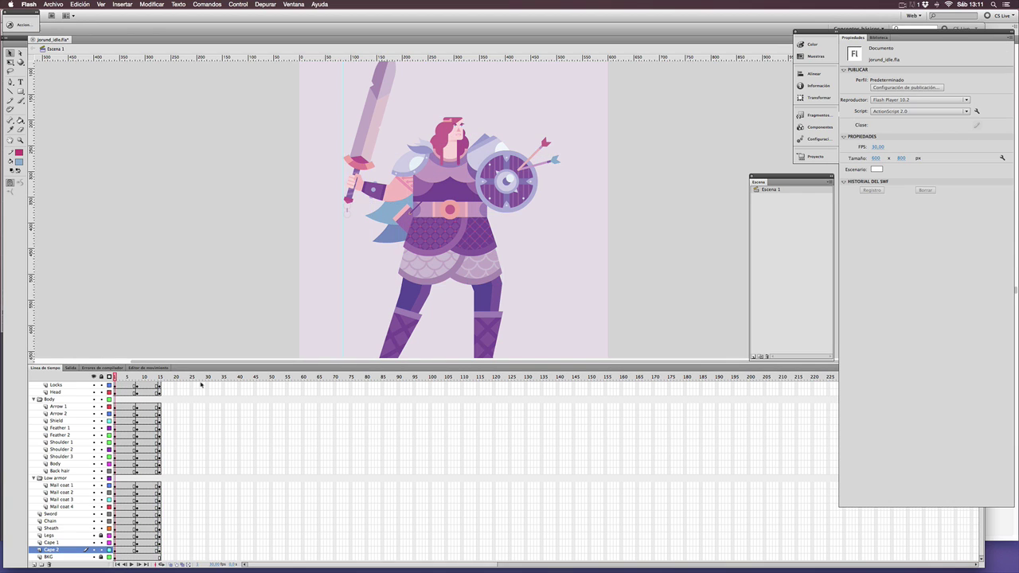
key("Return")
Create classic tweens between the keyframes at frames 1, 8 and 15 on all layers from Eyebrows to Cape 2.
left_click(125, 384)
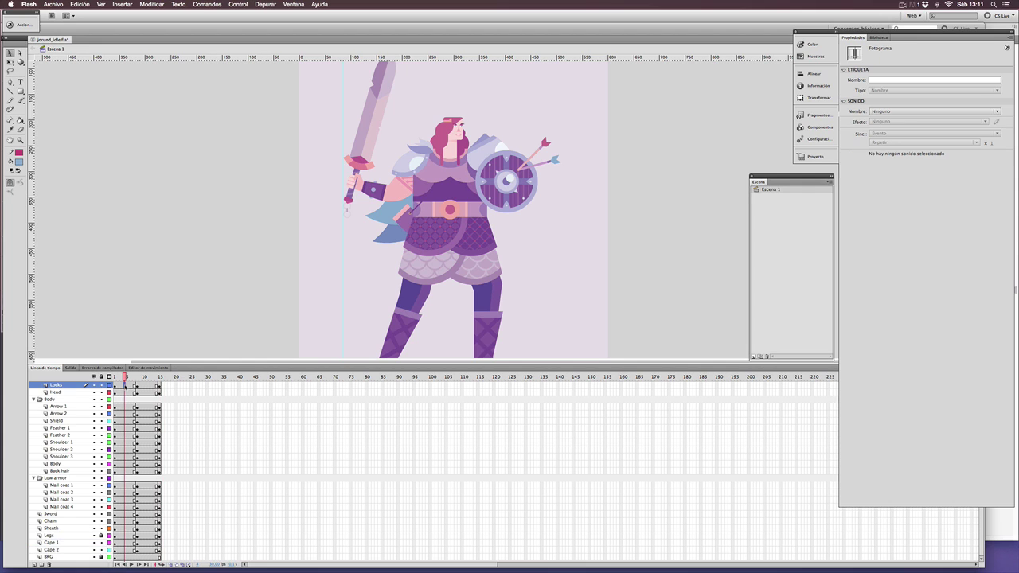
left_click(148, 549, "shift")
scroll(141, 477, "up", 2)
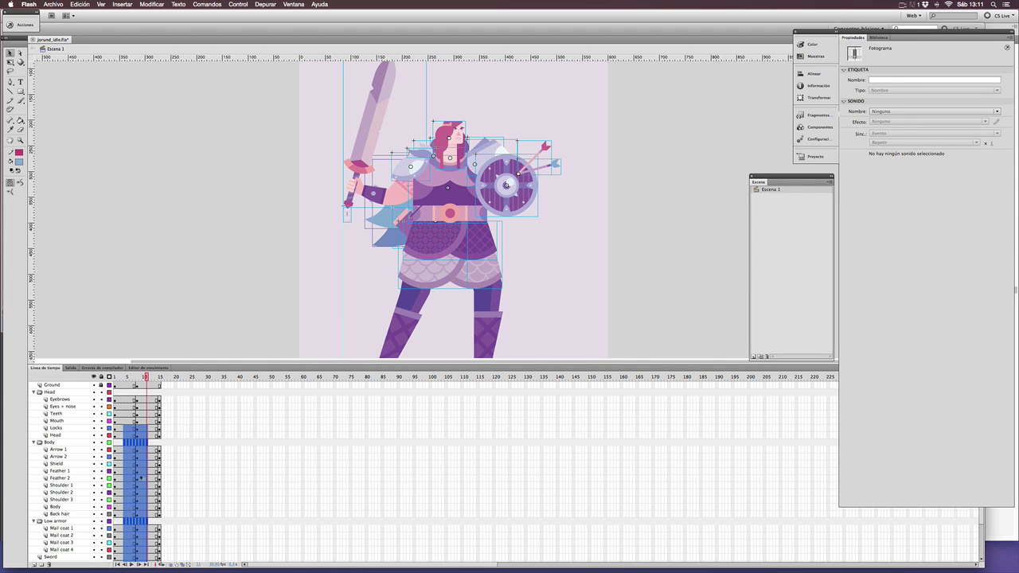
left_click(123, 402)
scroll(166, 484, "down", 2)
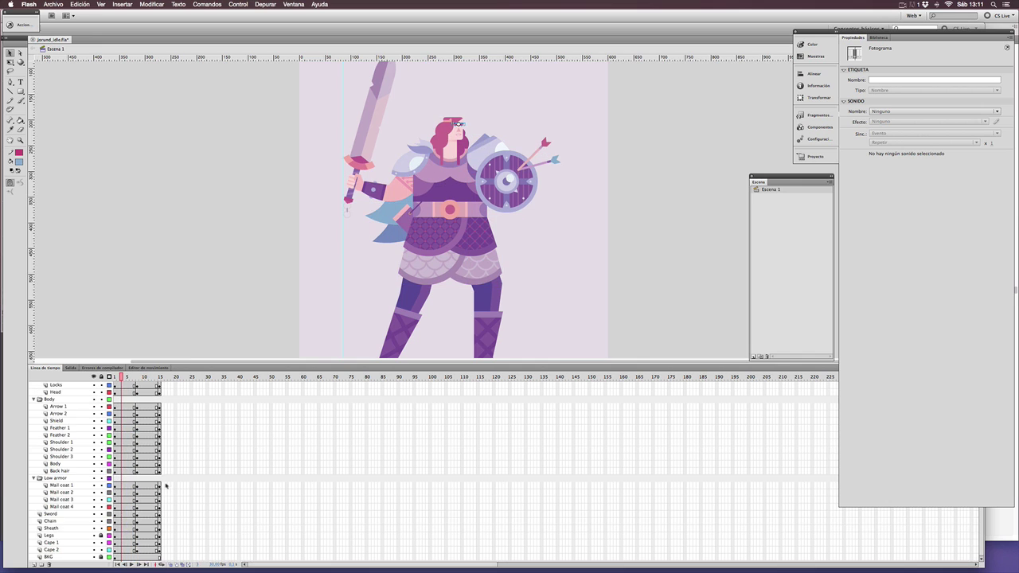
left_click(149, 550, "shift")
right_click(149, 550)
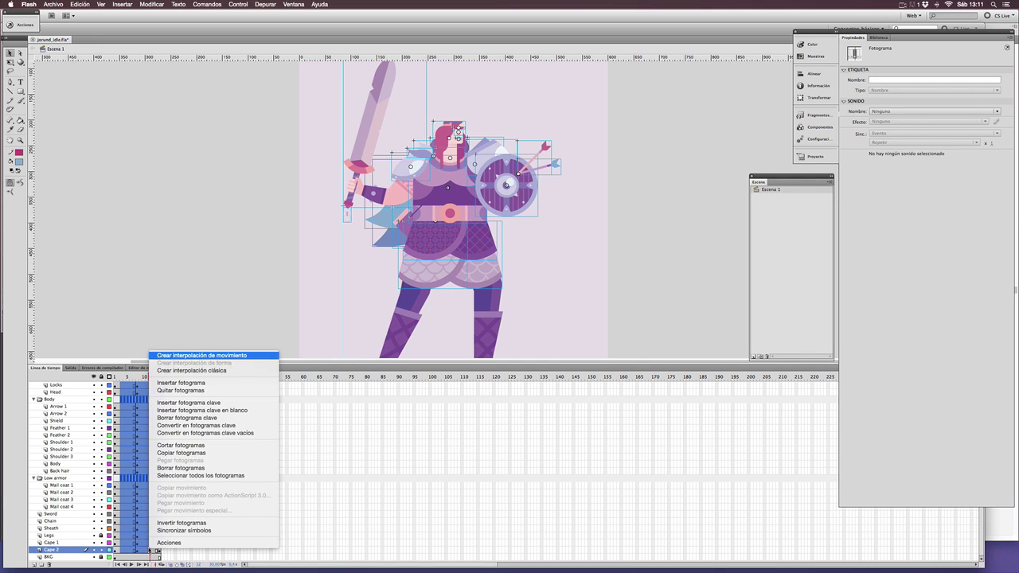
left_click(213, 370)
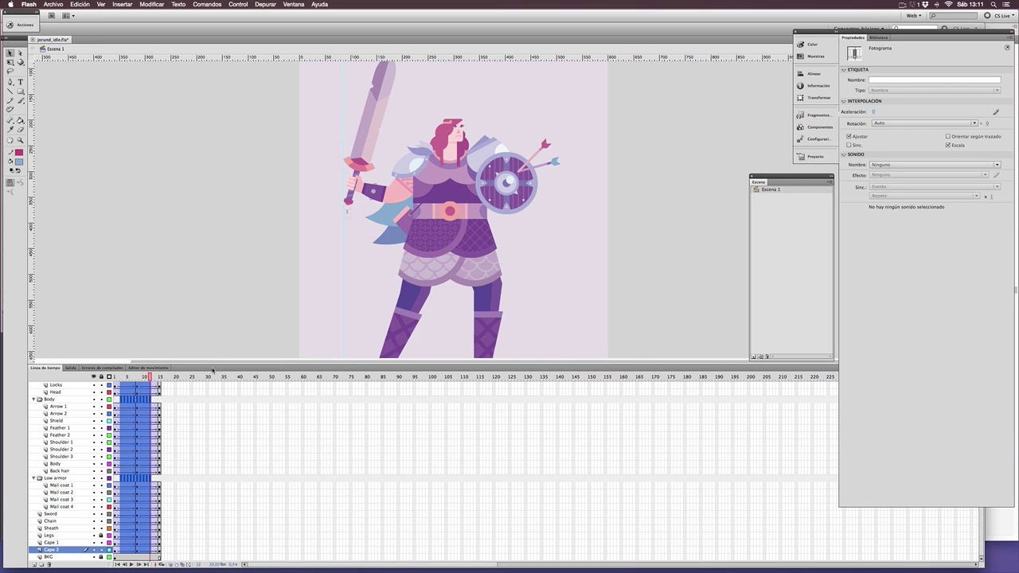
Set the easing of the first-half tweens to 80 (out) on all layers from Eyebrows to Cape 2.
scroll(141, 439, "up", 2)
left_click(128, 401)
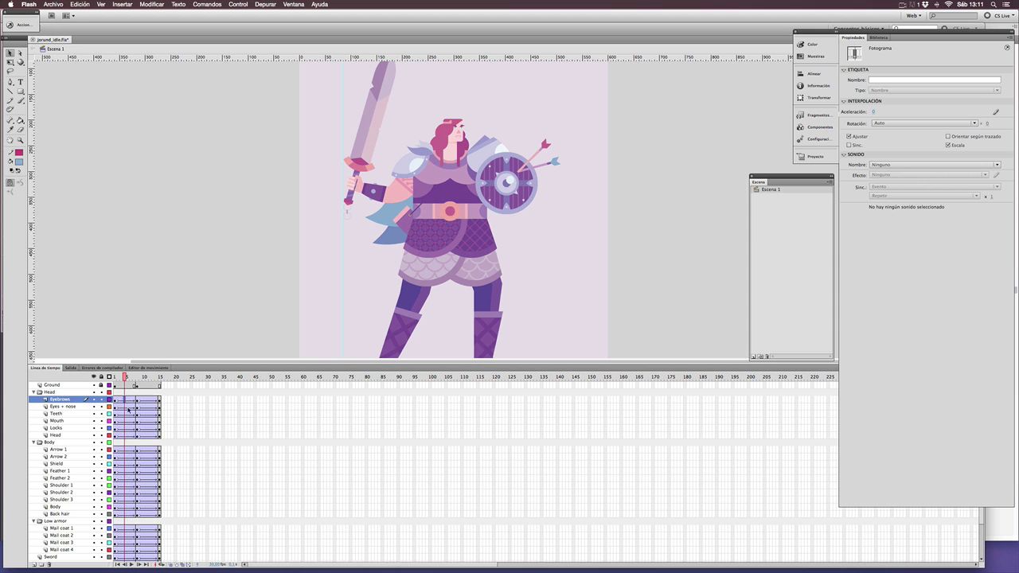
scroll(135, 491, "down", 2)
left_click(125, 550)
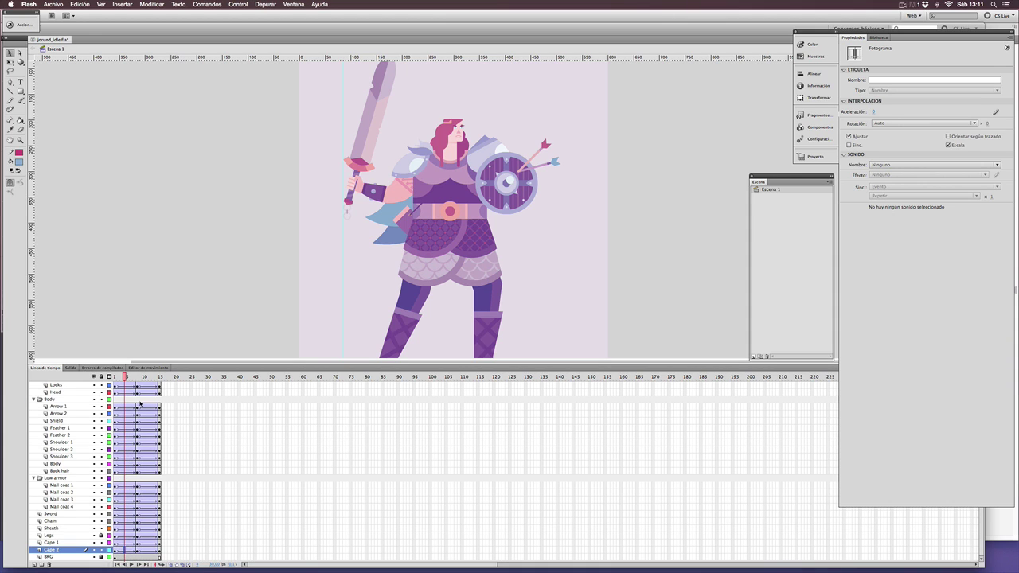
scroll(140, 405, "up", 2)
left_click(125, 400)
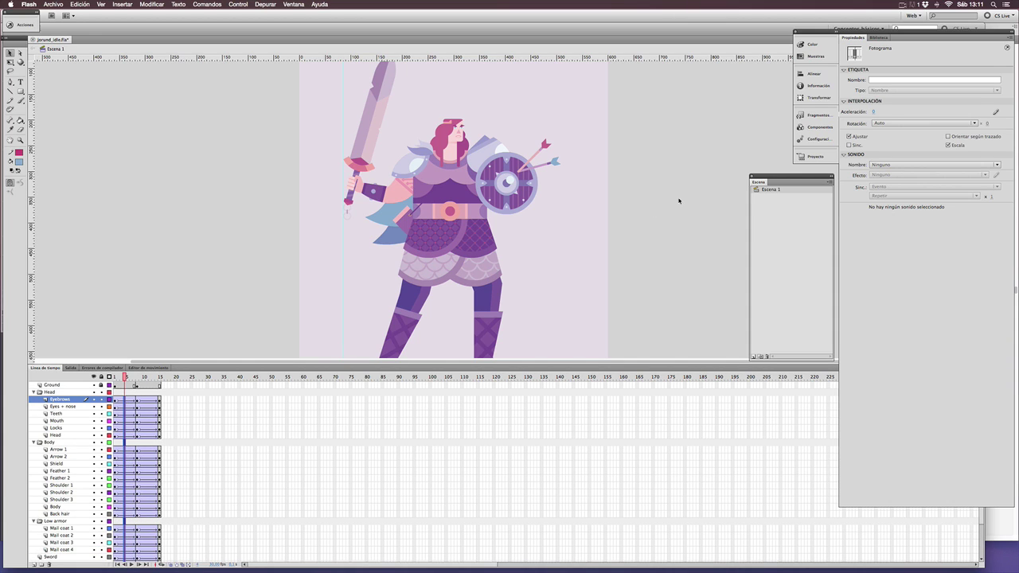
left_click(873, 112)
type("80")
key("Return")
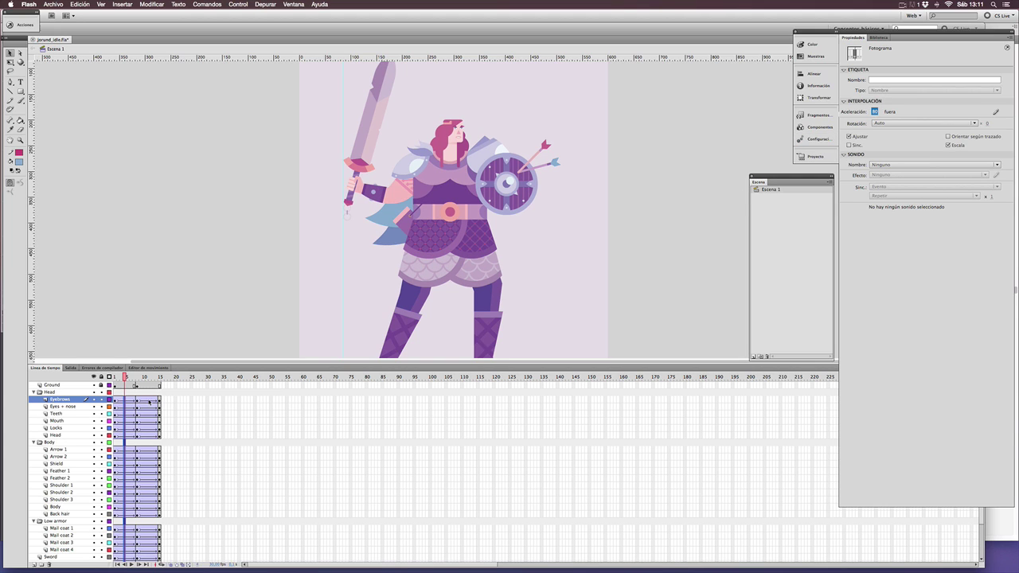
Set the easing of the second-half tweens to -80 (in) on all layers from Eyebrows to Cape 2.
left_click(147, 402)
scroll(150, 509, "down", 2)
left_click(148, 551, "shift")
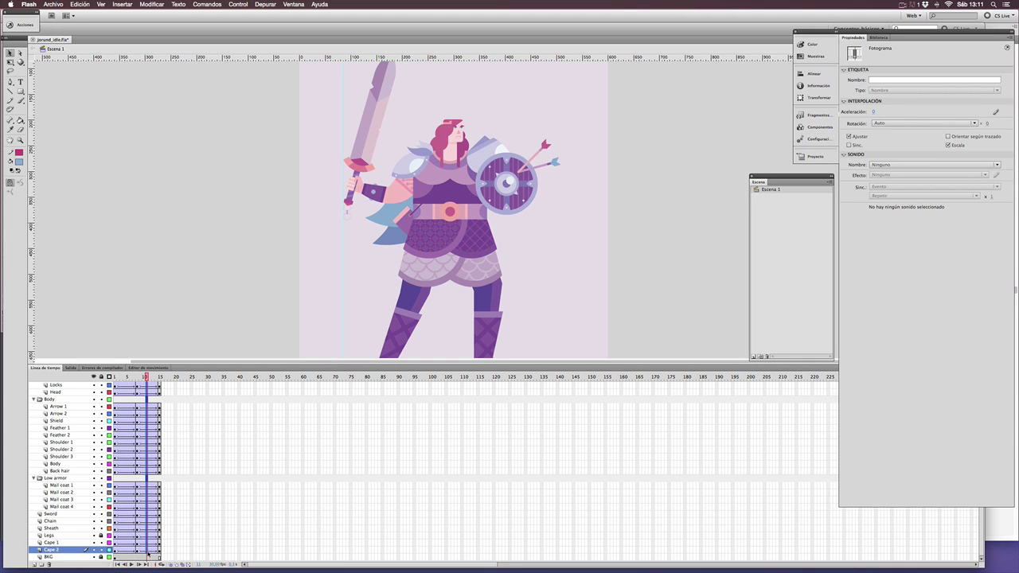
left_click(873, 111)
key("Return")
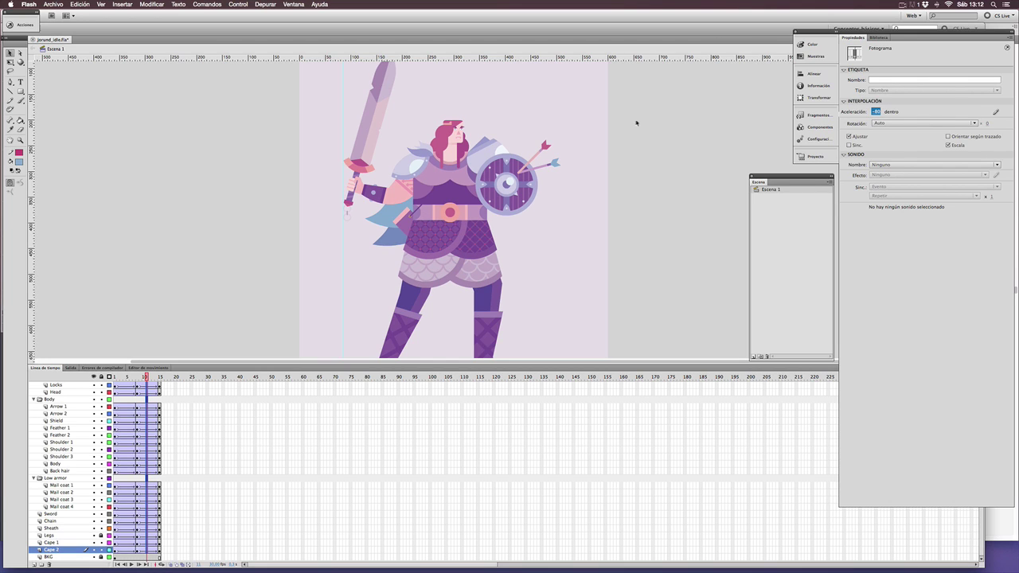
Play the eased animation in the timeline and test the movie to check the body's up-and-down movement.
left_click(636, 123)
key("Return")
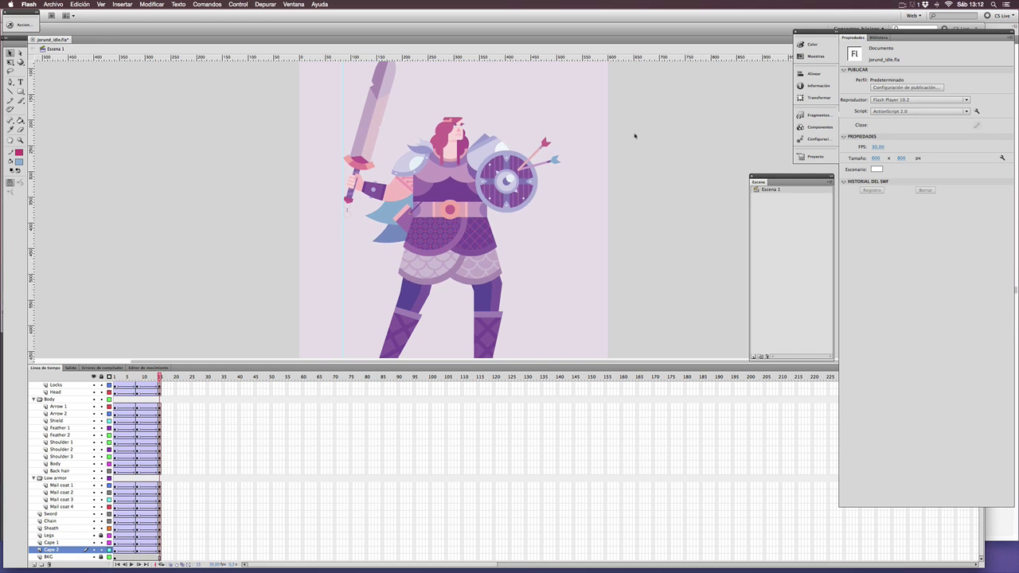
key("super+Return")
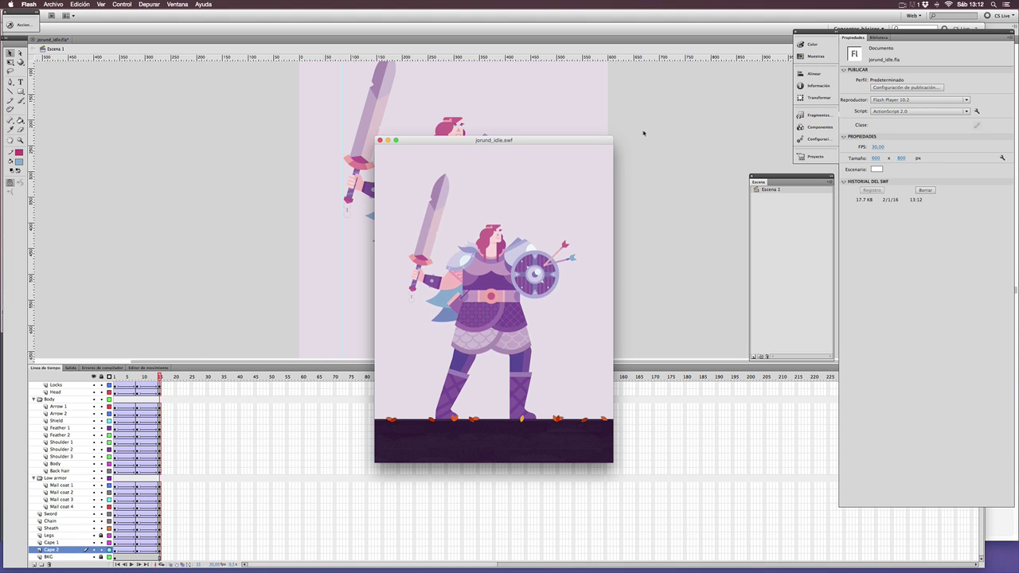
key("super+w")
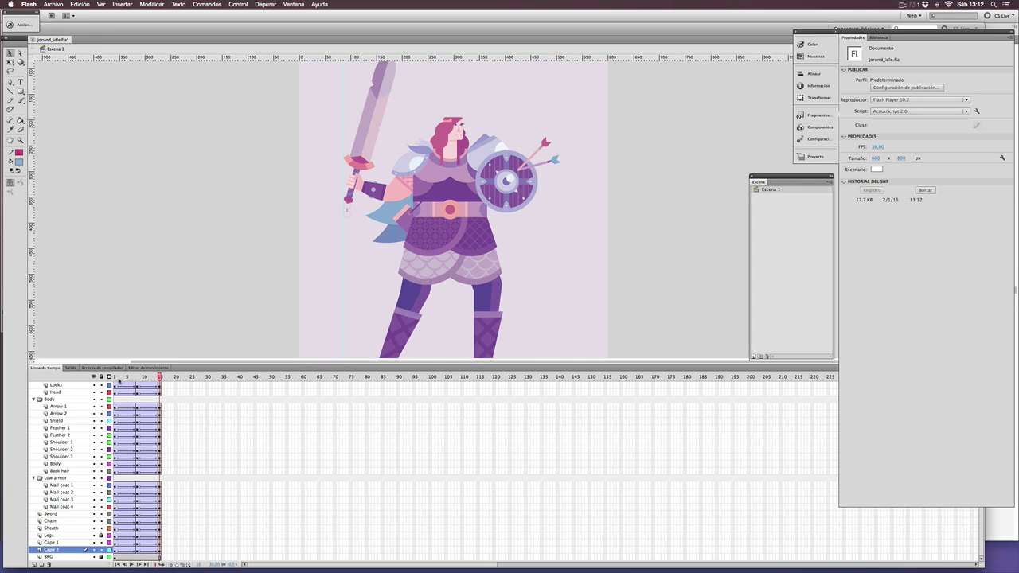
Nudge the warrior's hair locks slightly down on the frame 8 keyframe of the Locks layer.
left_click(115, 378)
mouse_move(114, 378)
left_mouse_down()
mouse_move(160, 377)
mouse_move(109, 379)
left_mouse_up()
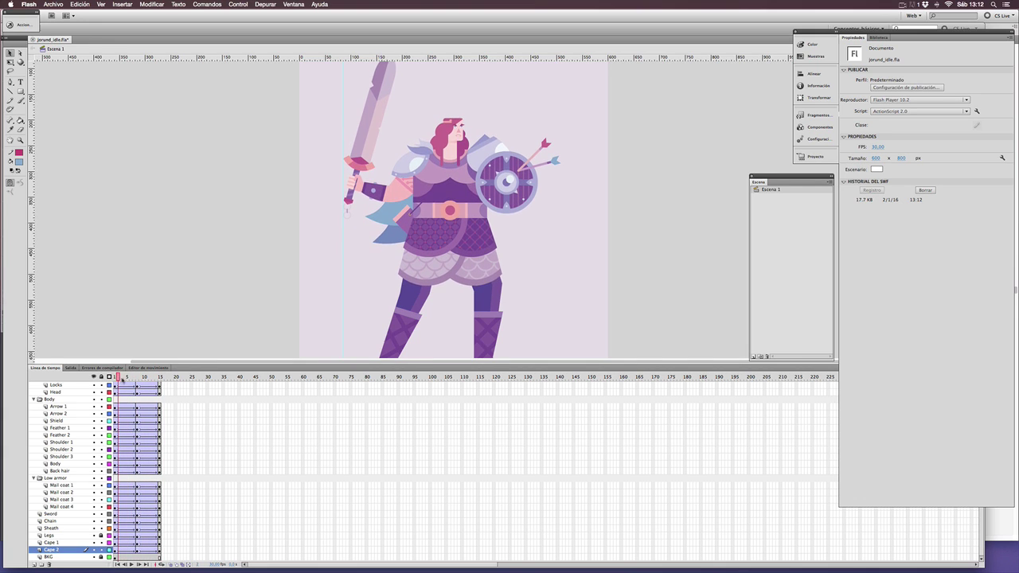
left_click(137, 377)
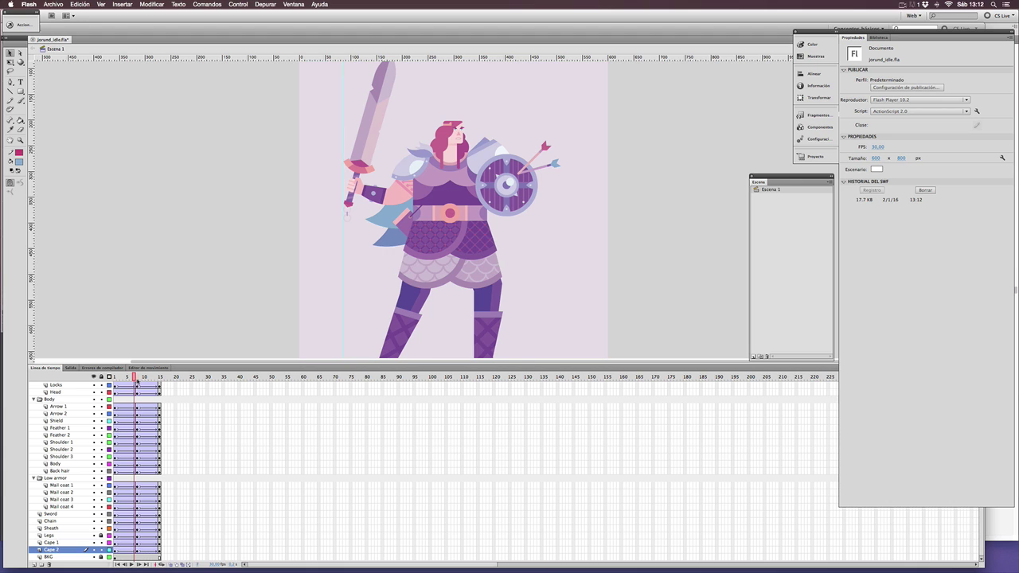
key("Escape")
key("super+equal")
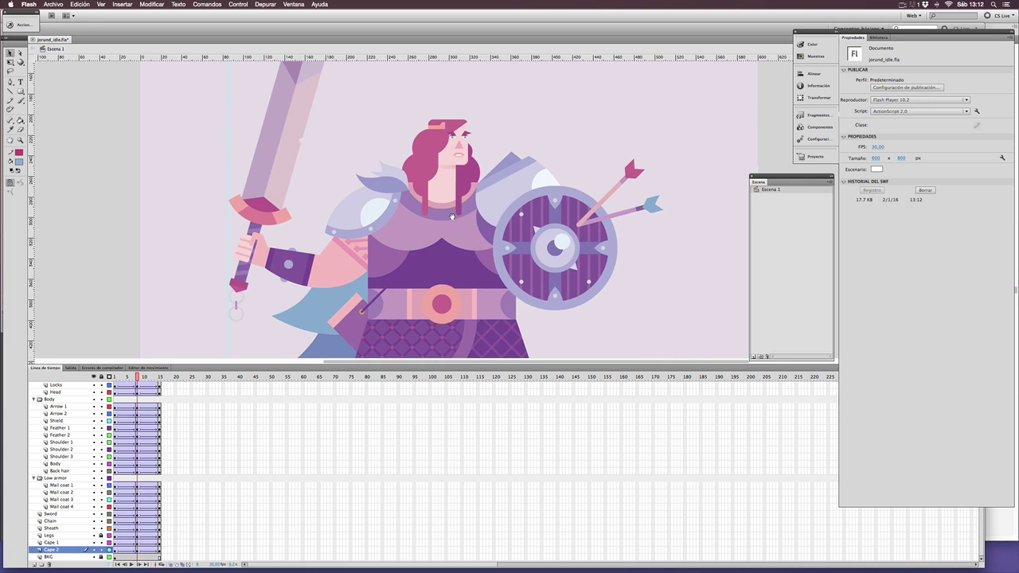
left_click(445, 249)
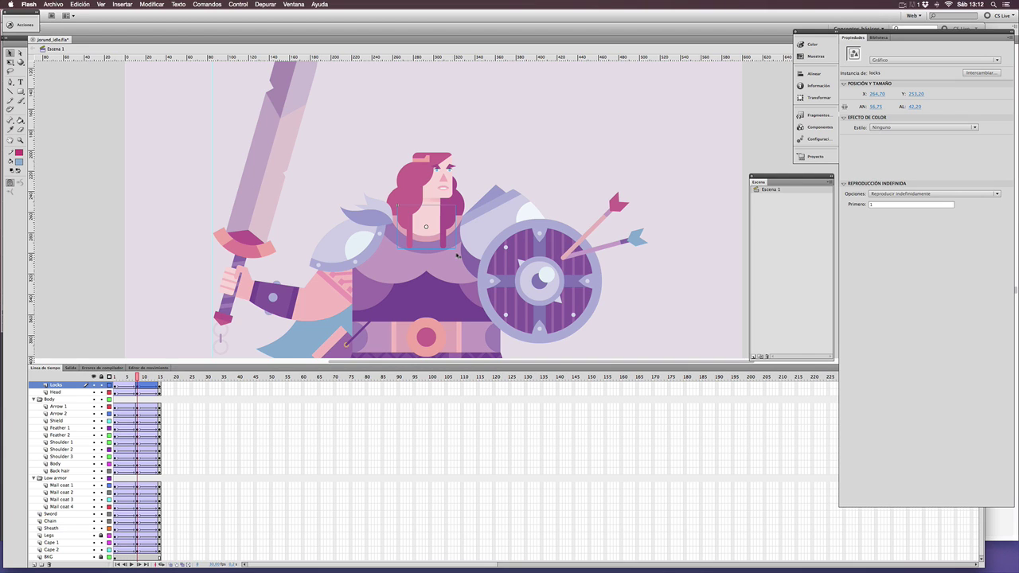
key("Down")
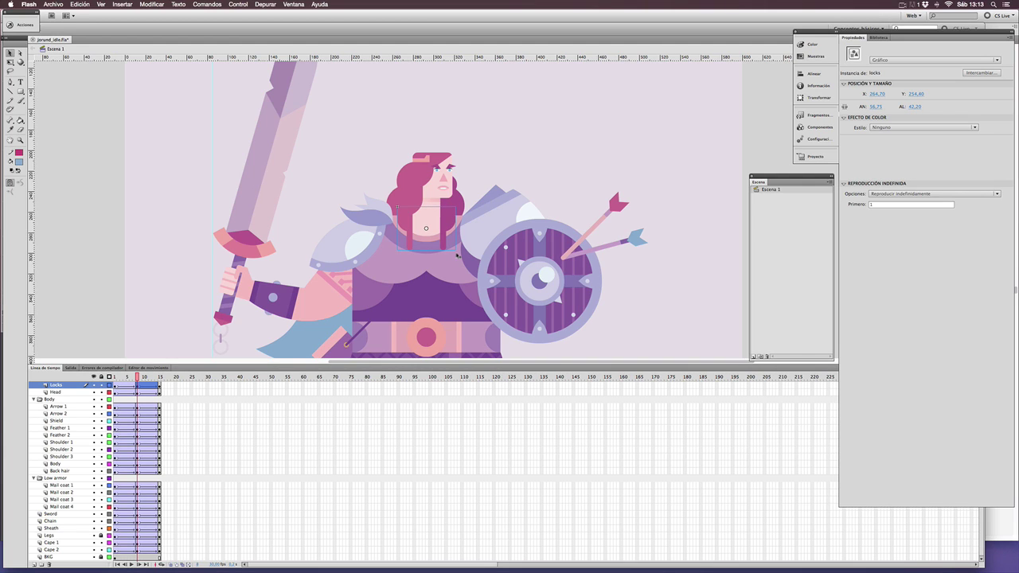
key("Down")
key("Up")
key("Up")
key("Up")
key("Up")
key("Up")
key("super+minus")
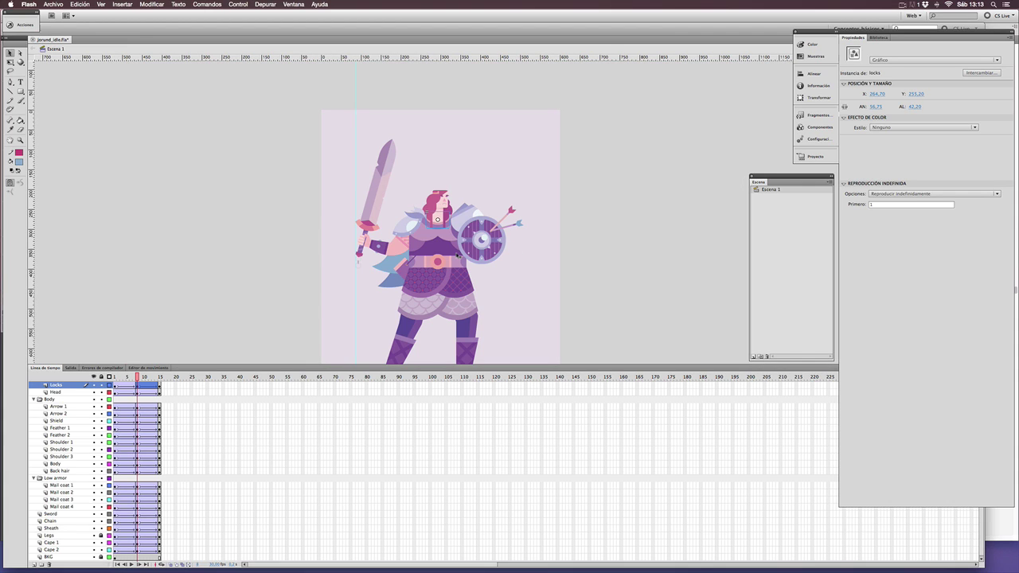
Test the movie to check how the hair locks move against the body.
left_click(613, 243)
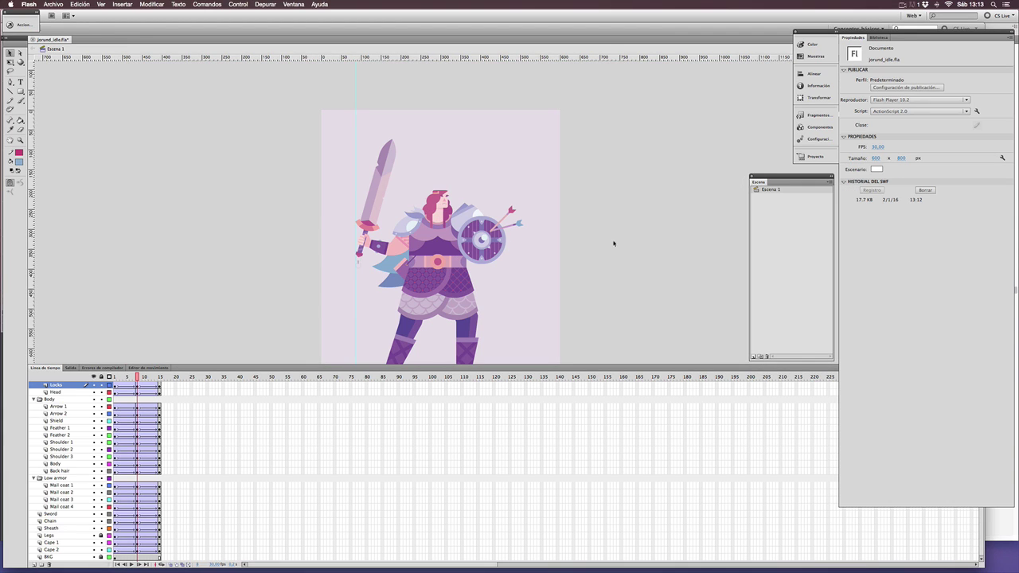
key("super+Return")
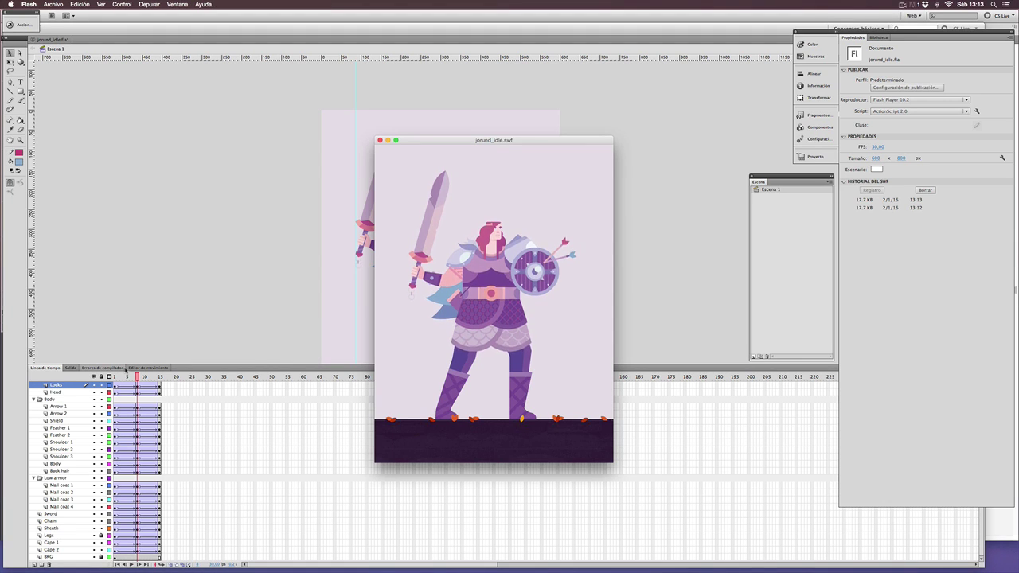
key("super+w")
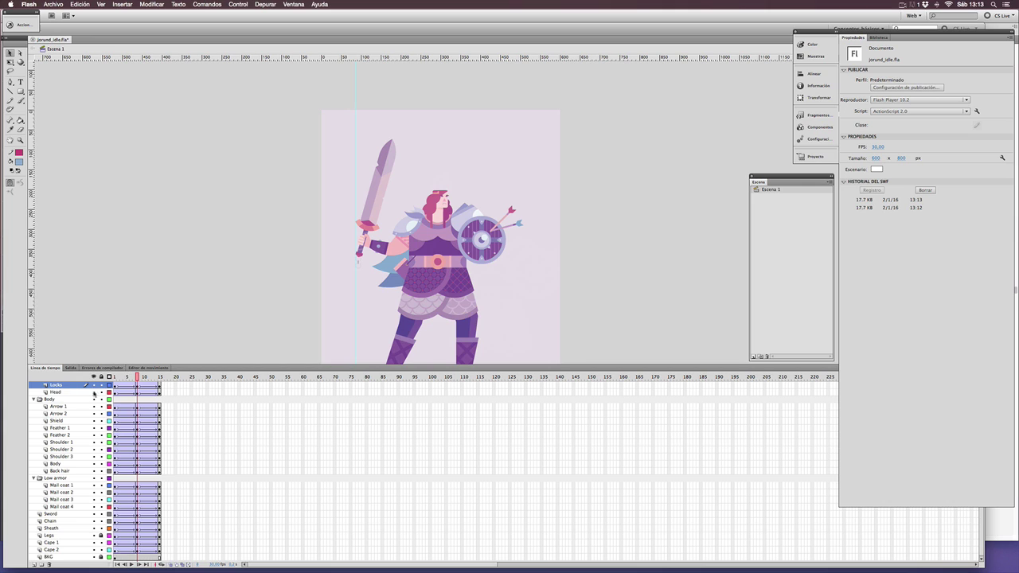
Inspect the eyebrows up close at frame 1, go to the frame 15 keyframe and test the movie again.
left_click(115, 377)
left_click(462, 172)
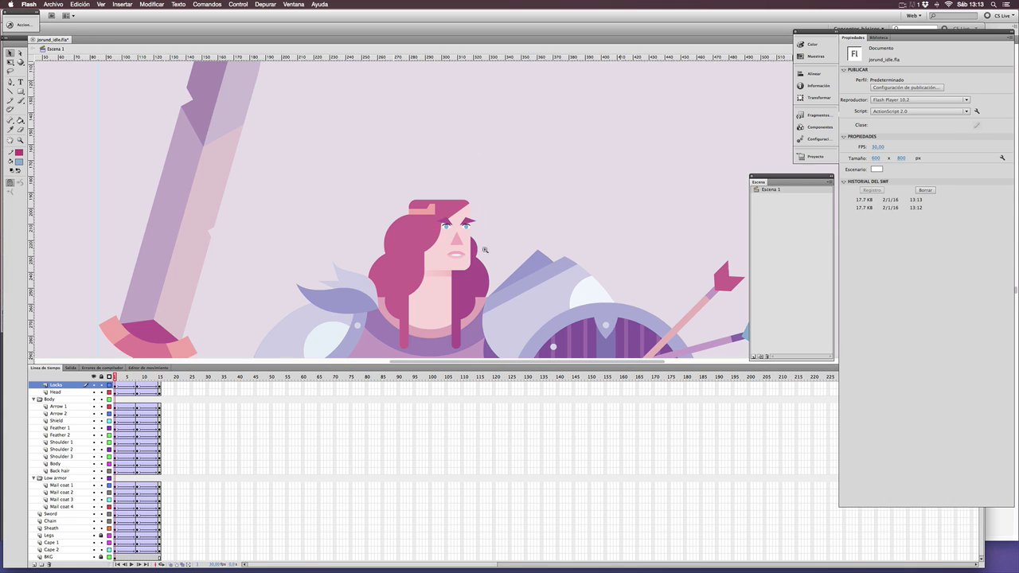
key("v")
left_click(469, 222)
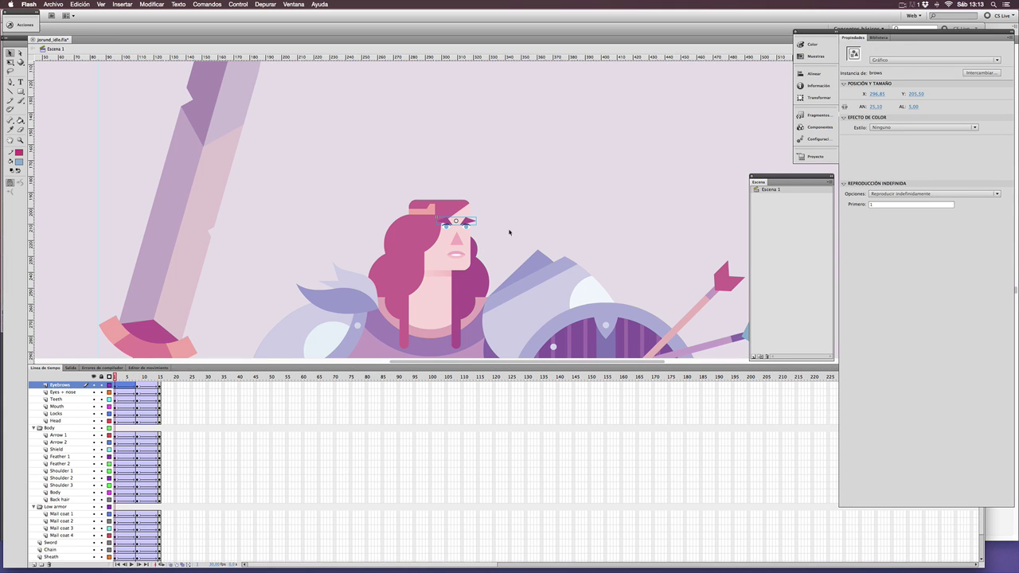
key("super+minus")
key("super+minus")
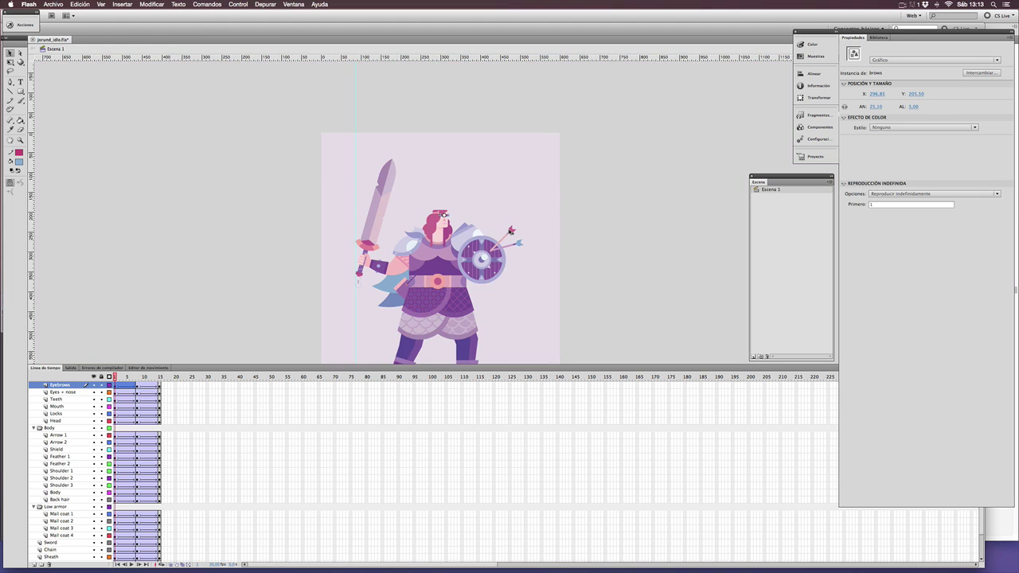
left_click(603, 220)
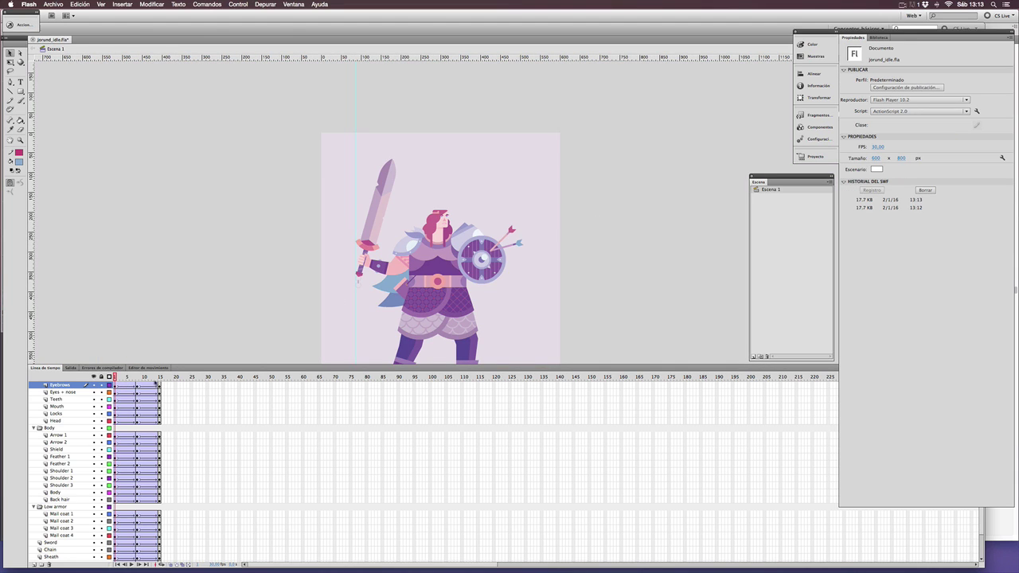
left_click(159, 385)
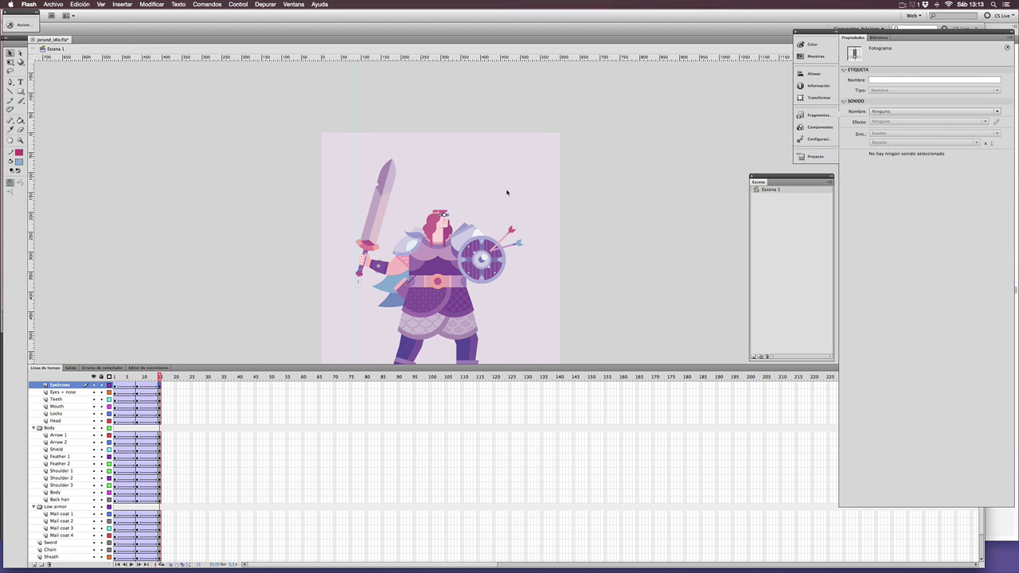
key("super+Return")
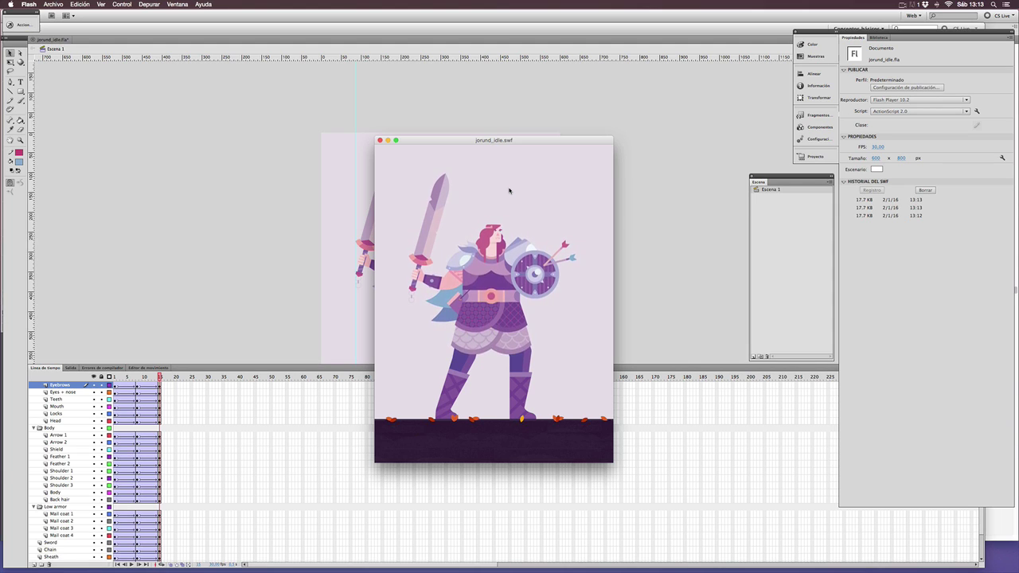
key("super+w")
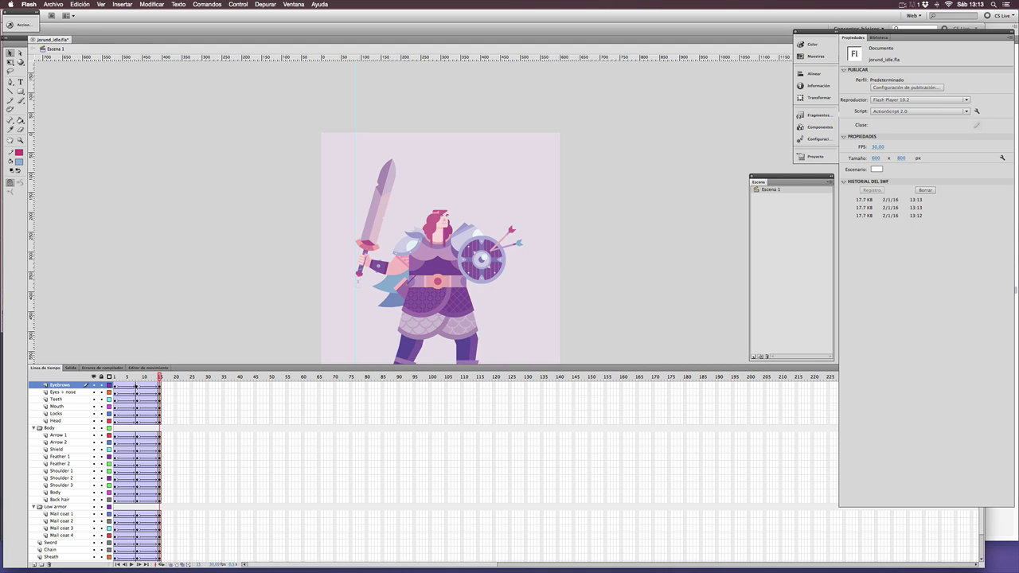
Rotate the two feathers on the warrior's sword-side shoulder slightly upward at the frame 8 keyframe.
left_click(137, 377)
left_click_drag(367, 177, 489, 267)
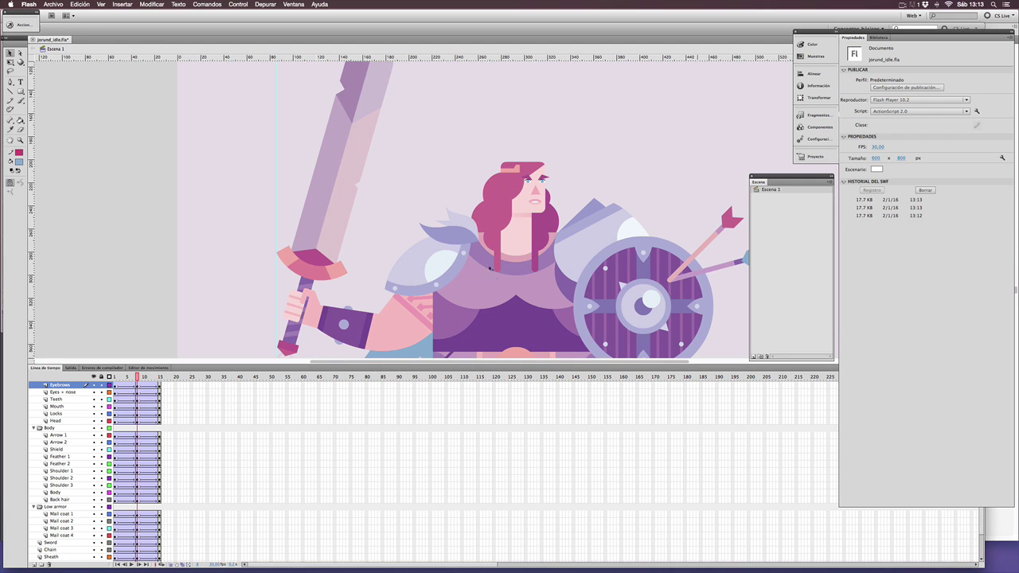
left_click(452, 227)
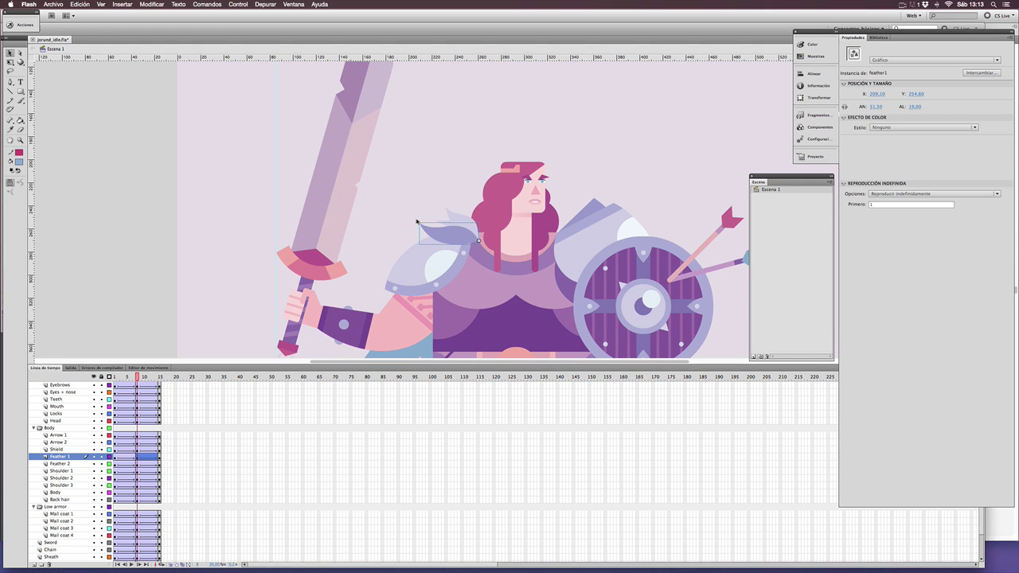
key("q")
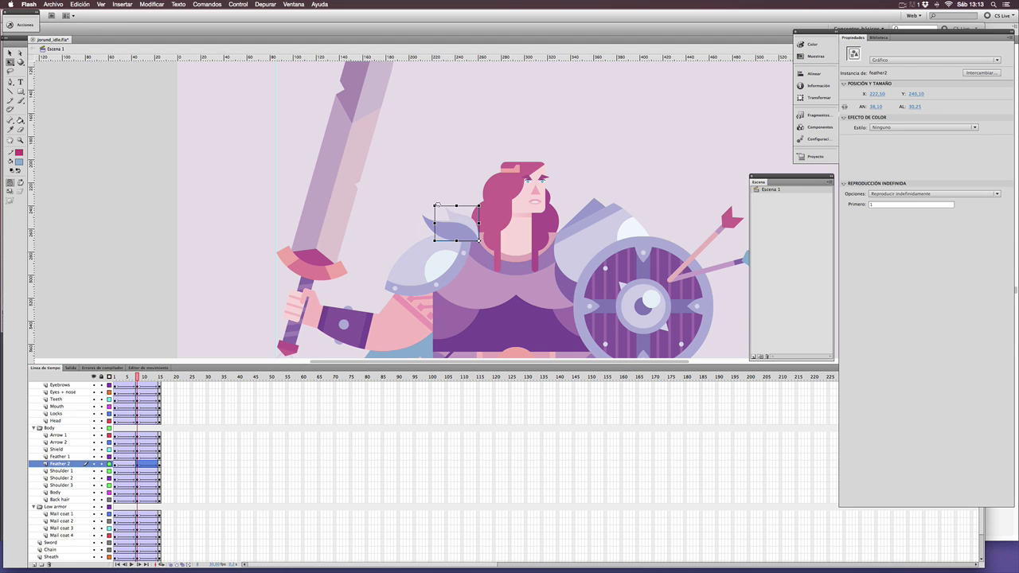
left_click_drag(436, 203, 440, 199)
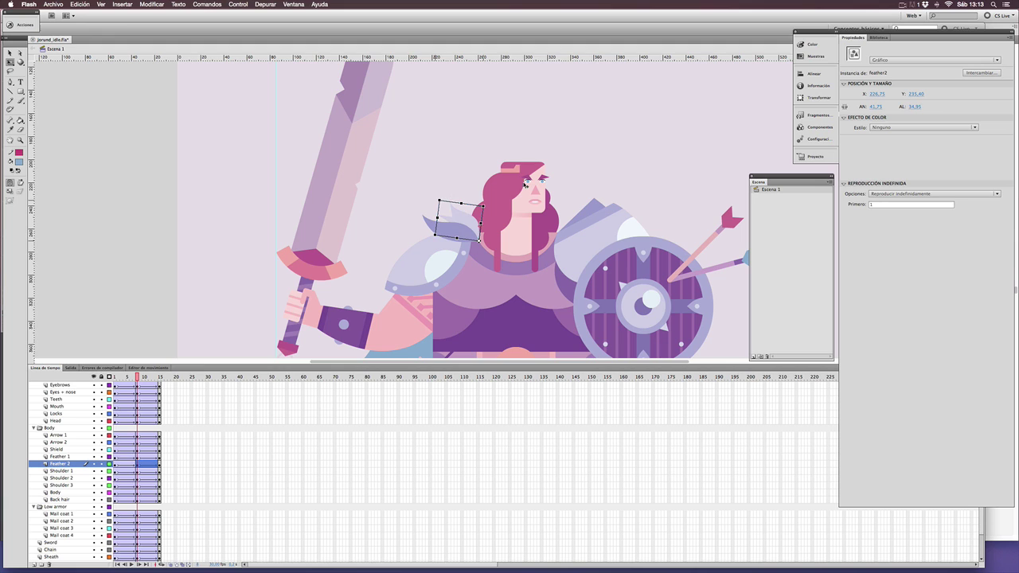
left_click(580, 154)
left_click(481, 228)
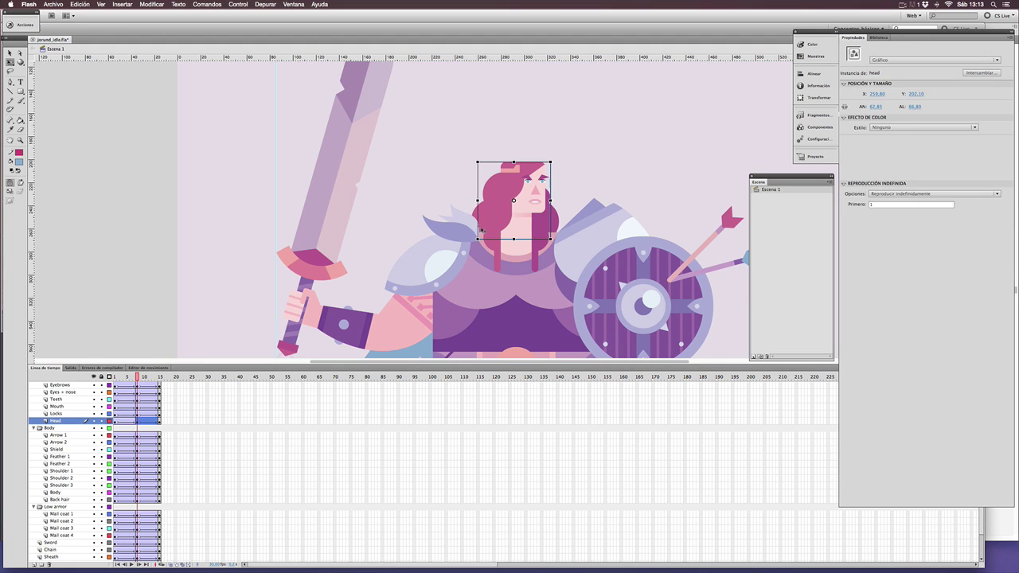
left_click(472, 188)
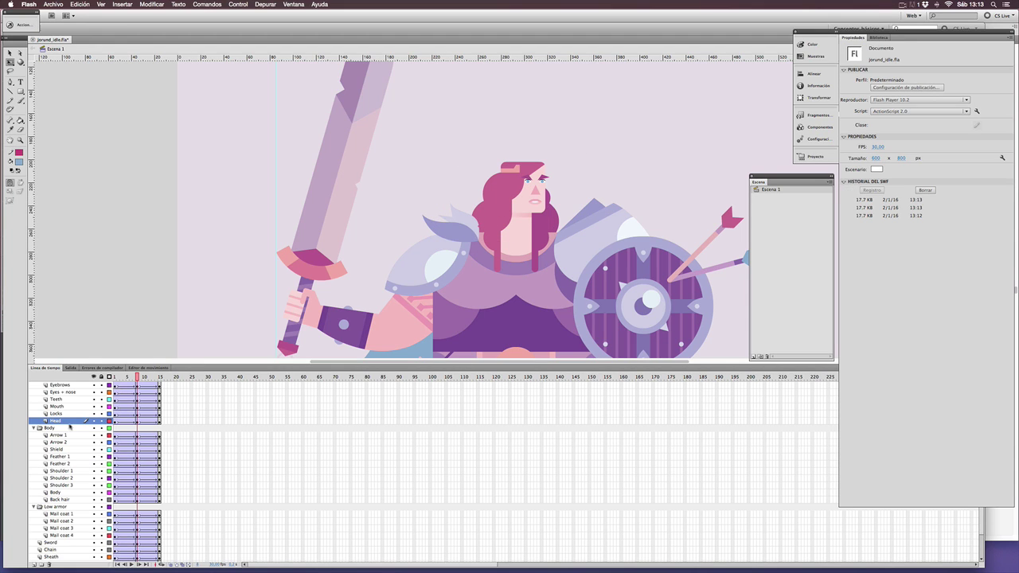
Move the Feather 1 and Feather 2 layers above the Head folder and test the movie.
left_click(69, 457)
left_click(67, 464, "shift")
scroll(70, 458, "up", 2)
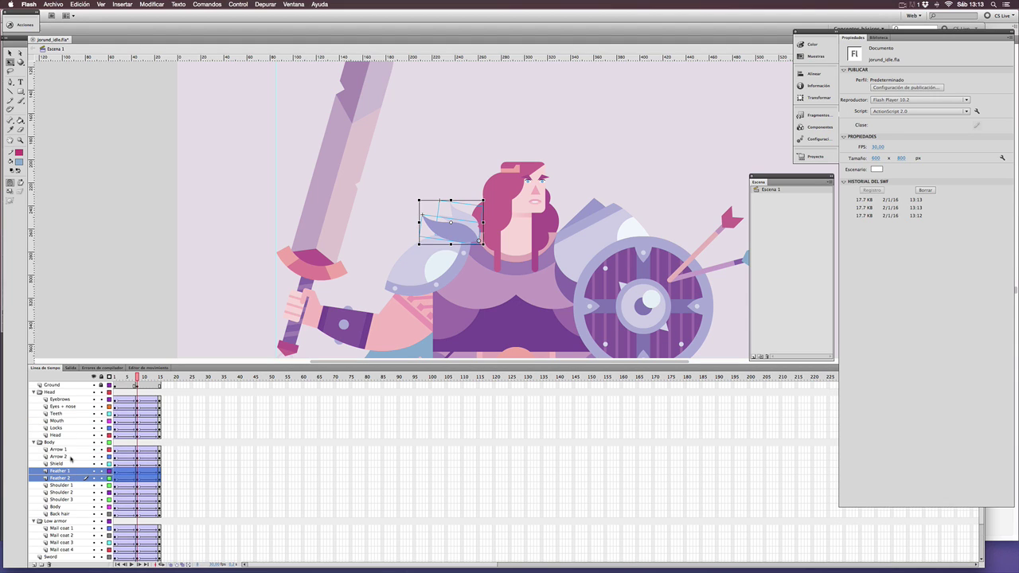
left_click_drag(66, 472, 69, 388)
left_click(632, 154)
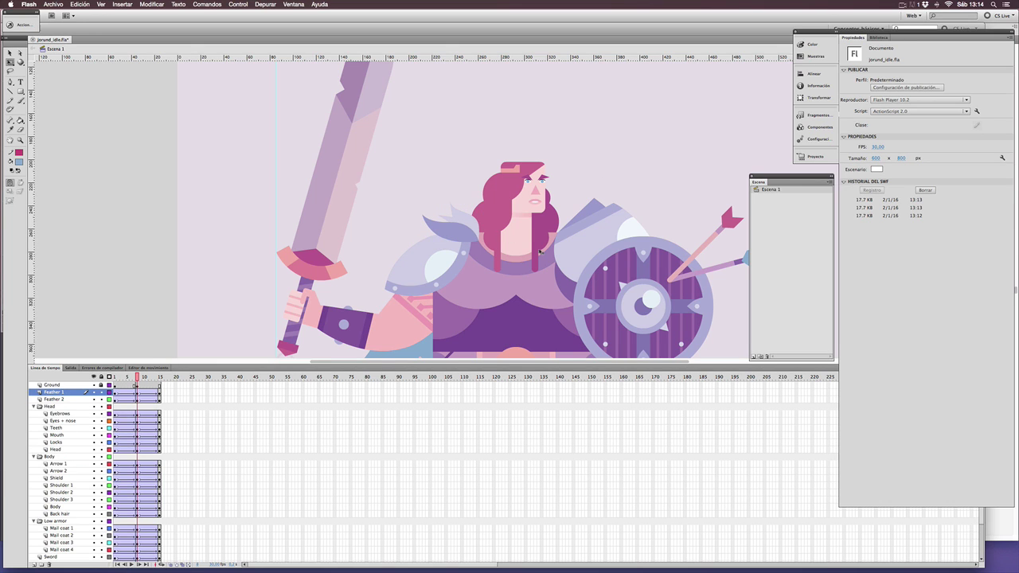
key("super+Return")
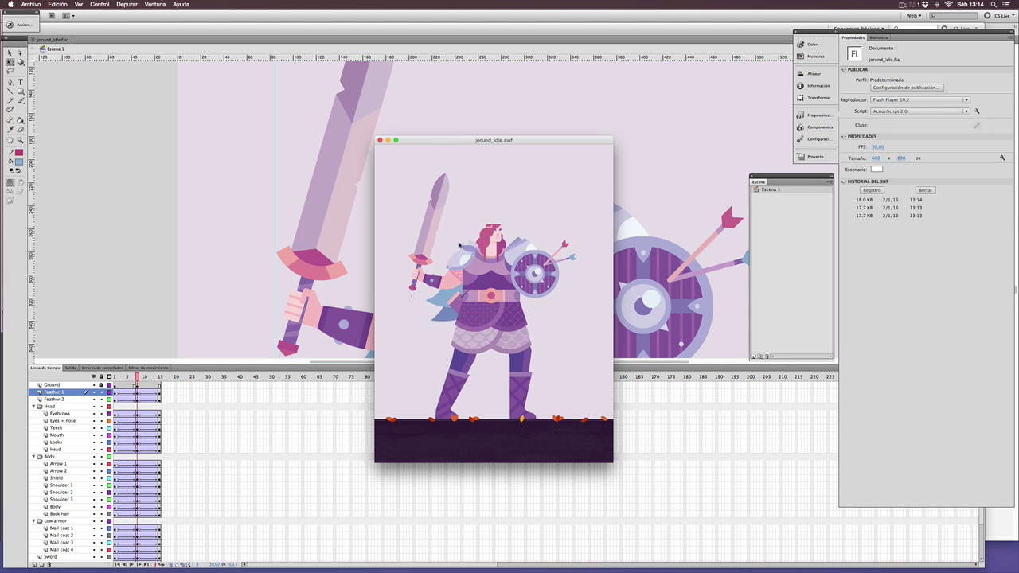
key("super+w")
Rotate the sword arm together with its chain slightly counterclockwise around the shoulder at the frame 8 keyframe.
left_click(337, 265)
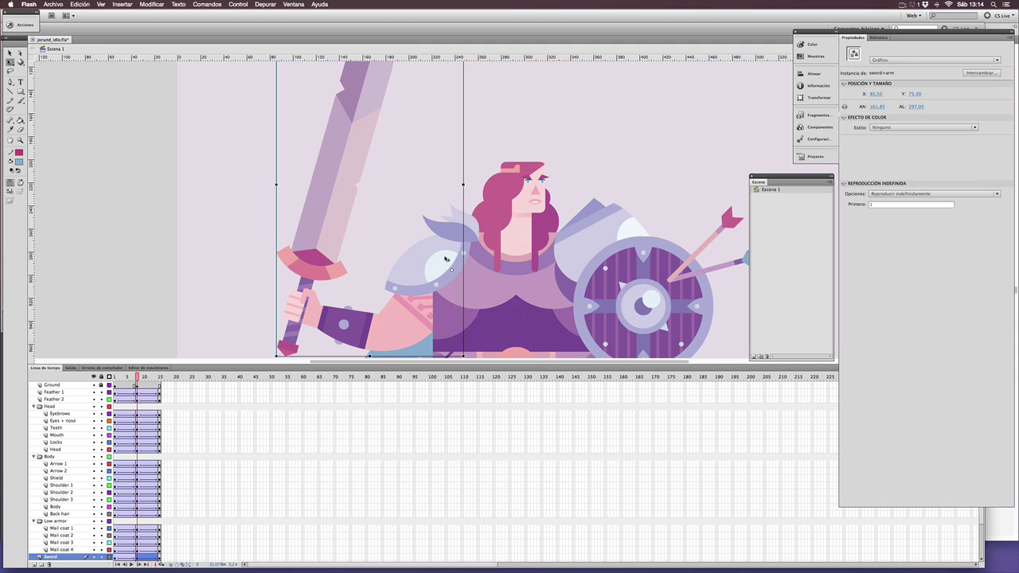
left_click(453, 213, "alt+super")
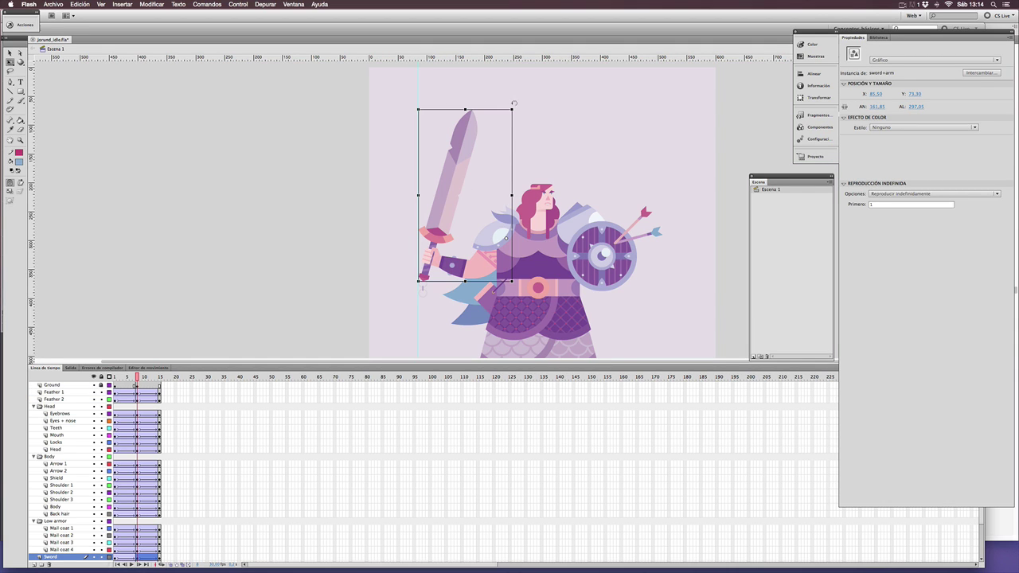
left_click(444, 286, "shift")
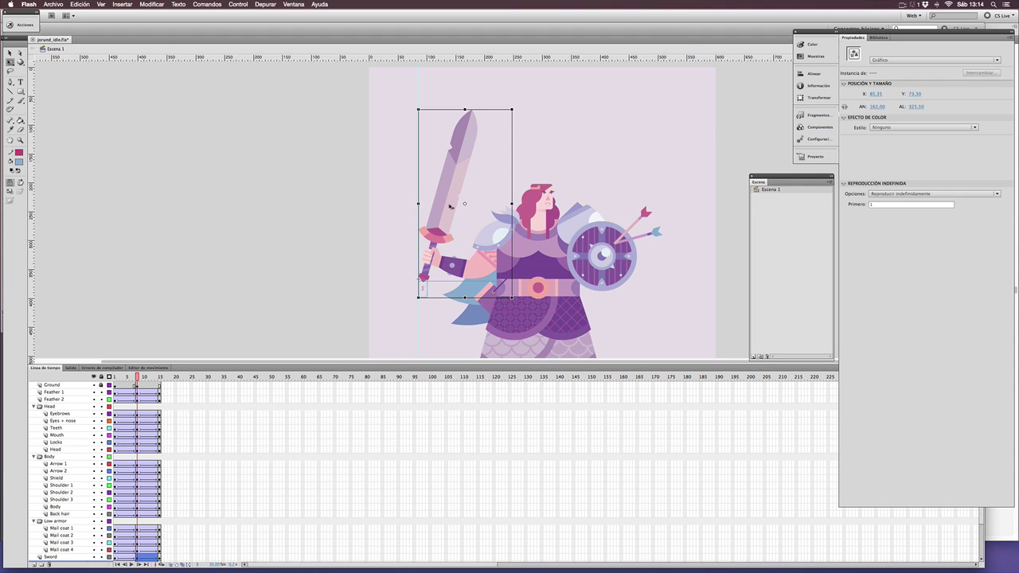
left_click(567, 147)
left_click(462, 180)
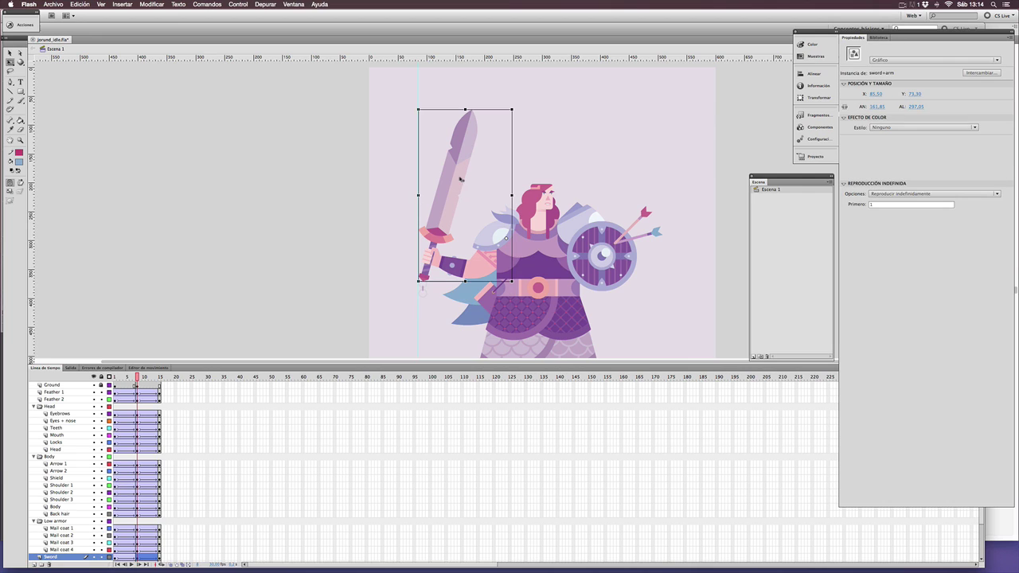
left_click(425, 298, "shift")
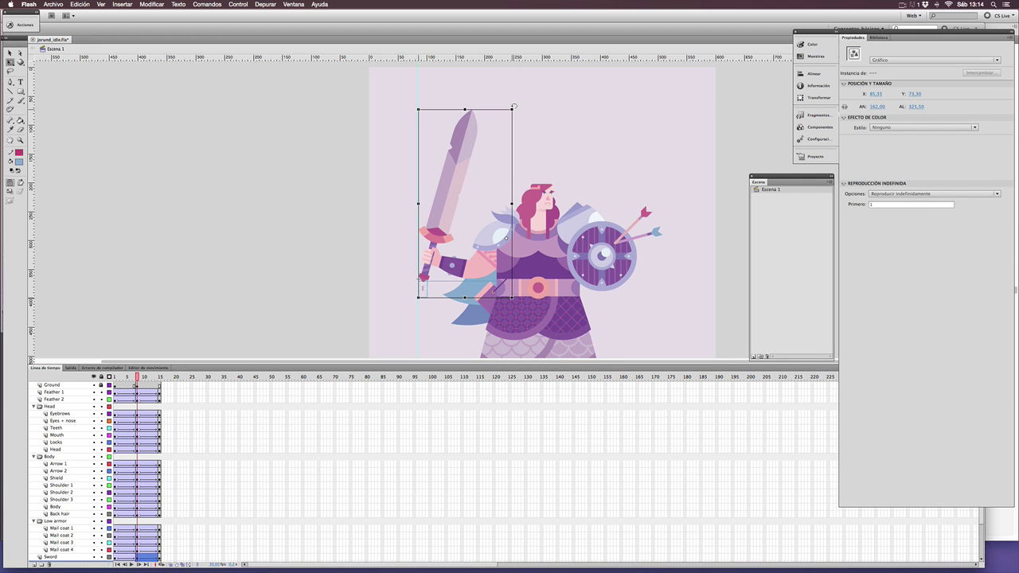
left_click_drag(514, 106, 505, 101)
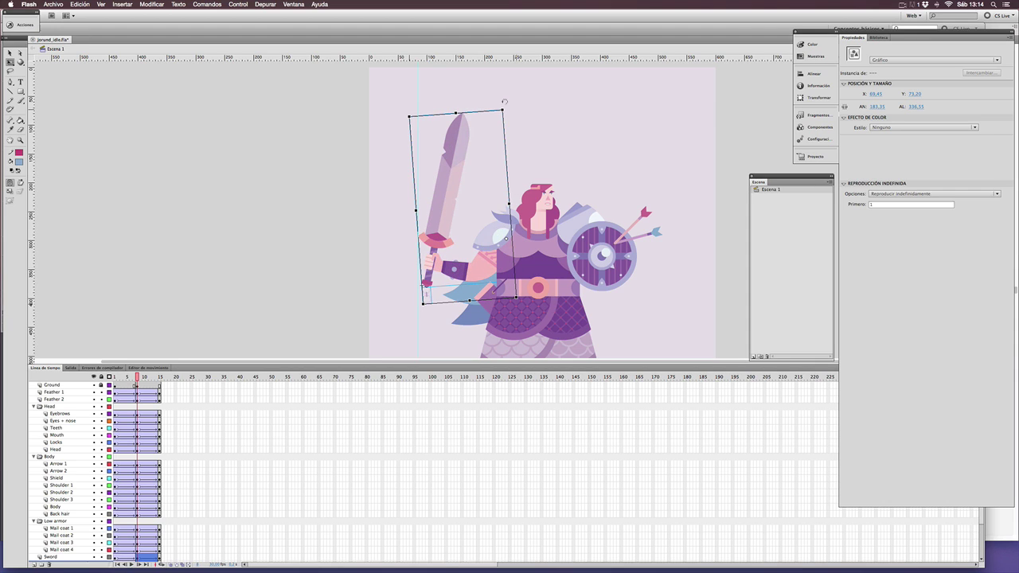
left_click(567, 136)
Play the timeline and test the movie to check the sword arm's swing.
key("Return")
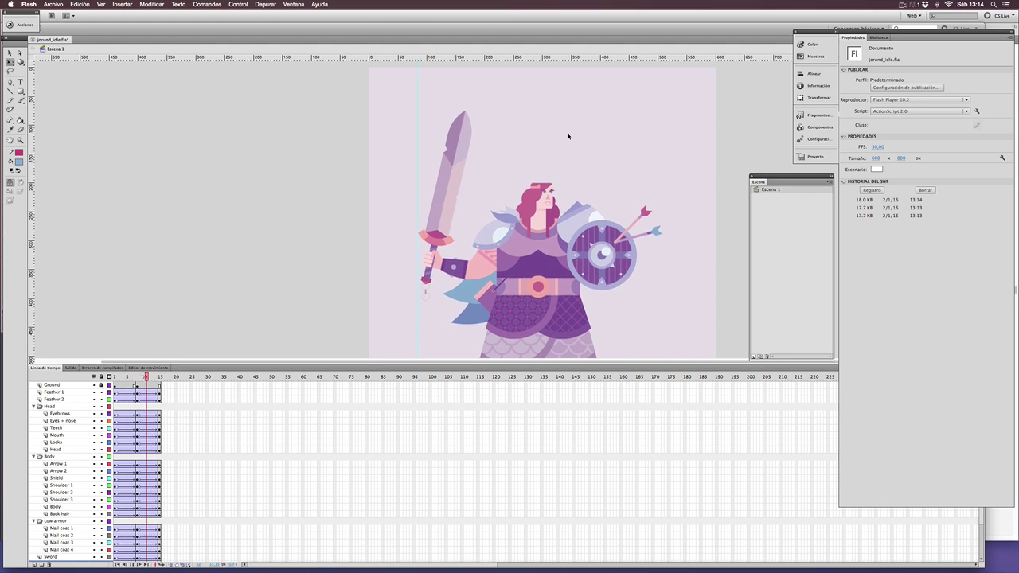
key("super+Return")
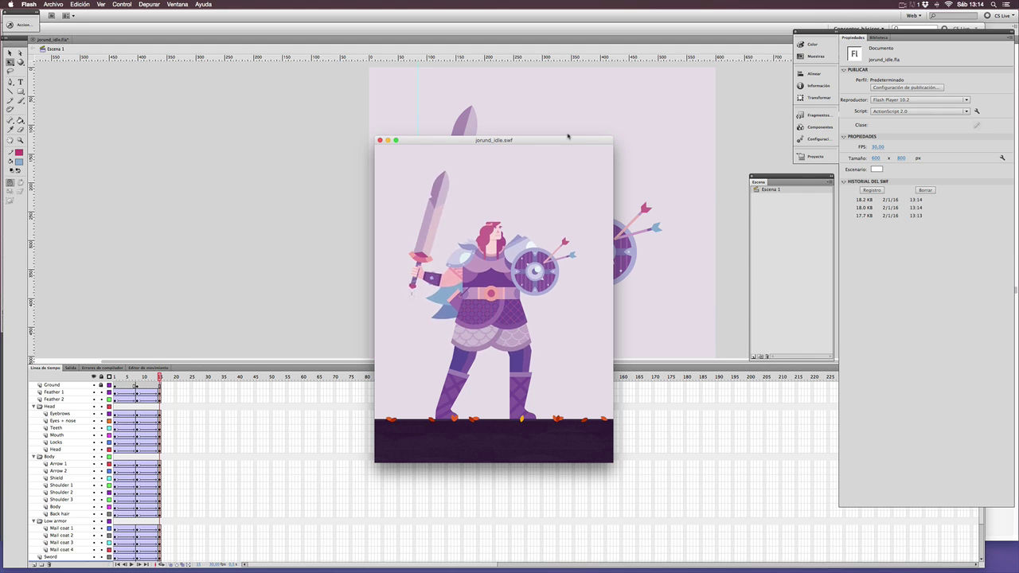
key("super+w")
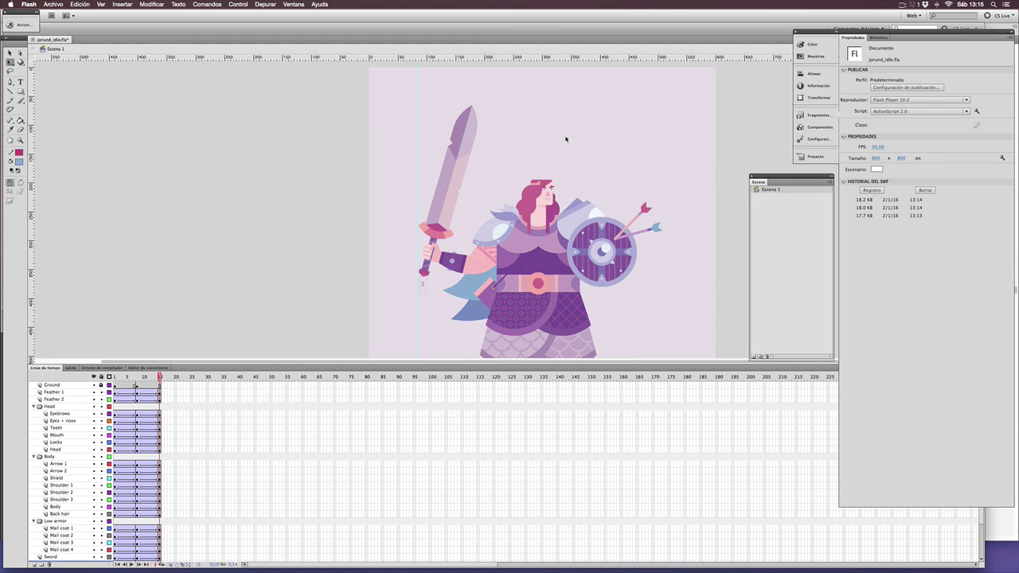
Squash the four mail coat pieces slightly in height from the waistline at the frame 8 keyframe.
left_click(495, 306)
key("super+minus")
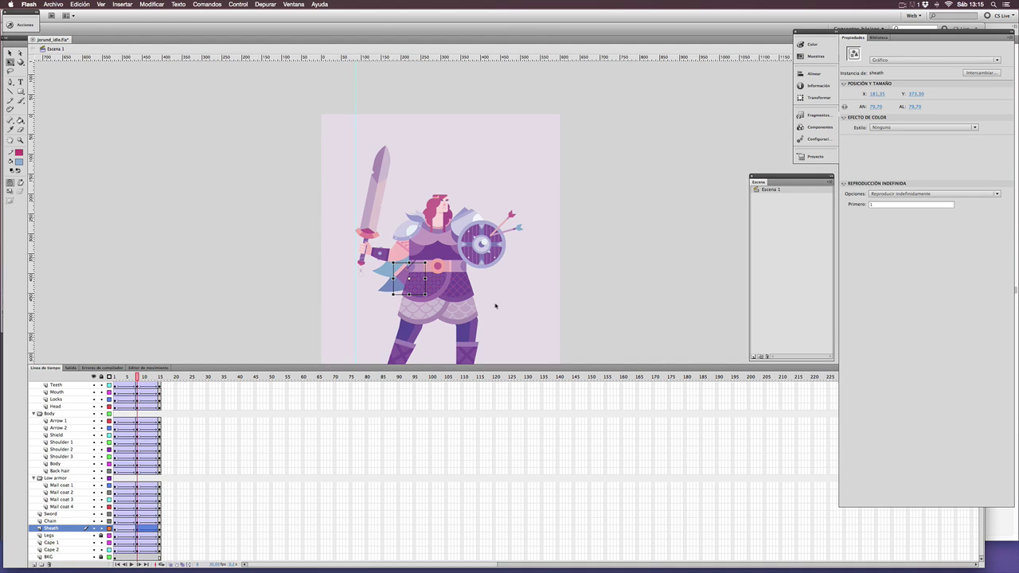
left_click_drag(529, 208, 490, 256)
mouse_move(137, 376)
left_mouse_down()
mouse_move(115, 377)
mouse_move(165, 378)
mouse_move(125, 378)
mouse_move(137, 377)
left_mouse_up()
left_click(438, 280)
left_click(451, 278, "super")
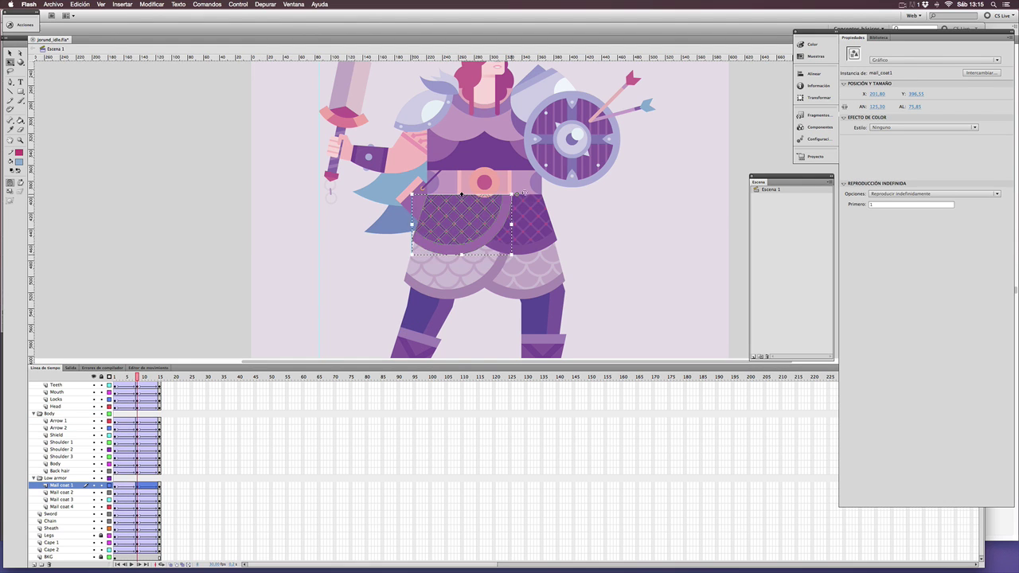
left_click(530, 227)
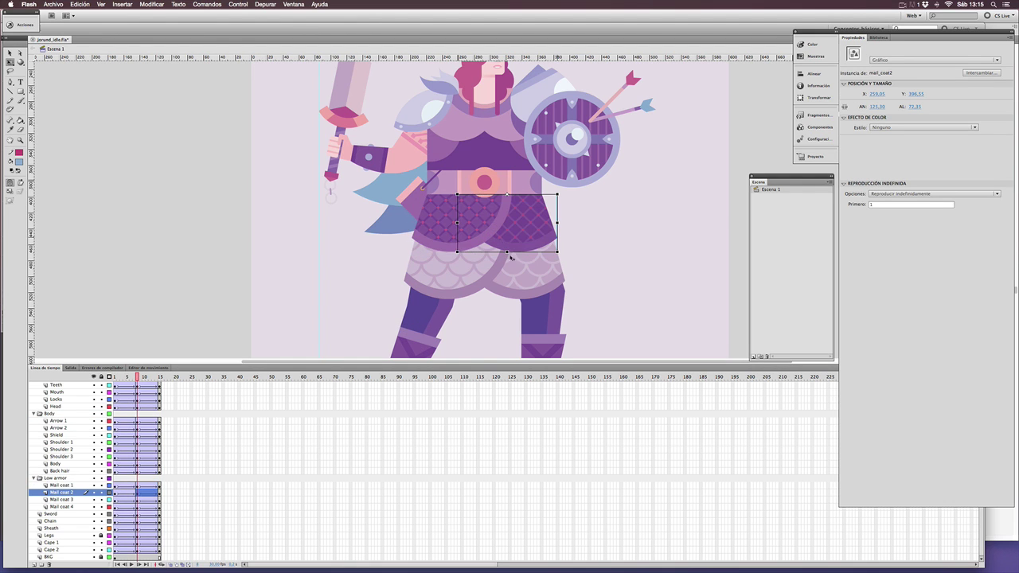
left_click(478, 237, "shift")
left_click(469, 277)
left_click(525, 273, "shift")
left_click_drag(484, 297, 483, 296)
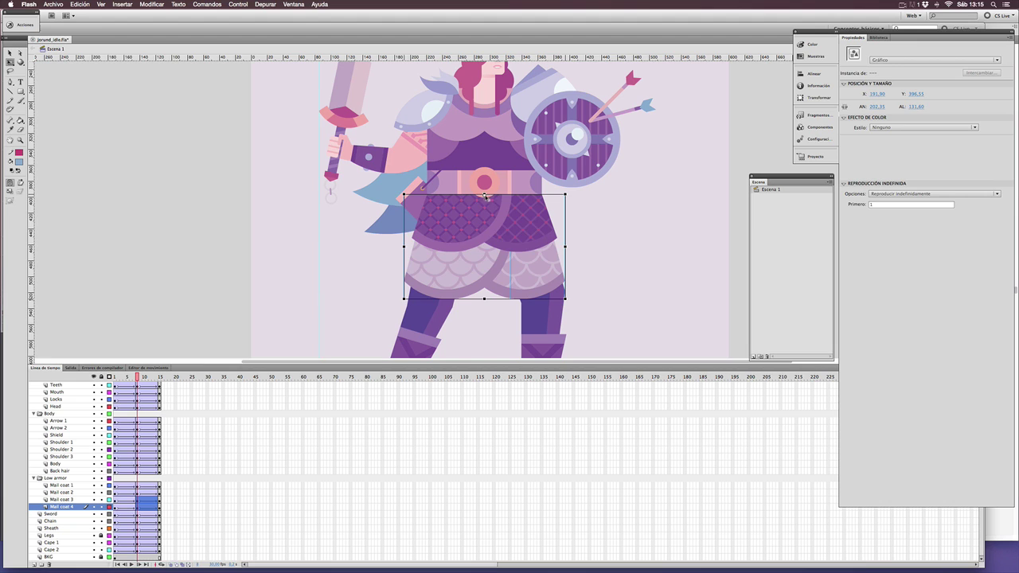
left_click(629, 248)
Test the movie to check the mail coat's motion, and test it again with the sheath selected.
key("super+Return")
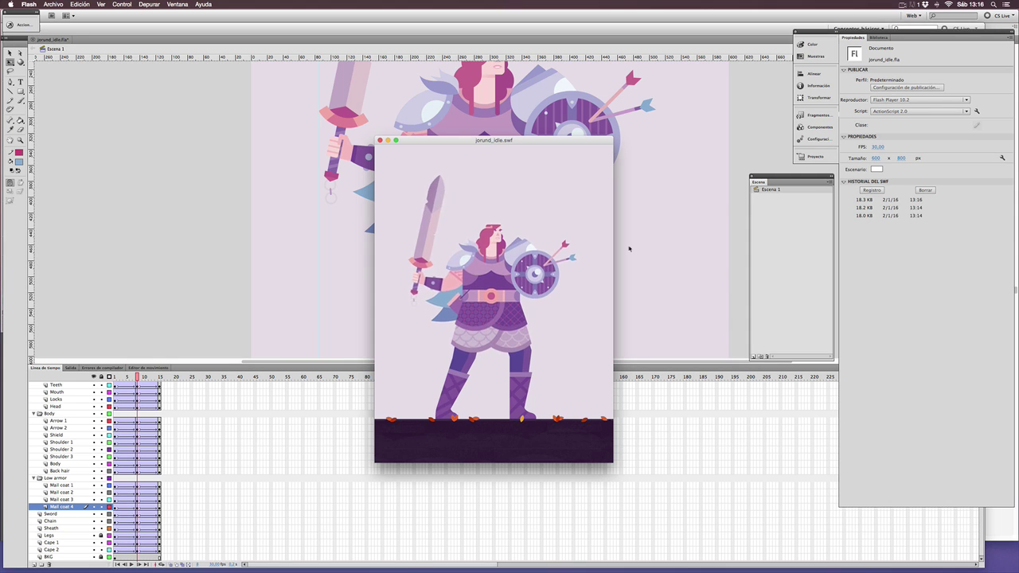
key("super+w")
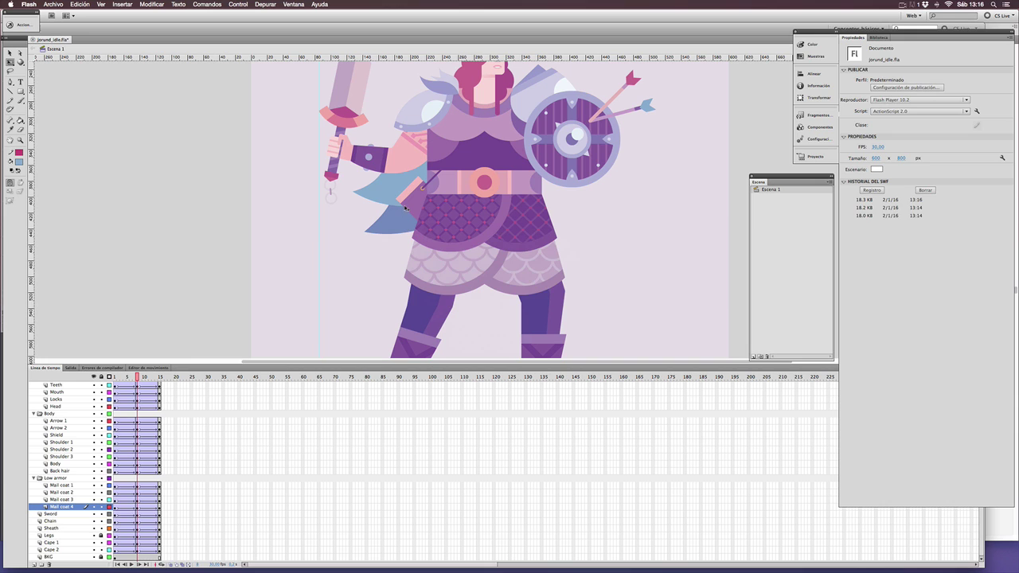
left_click(408, 205)
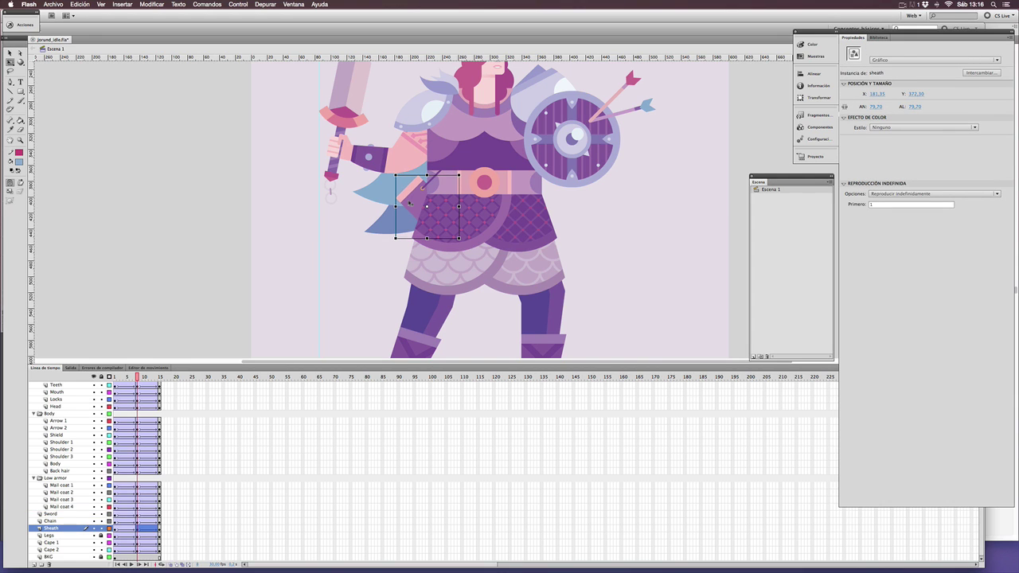
key("super+Return")
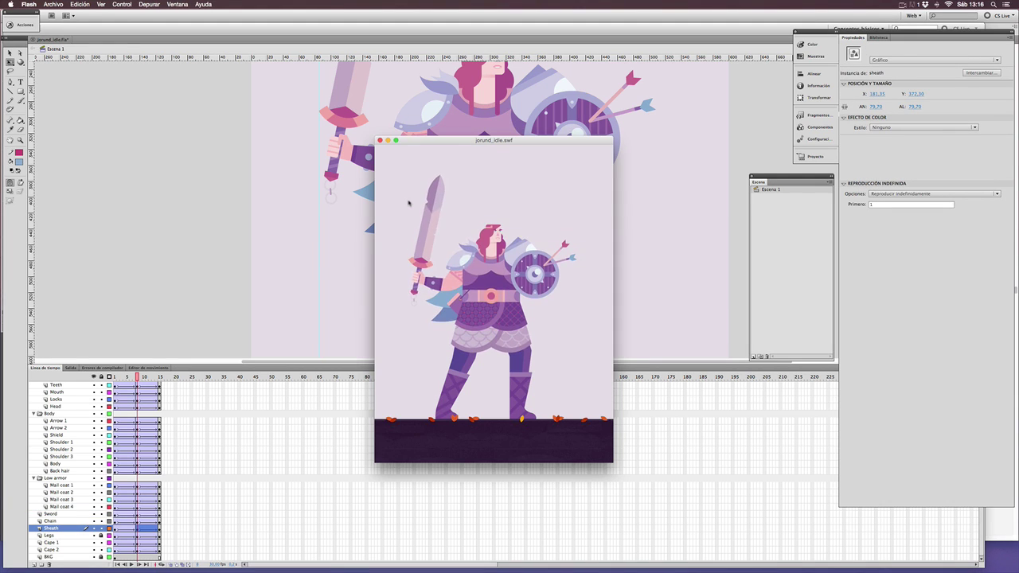
key("super+w")
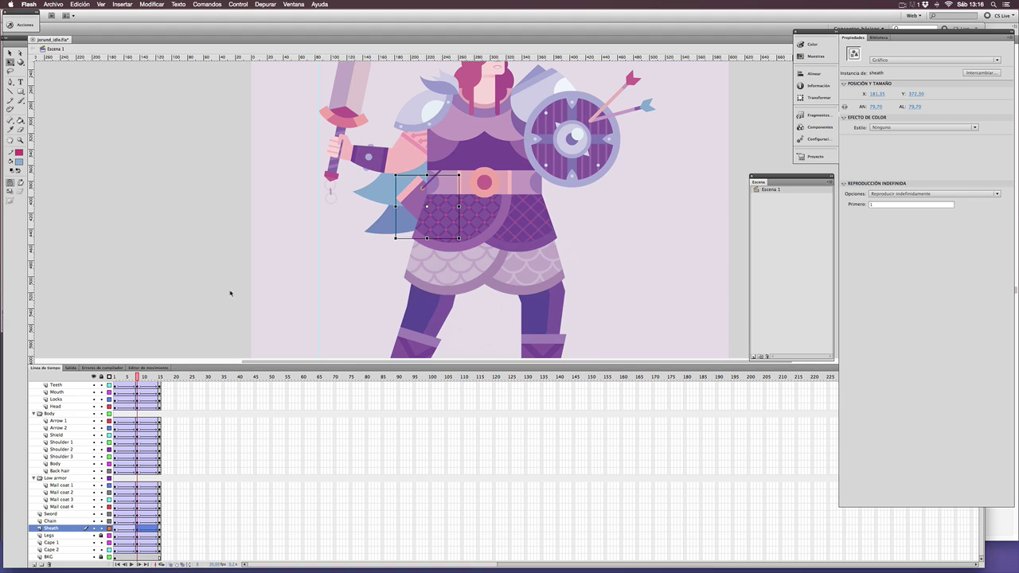
Select frame 5 across all layers and insert three frames to lengthen the first half of the loop.
left_click(123, 387)
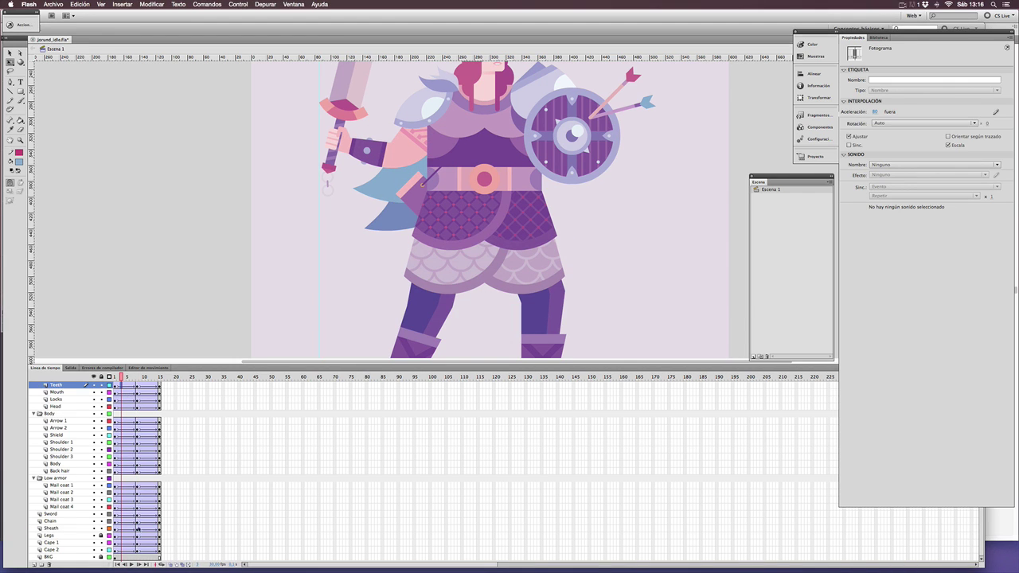
scroll(126, 438, "up", 3)
left_click(129, 386)
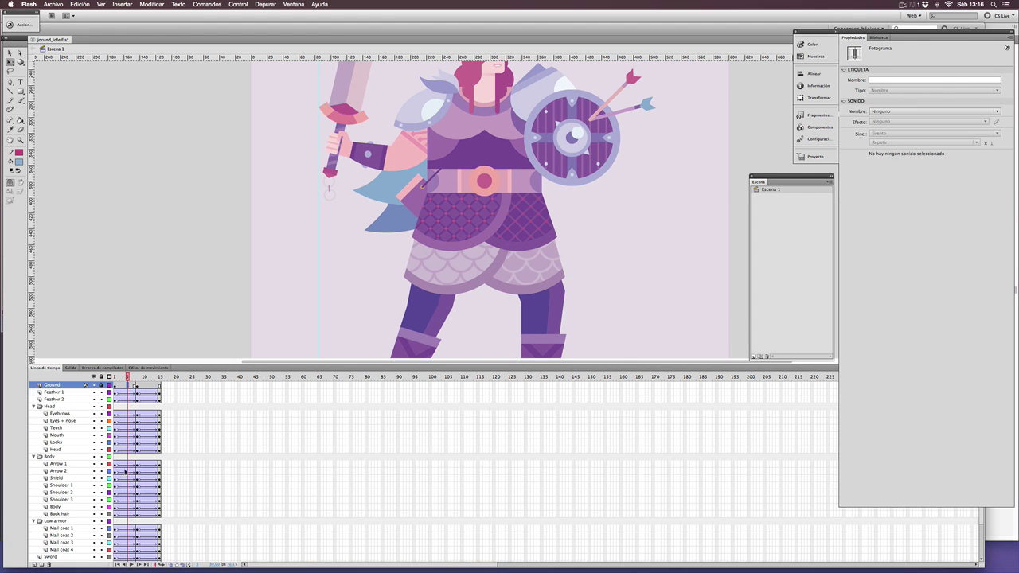
scroll(130, 544, "down", 3)
left_click(127, 556)
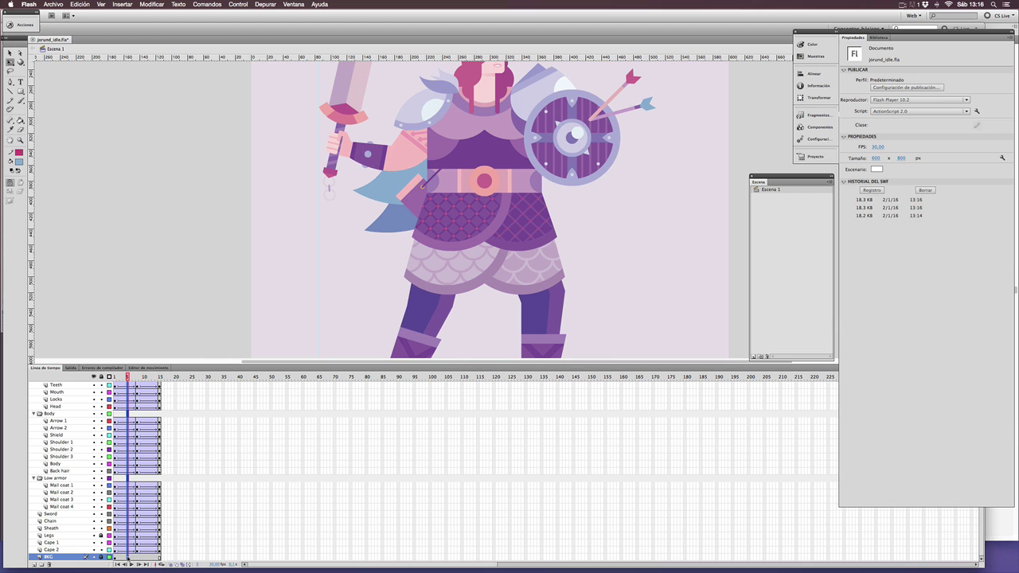
left_click_drag(143, 559, 153, 560)
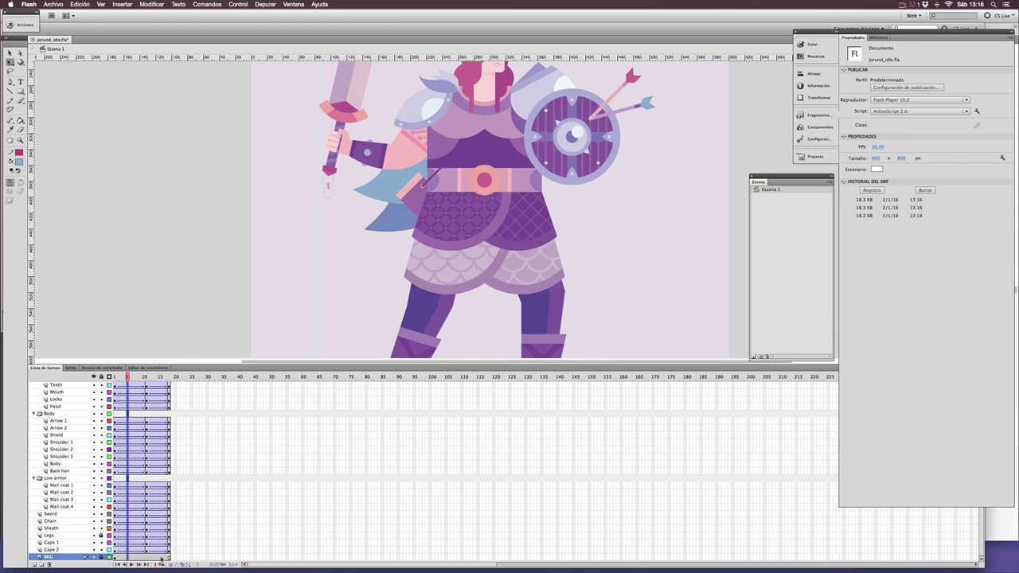
Select frame 15 across all layers and insert three frames to lengthen the second half of the loop.
left_click(160, 559)
scroll(173, 527, "up", 3)
left_click(160, 386)
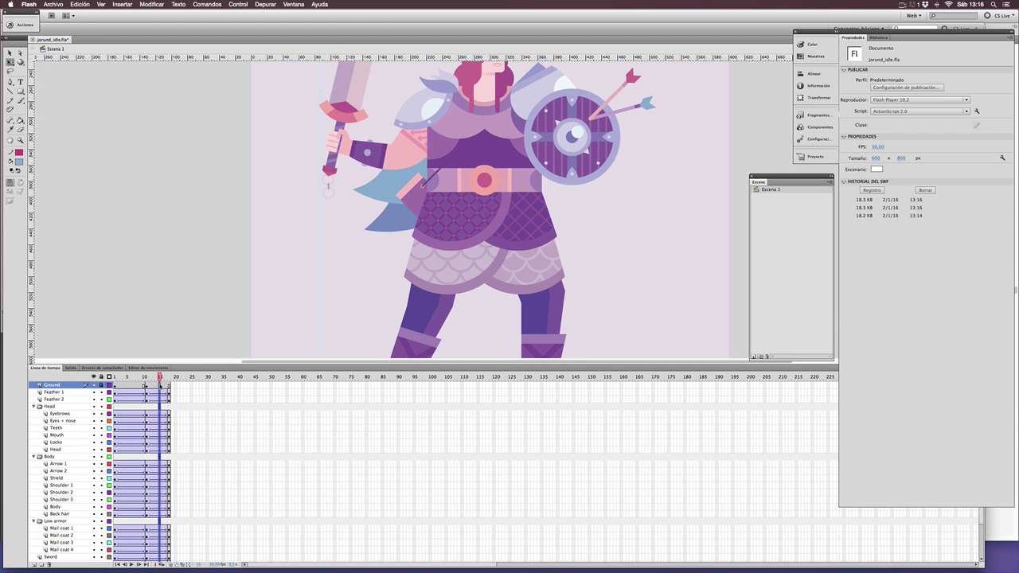
key("F5")
key("F5")
key("F5")
Test the movie to check the slower loop, close the preview and return the playhead to frame 1.
key("super+Return")
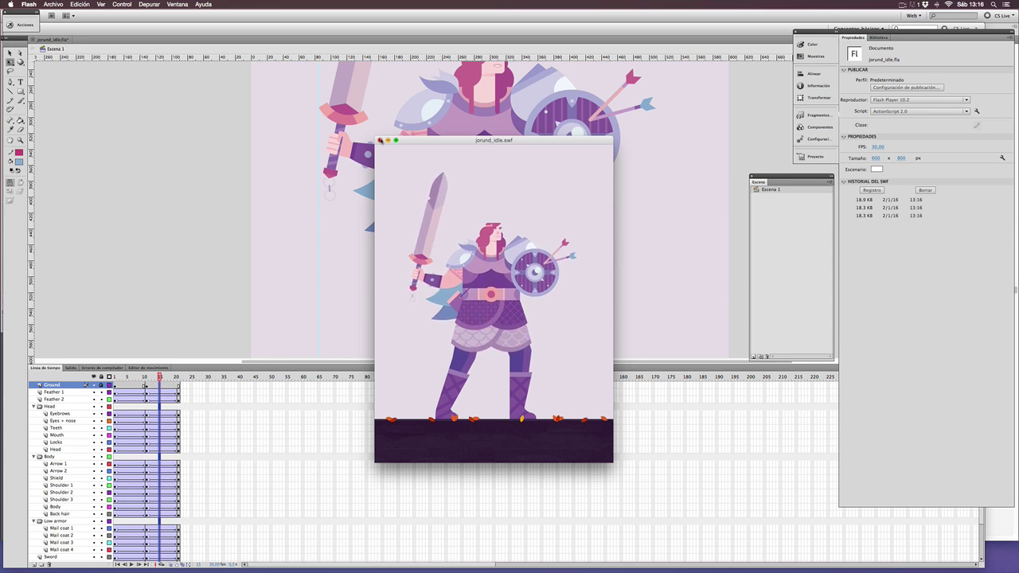
left_click(380, 140)
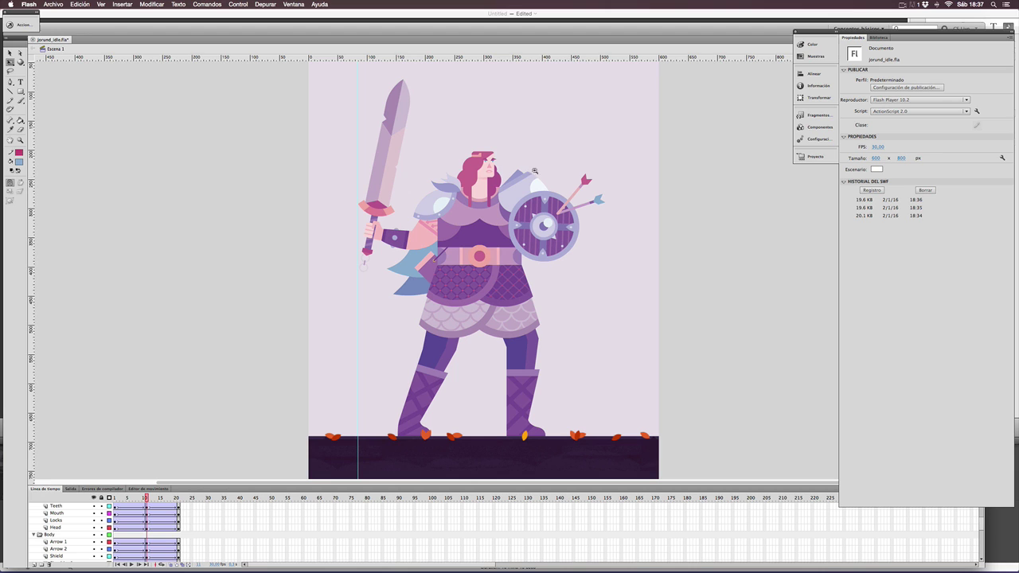
left_click_drag(146, 496, 97, 499)
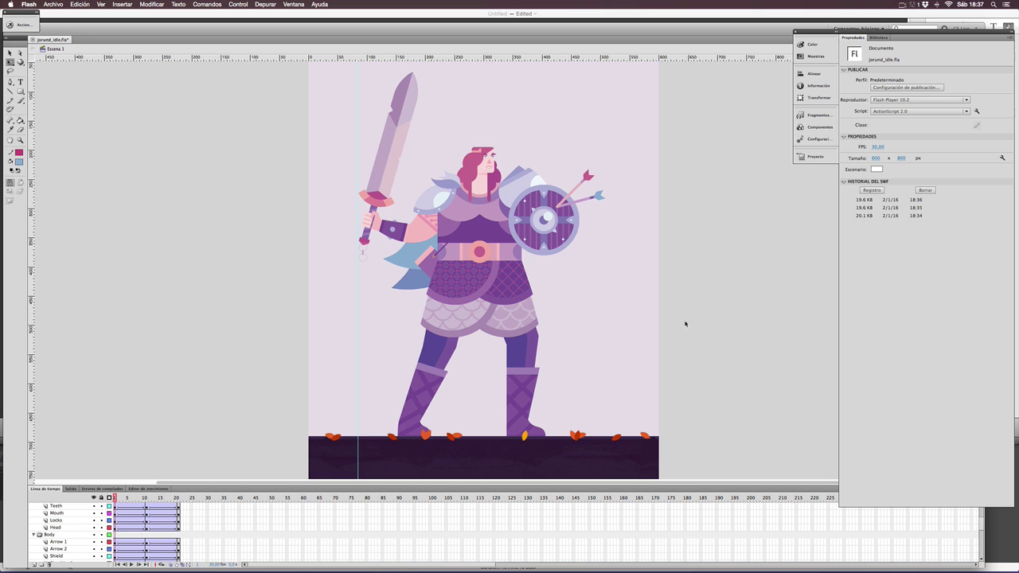
Scrub the timeline with close-up views of the shield, mail coat and legs to examine their motion through the loop.
left_click_drag(508, 154, 603, 294)
scroll(603, 292, "right", 2)
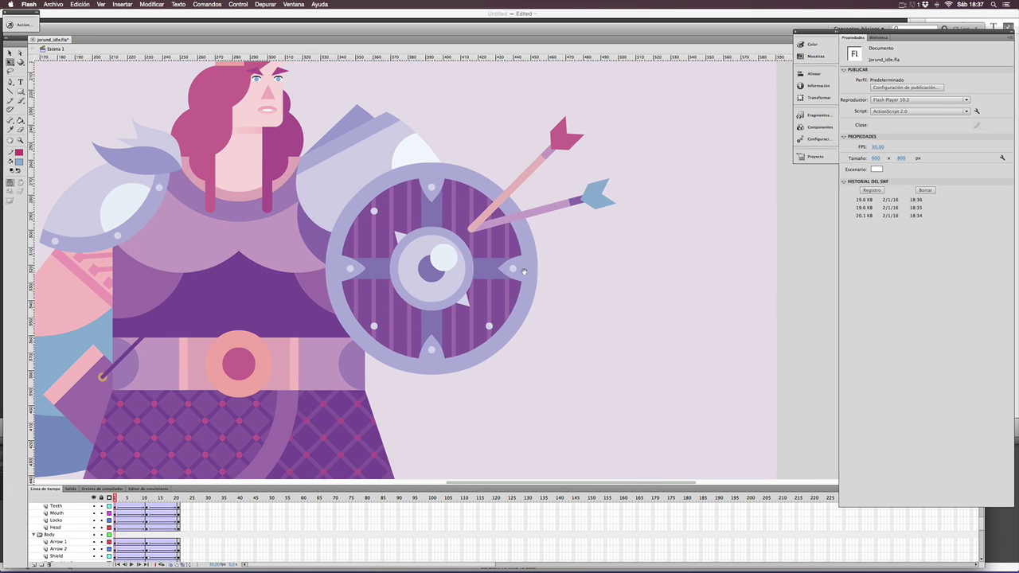
left_click_drag(114, 498, 178, 498)
left_click_drag(325, 359, 476, 153)
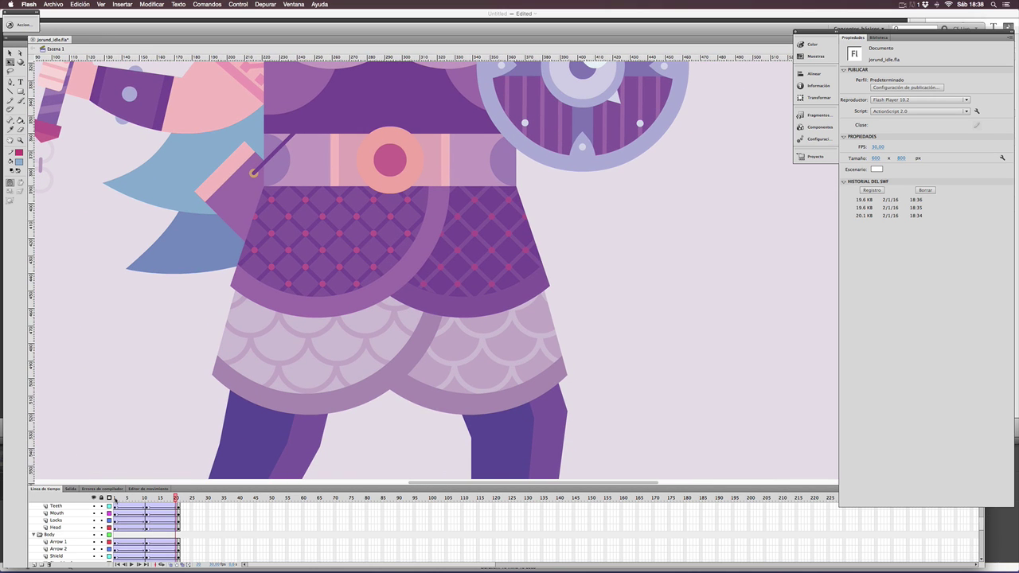
left_click_drag(114, 498, 138, 499)
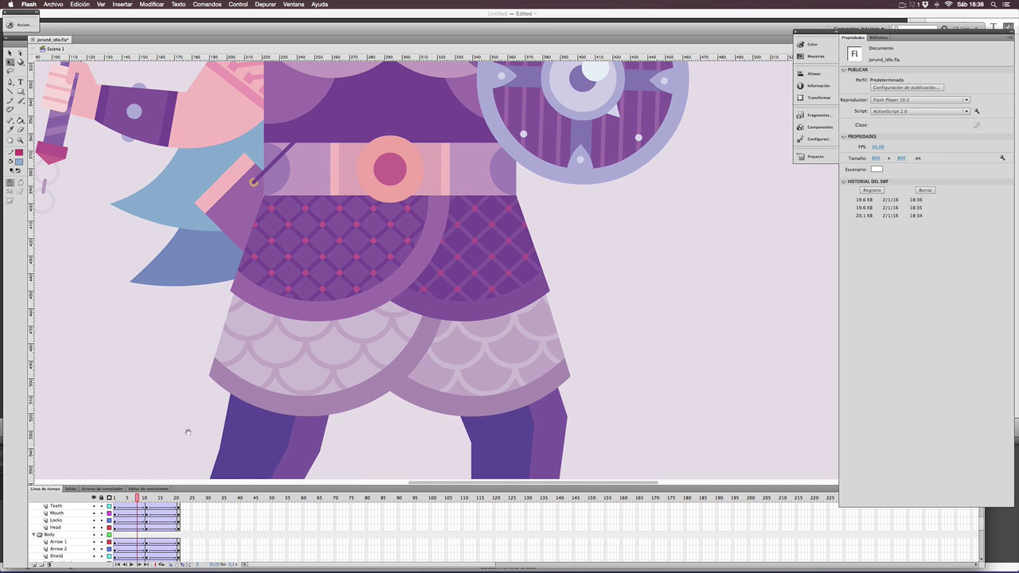
left_click_drag(332, 290, 371, 213)
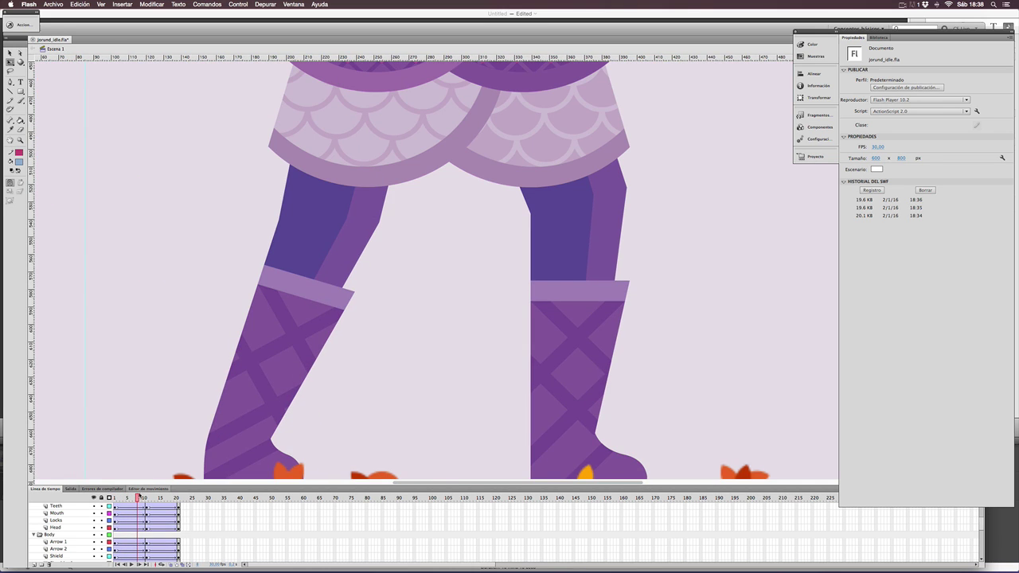
left_click_drag(139, 498, 118, 497)
left_click_drag(387, 259, 387, 267)
Scrub through the loop over the upper body and close up on the sword hand and hanging chain to examine their motion.
scroll(387, 266, "up", 10)
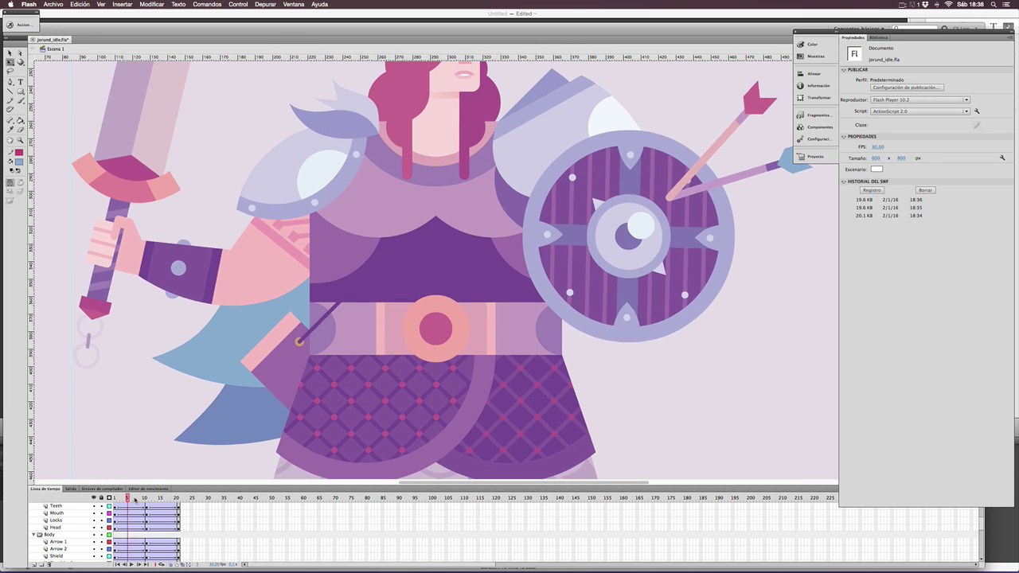
mouse_move(175, 498)
left_mouse_down()
mouse_move(209, 495)
mouse_move(144, 496)
mouse_move(184, 496)
left_mouse_up()
left_click_drag(189, 195, 78, 346)
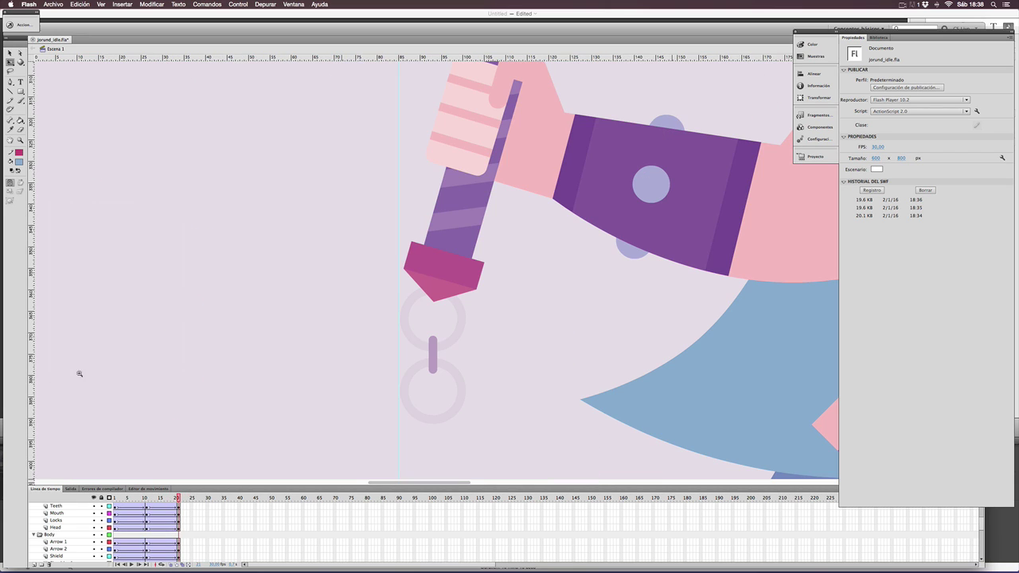
left_click(116, 499)
mouse_move(116, 499)
left_mouse_down()
mouse_move(190, 498)
mouse_move(119, 498)
left_mouse_up()
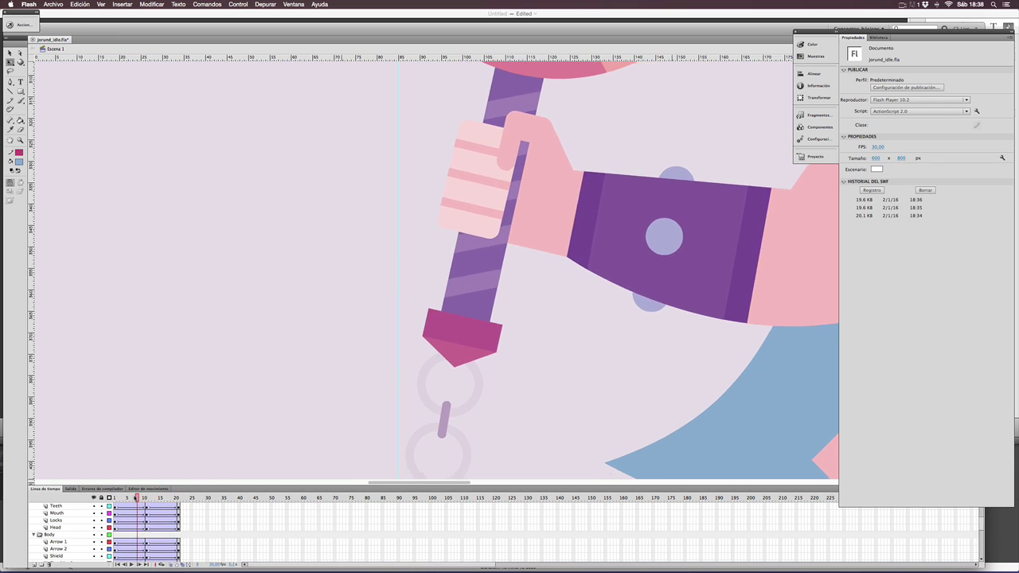
Scrub through the loop with close-up views of the shoulders, hair and face to examine the head's motion.
scroll(495, 263, "right", 10)
scroll(495, 263, "up", 5)
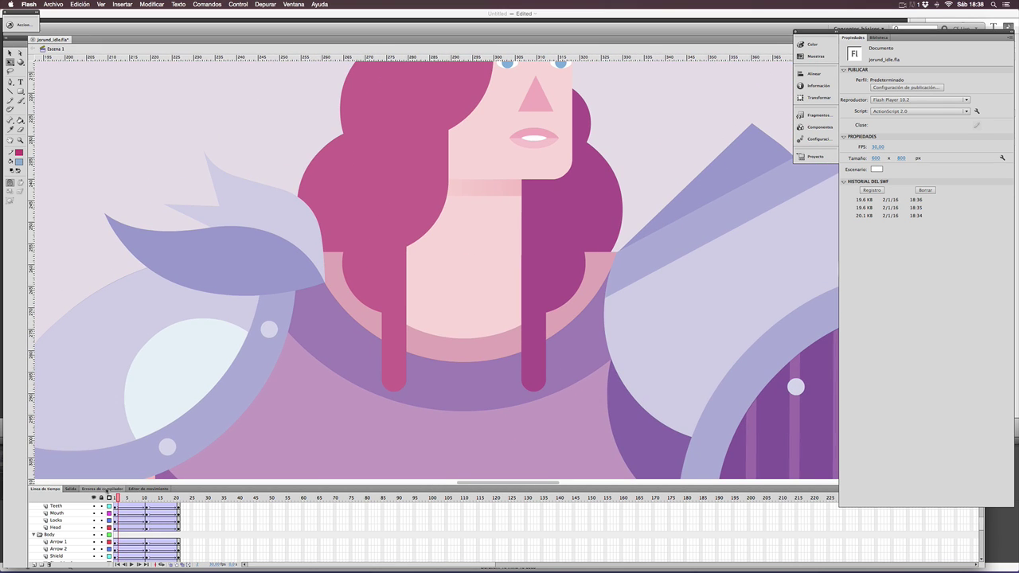
mouse_move(118, 499)
left_mouse_down()
mouse_move(185, 497)
mouse_move(111, 498)
mouse_move(146, 498)
mouse_move(127, 497)
left_mouse_up()
left_click_drag(521, 226, 405, 391)
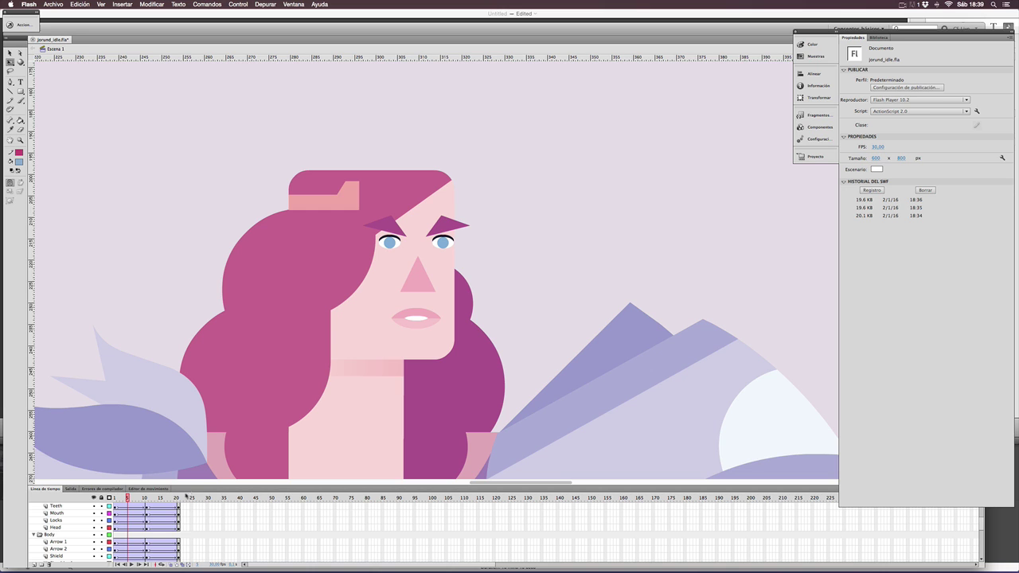
left_click_drag(127, 497, 191, 489)
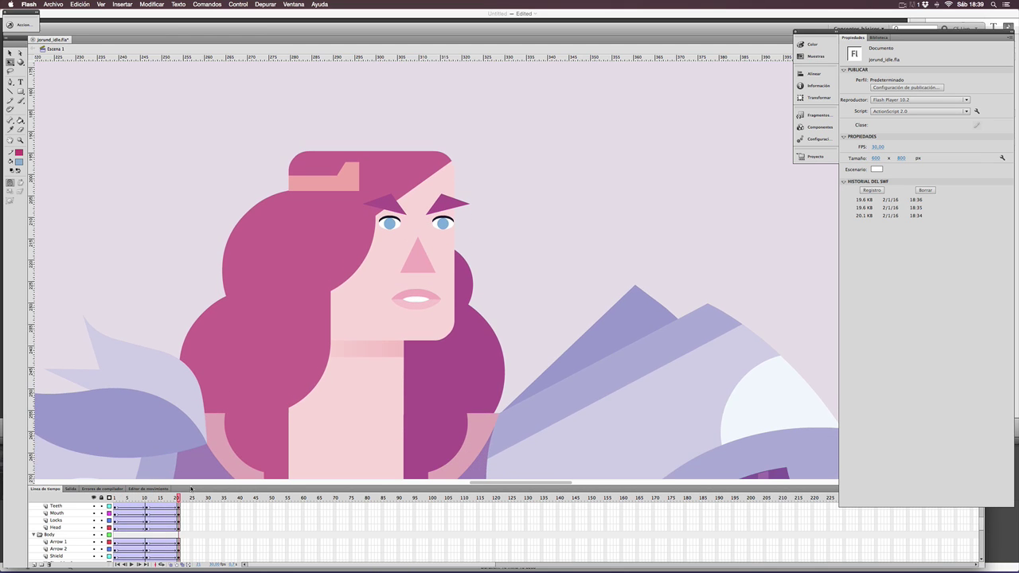
Test the movie to check the complete idle loop, and close the preview.
key("super+minus")
key("super+minus")
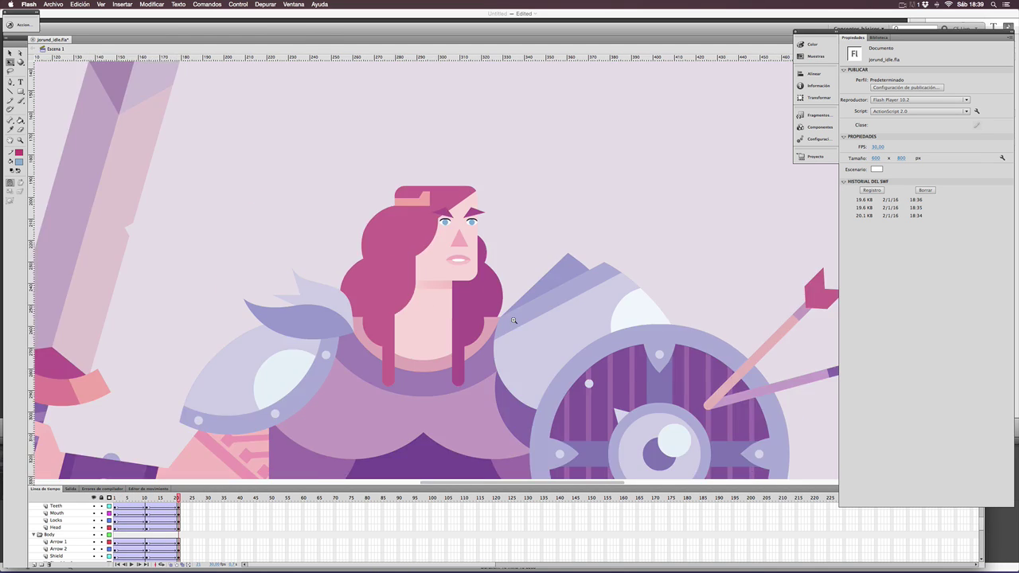
key("super+Return")
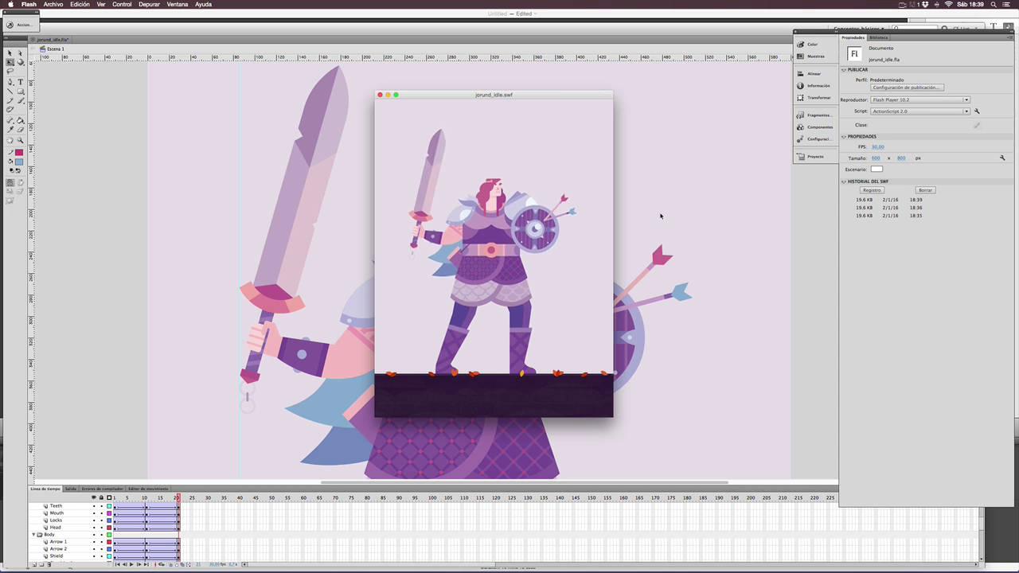
key("super+w")
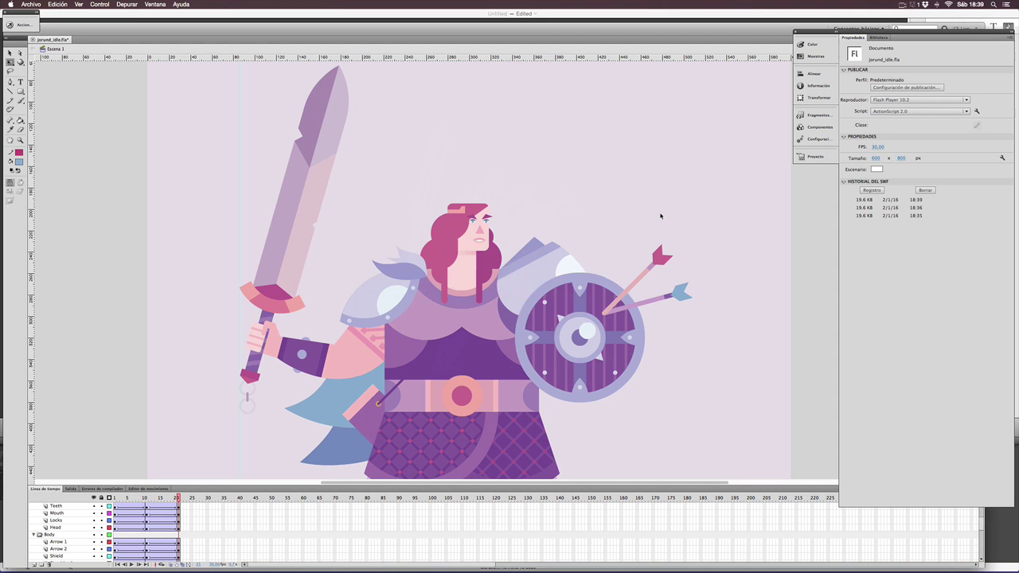
Switch to Safari and view jorund_idle.swf at smaller and larger window sizes to check how the vector animation scales.
key("super+Tab")
key("super+Tab")
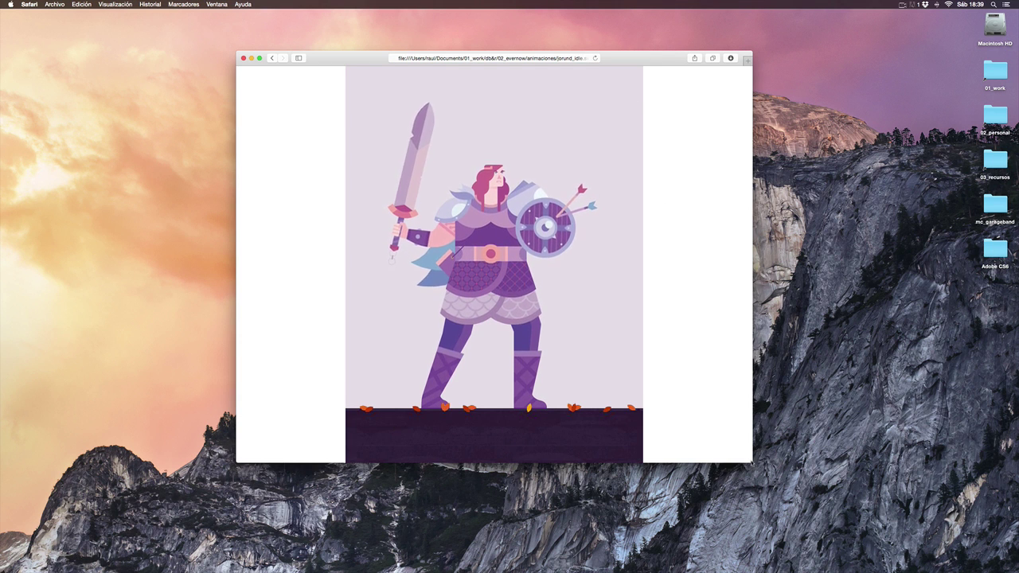
left_click_drag(751, 464, 435, 288)
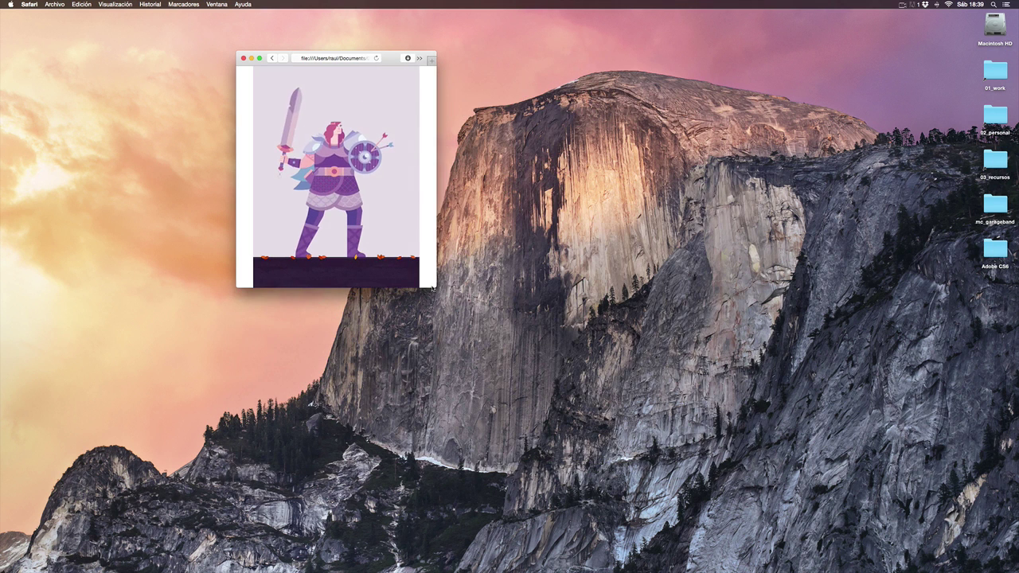
left_click_drag(396, 57, 421, 162)
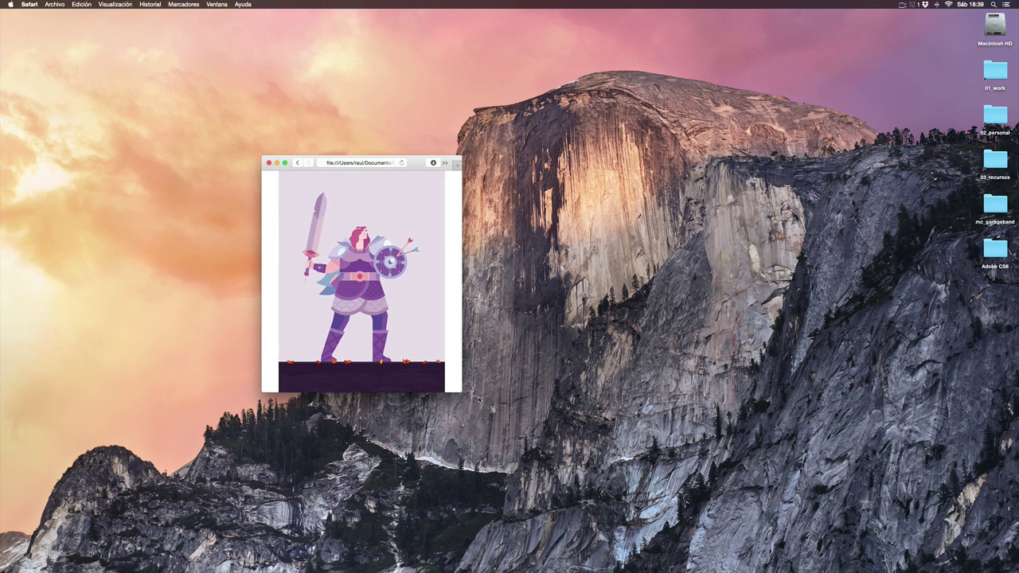
left_click_drag(422, 361, 377, 312)
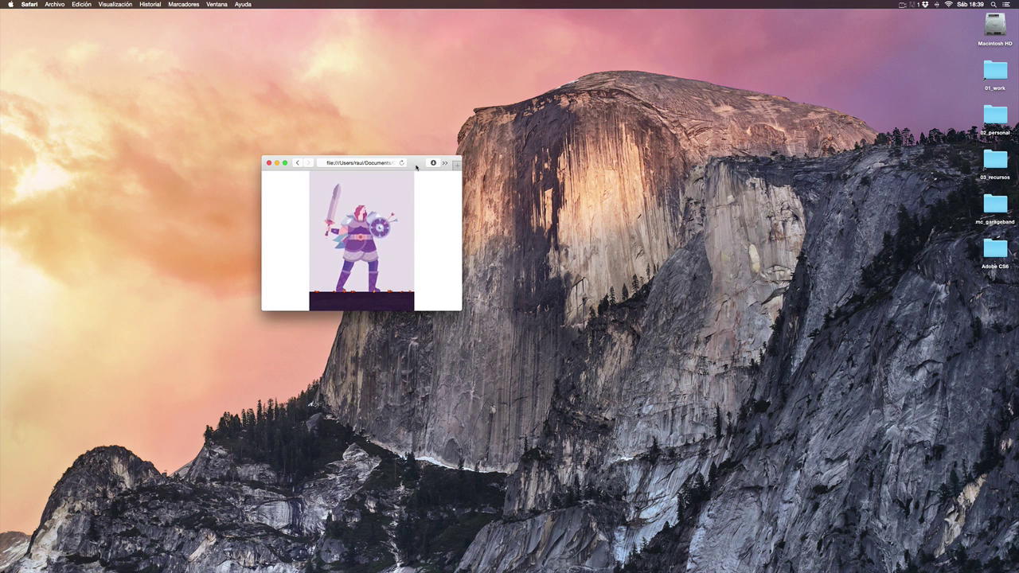
left_click_drag(416, 165, 291, 32)
left_click_drag(338, 175, 1017, 566)
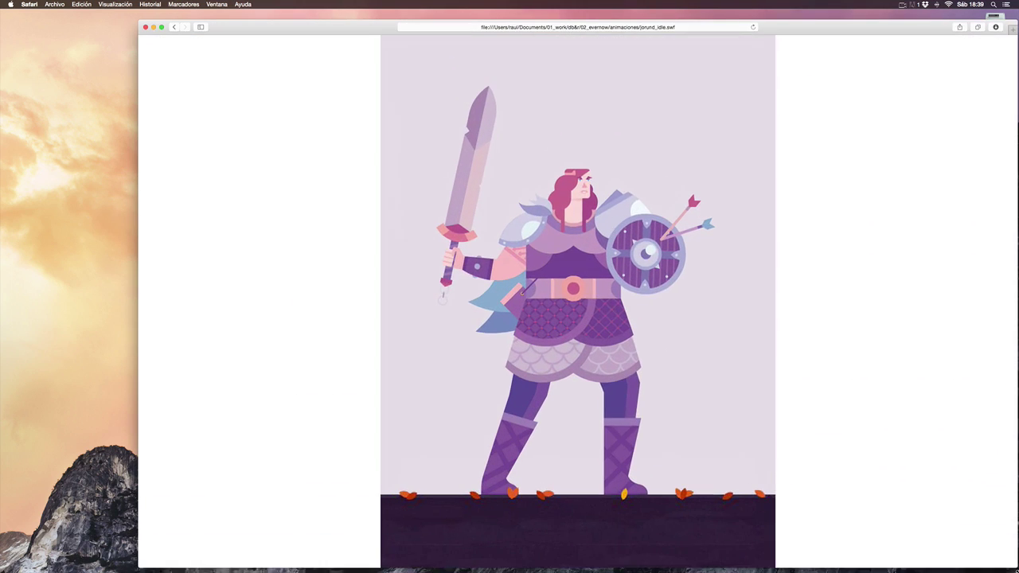
left_click_drag(828, 24, 716, 18)
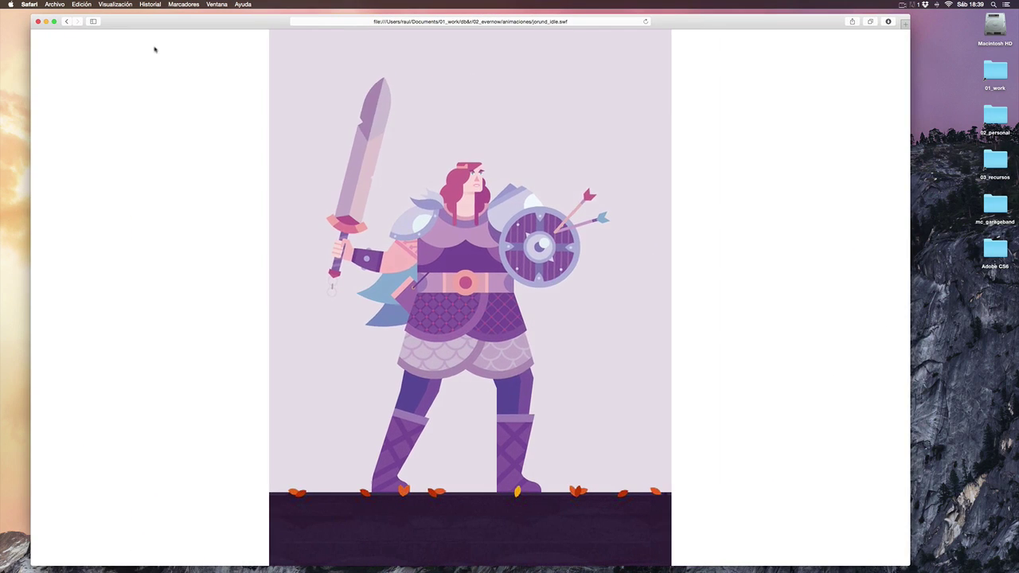
left_click(53, 22)
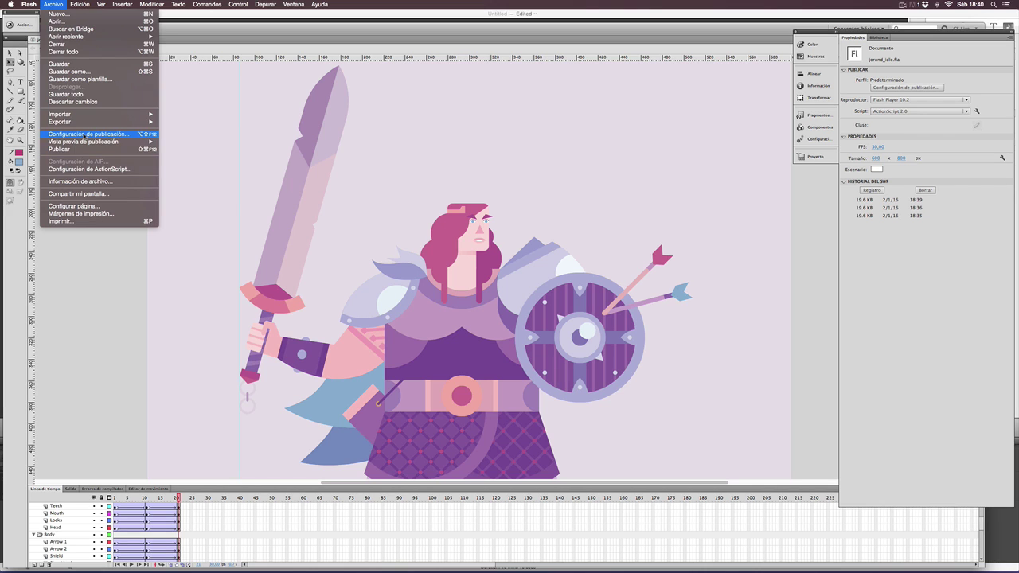
Enable PNG image output as jorund_idle.png in Flash's publish settings, reviewing its destination folder, and accept the settings.
left_click(84, 135)
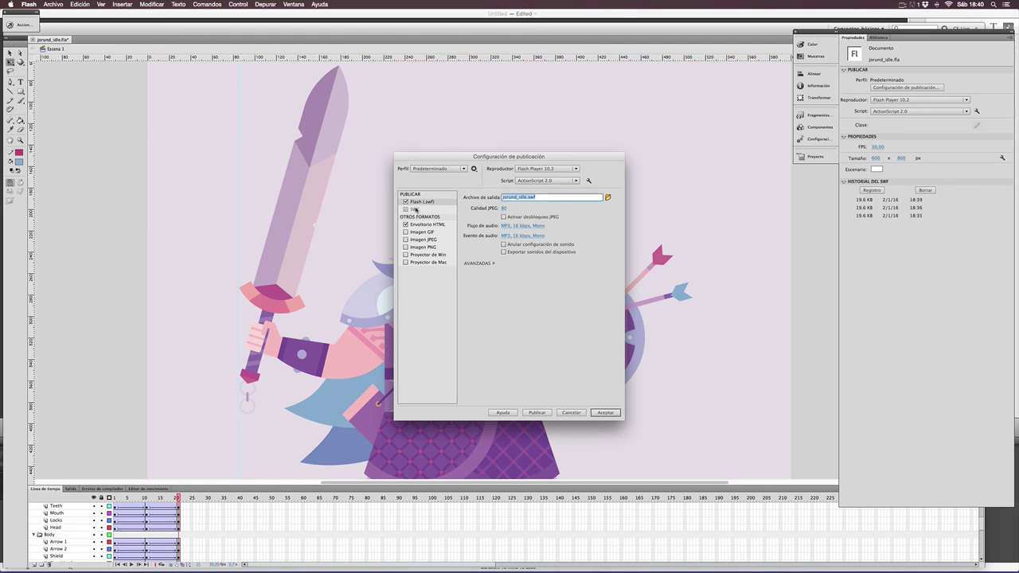
left_click(426, 247)
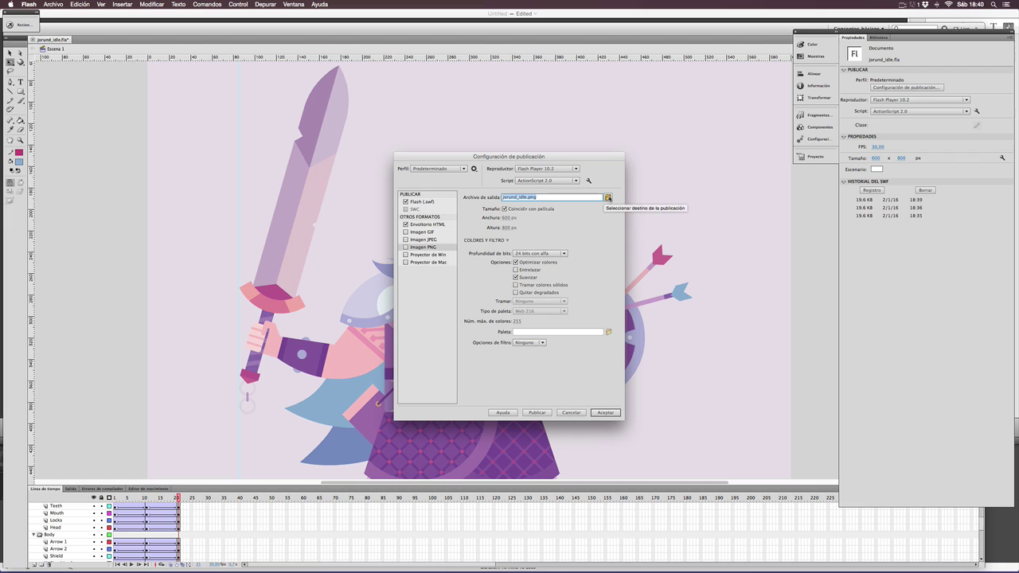
left_click(608, 197)
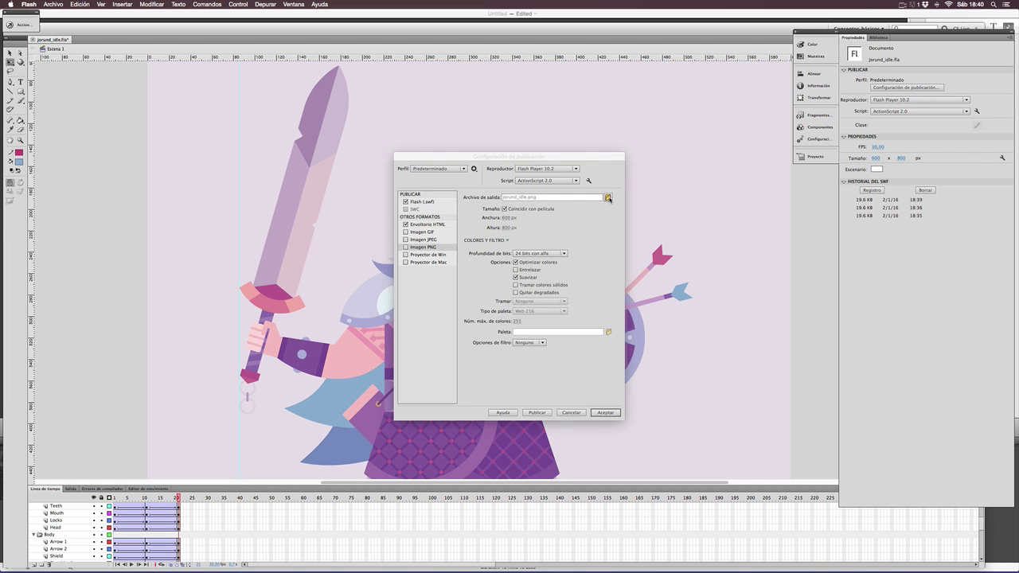
left_click_drag(572, 98, 368, 144)
left_click(391, 351)
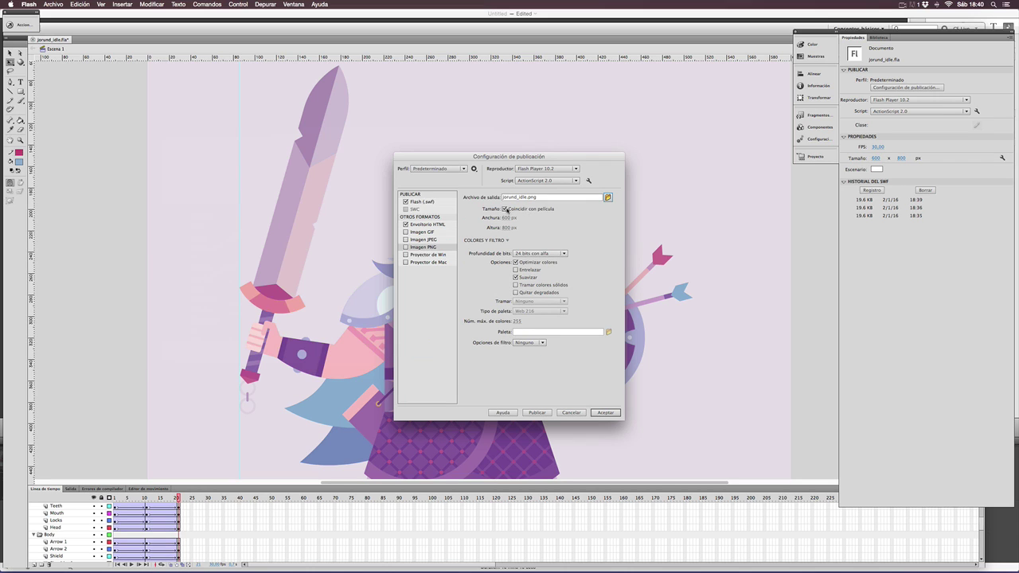
left_click(406, 248)
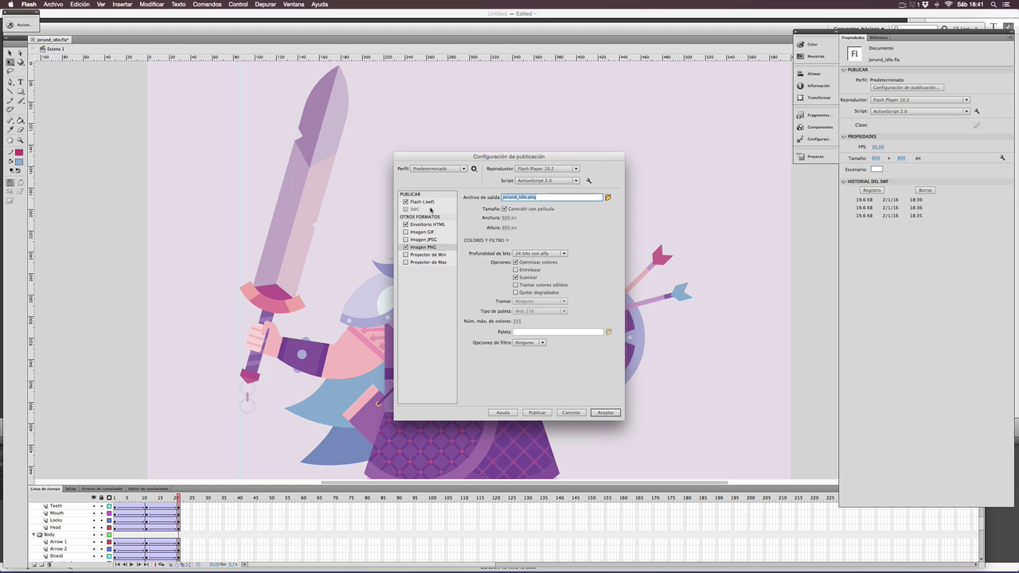
key("Return")
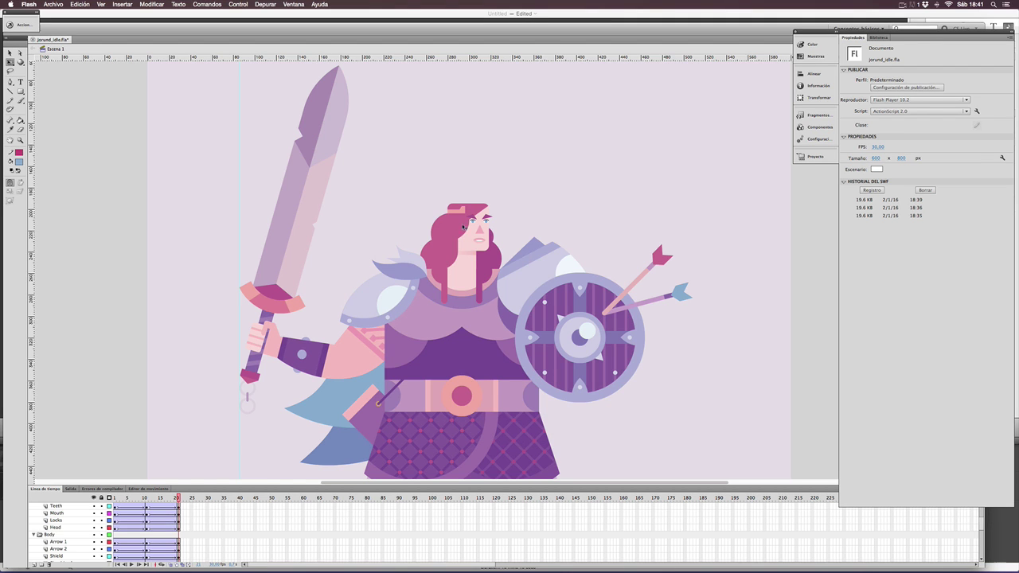